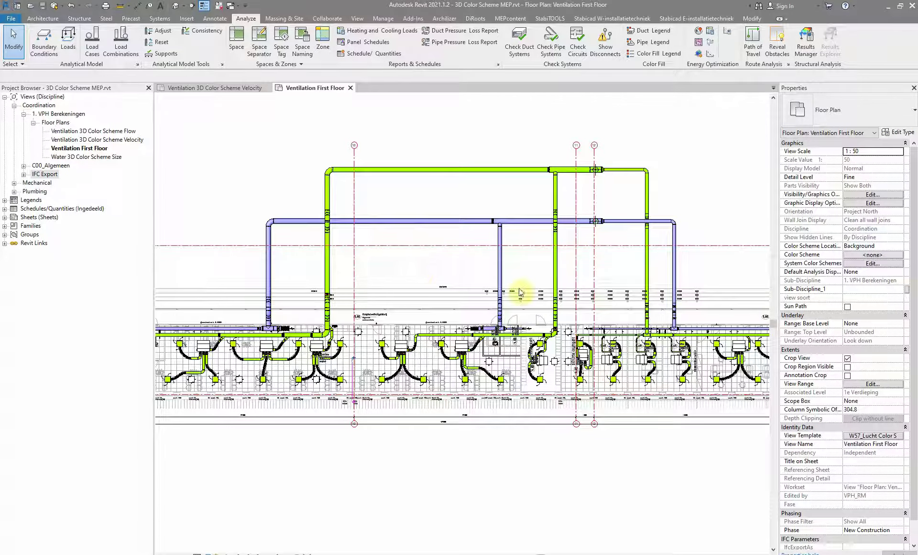
Pan and zoom the first-floor plan so the whole duct layout is in view
left_click(228, 235)
middle_click_drag(301, 218, 404, 227)
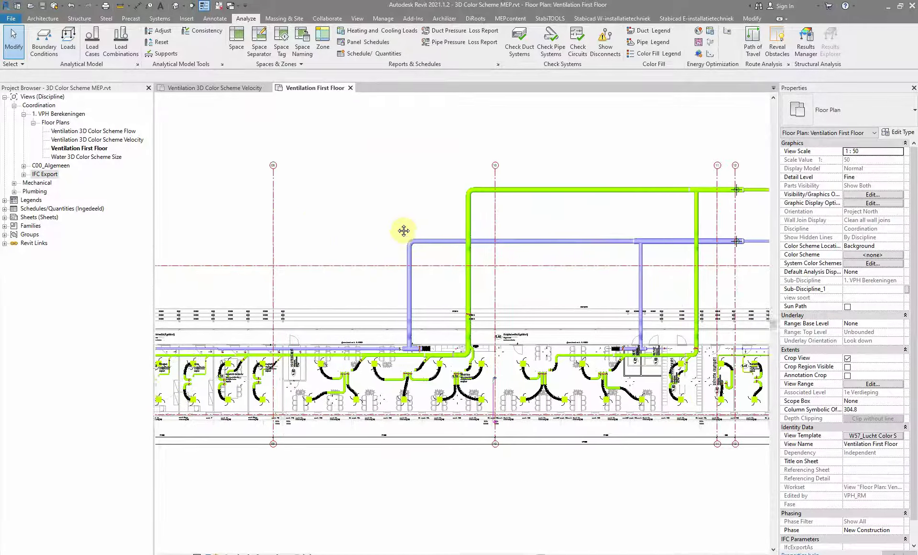
scroll(444, 229, "down", 1)
scroll(444, 228, "down", 1)
middle_click_drag(455, 209, 258, 198)
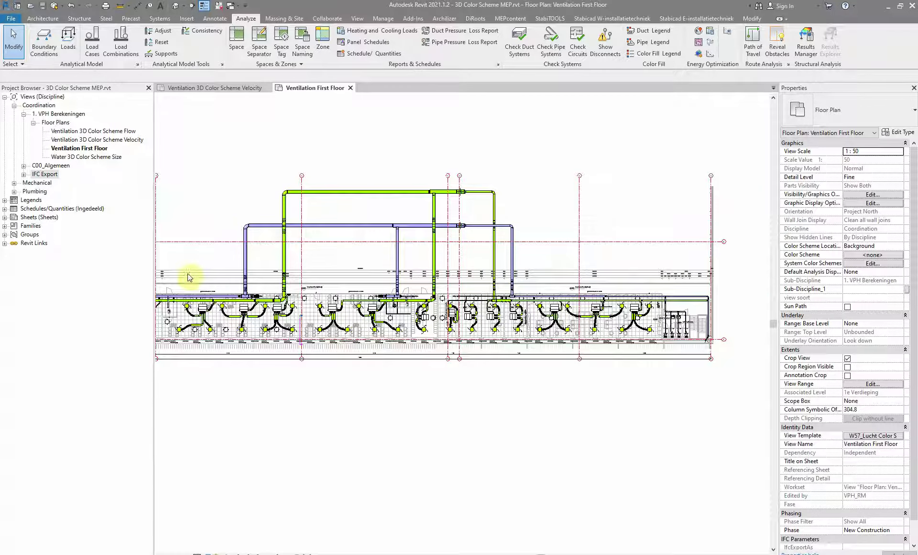
scroll(314, 199, "up", 1)
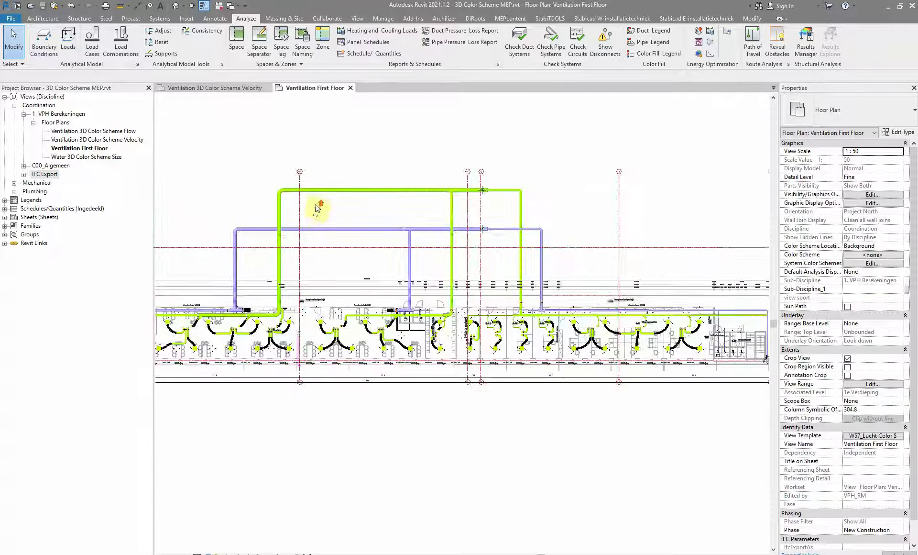
middle_click_drag(327, 220, 346, 209)
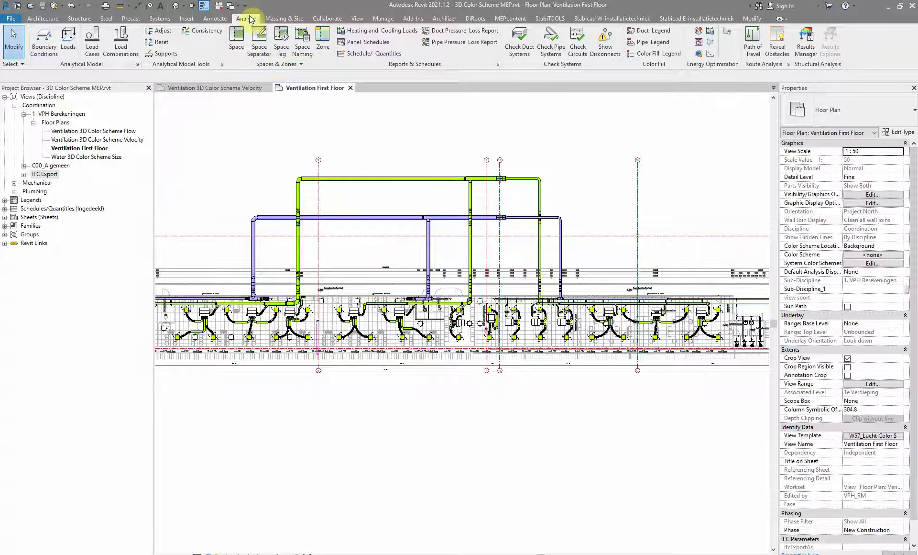
Place a Duct - Velocity colour legend to the upper right of the ducts
left_click(656, 33)
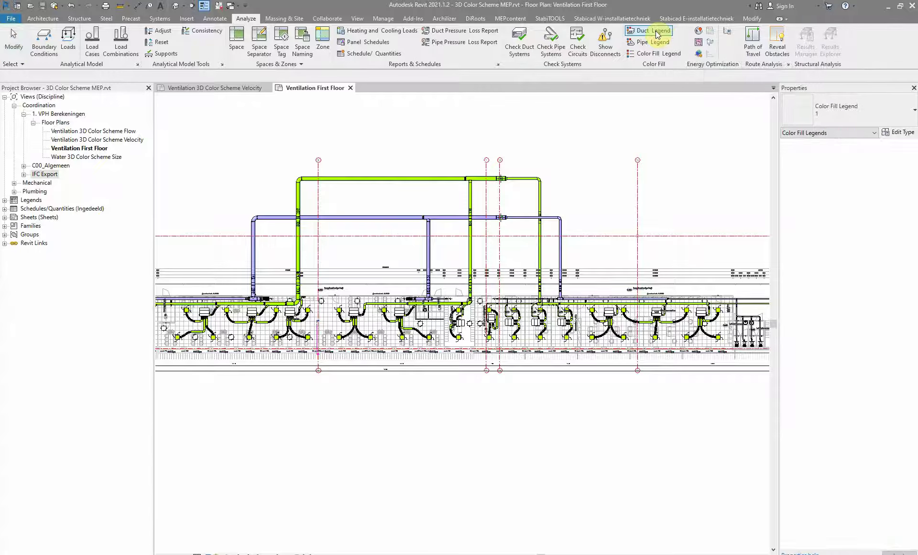
left_click(586, 187)
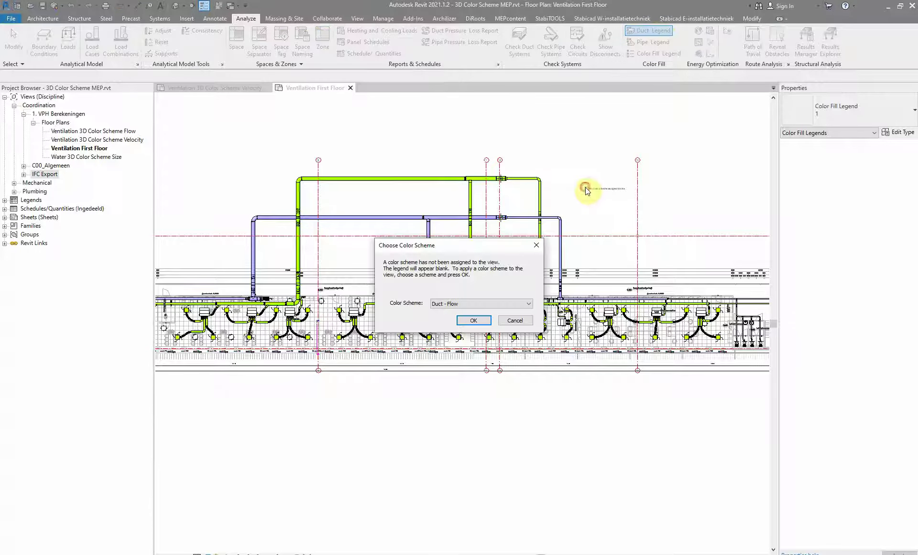
left_click(447, 304)
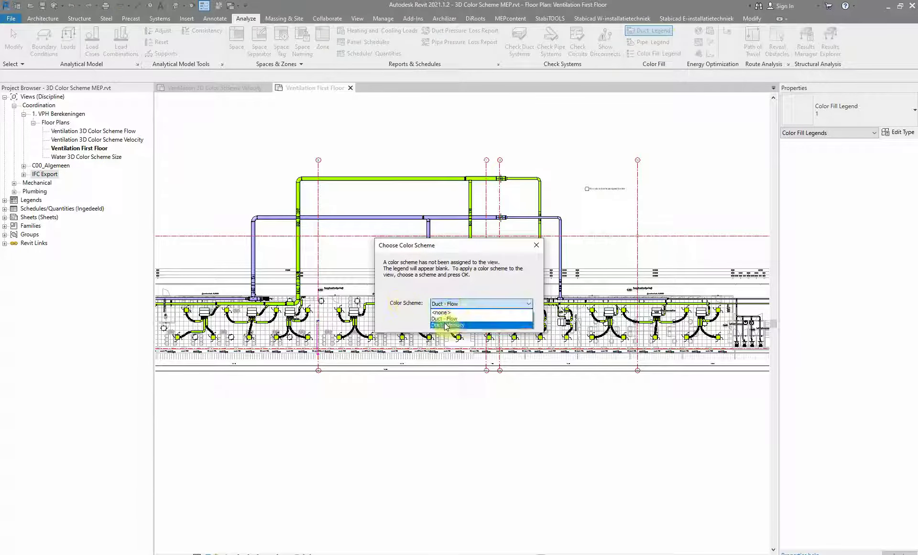
left_click(480, 326)
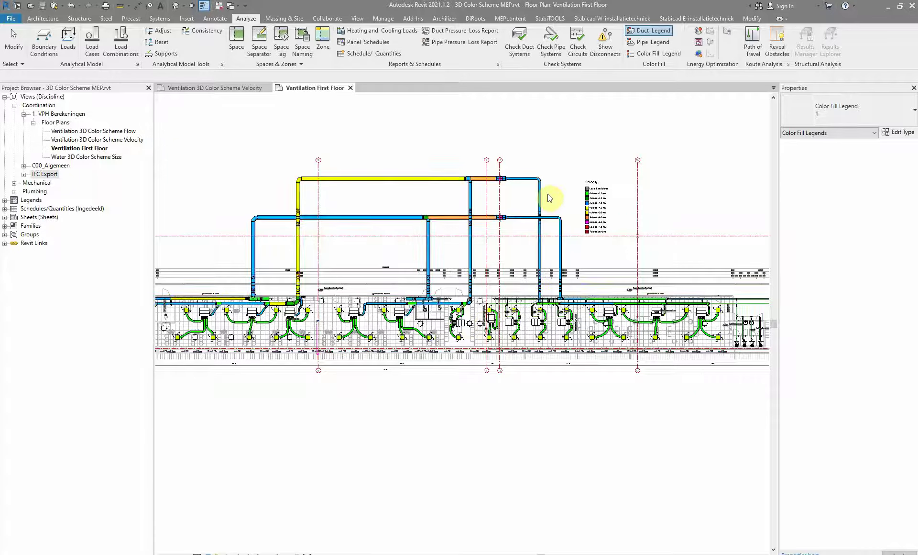
key("Escape")
scroll(601, 201, "up", 2)
scroll(617, 143, "up", 2)
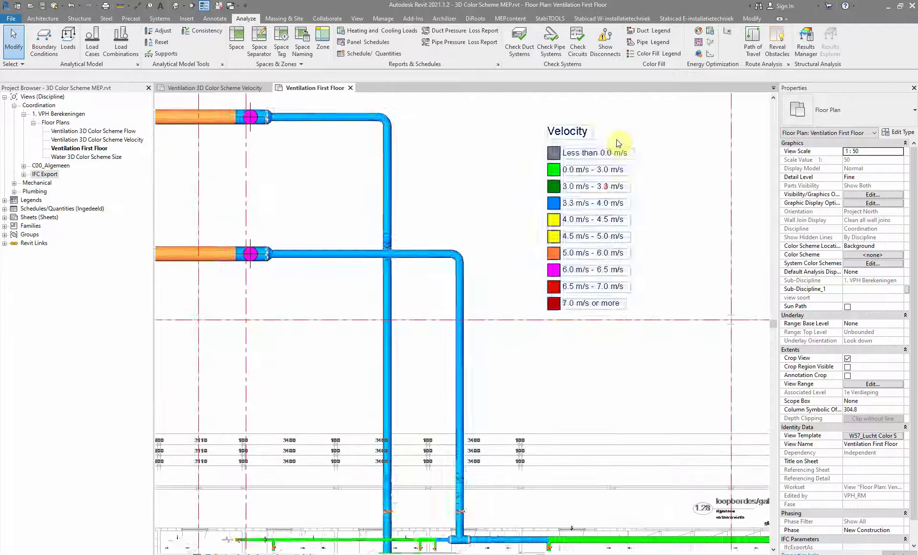
scroll(617, 144, "up", 1)
scroll(598, 148, "up", 1)
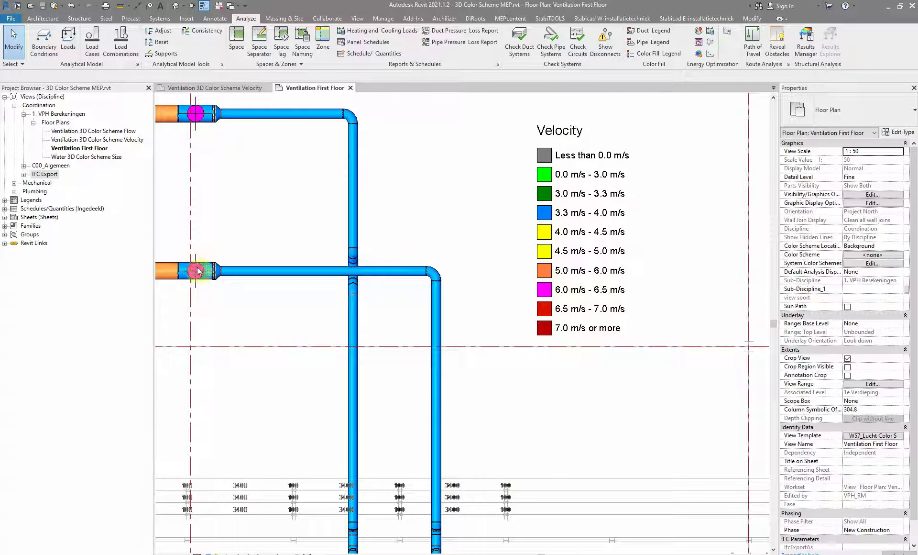
left_click(311, 271)
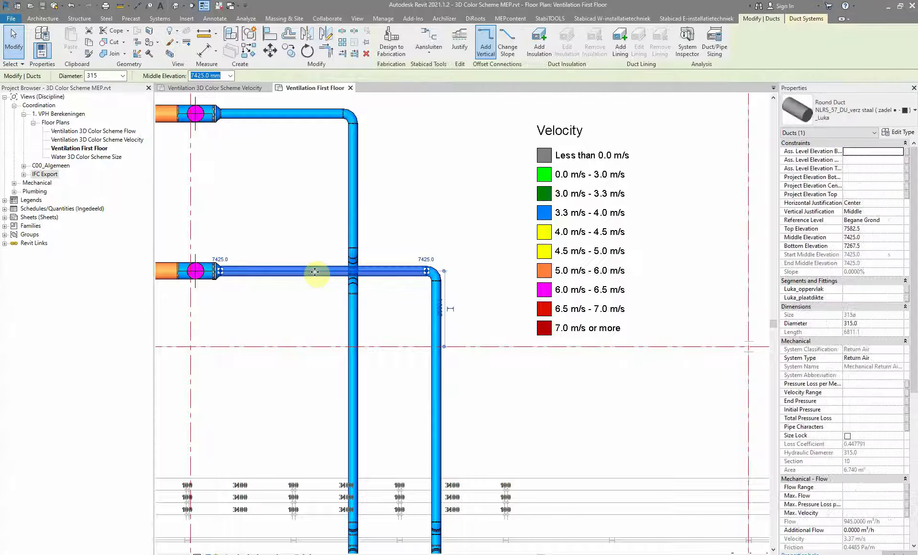
scroll(863, 414, "down", 2)
scroll(863, 417, "down", 2)
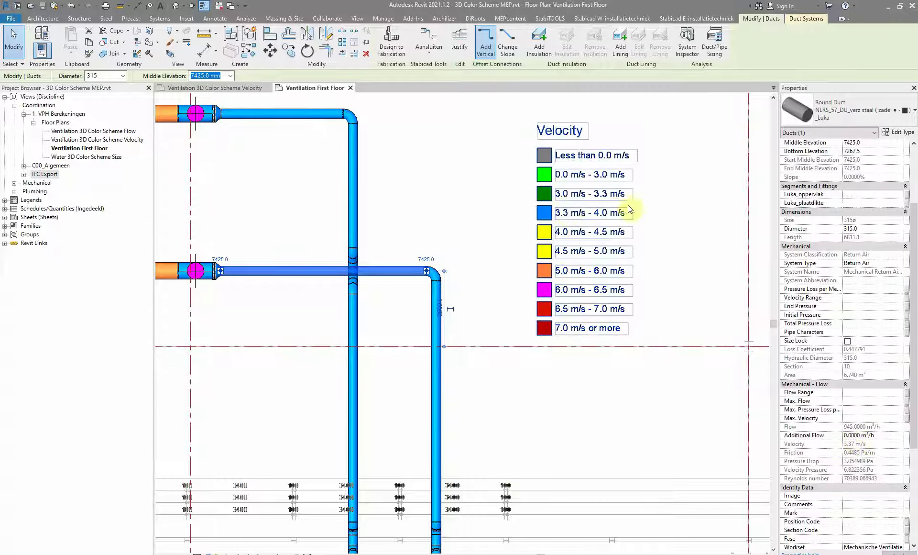
left_click(512, 219)
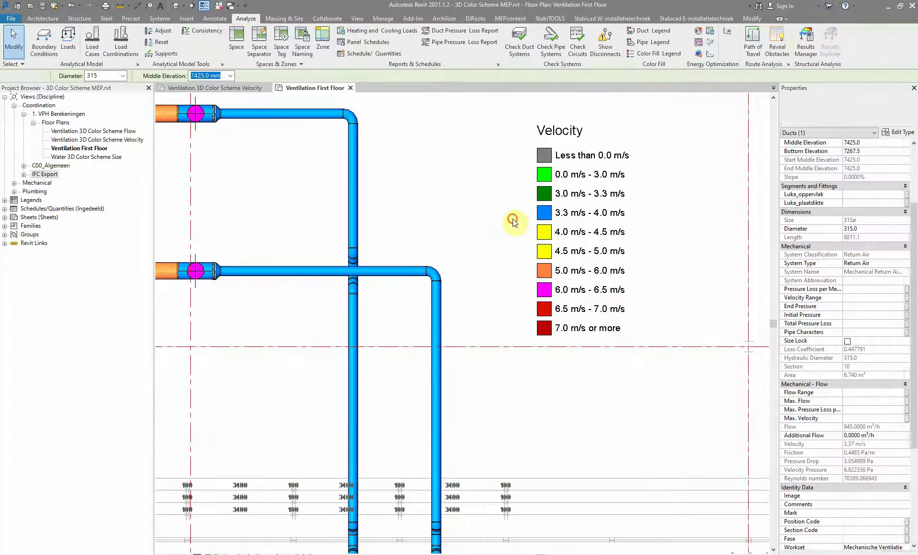
scroll(512, 219, "down", 5)
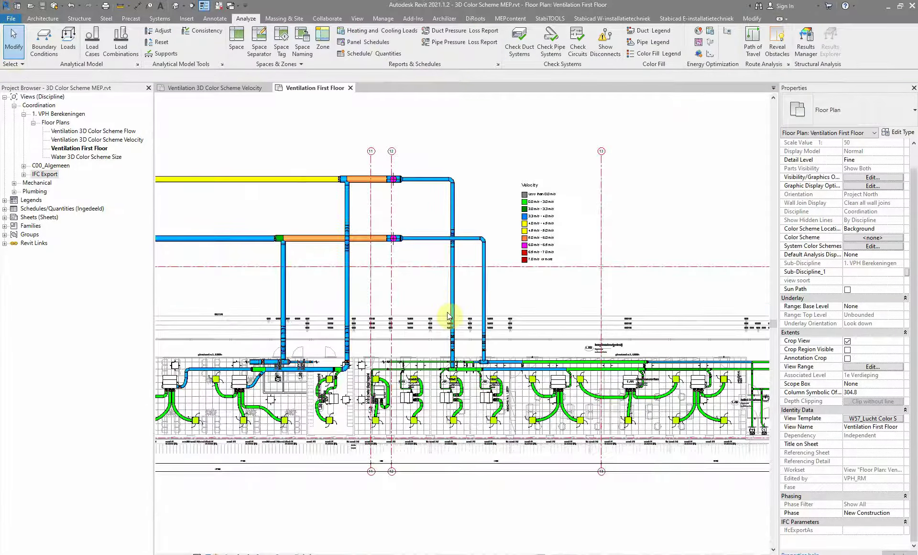
mouse_move(449, 316)
middle_mouse_down()
mouse_move(568, 277)
mouse_move(595, 279)
middle_mouse_up()
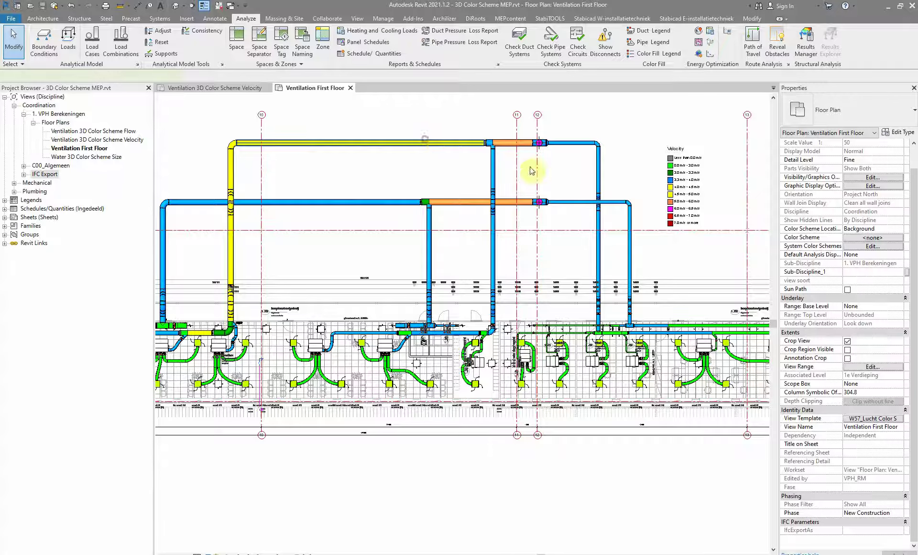
left_click(631, 203)
scroll(622, 196, "up", 3)
scroll(615, 159, "up", 2)
scroll(574, 168, "down", 1)
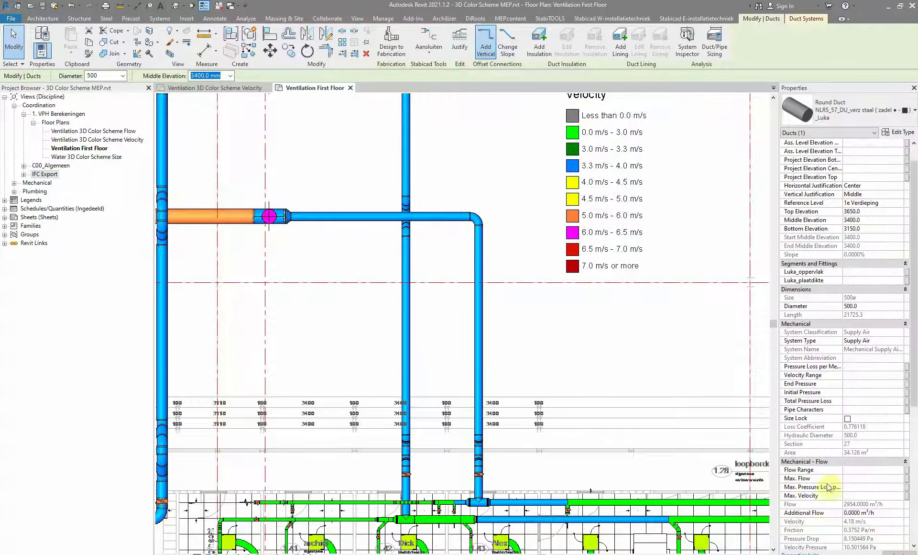
scroll(865, 516, "down", 1)
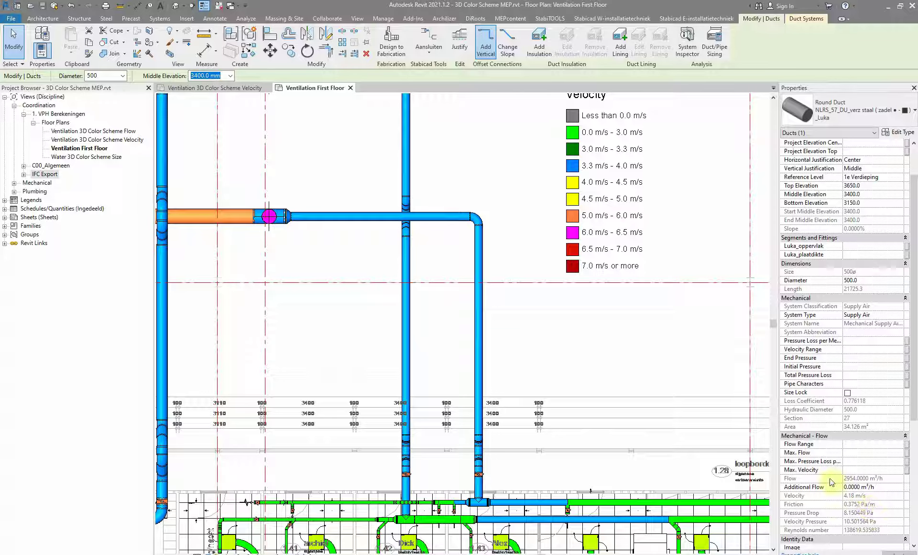
left_click(699, 239)
scroll(526, 168, "down", 2)
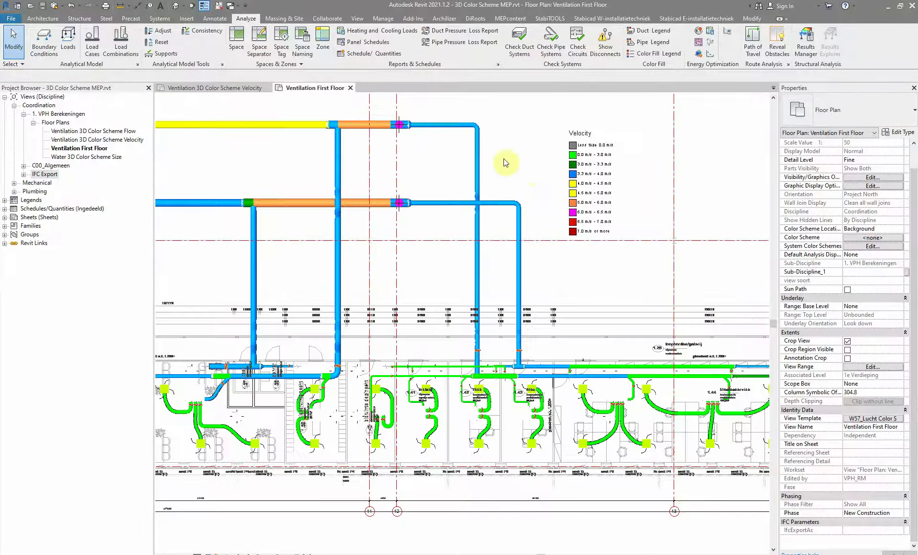
middle_click_drag(507, 163, 588, 190)
scroll(588, 189, "down", 3)
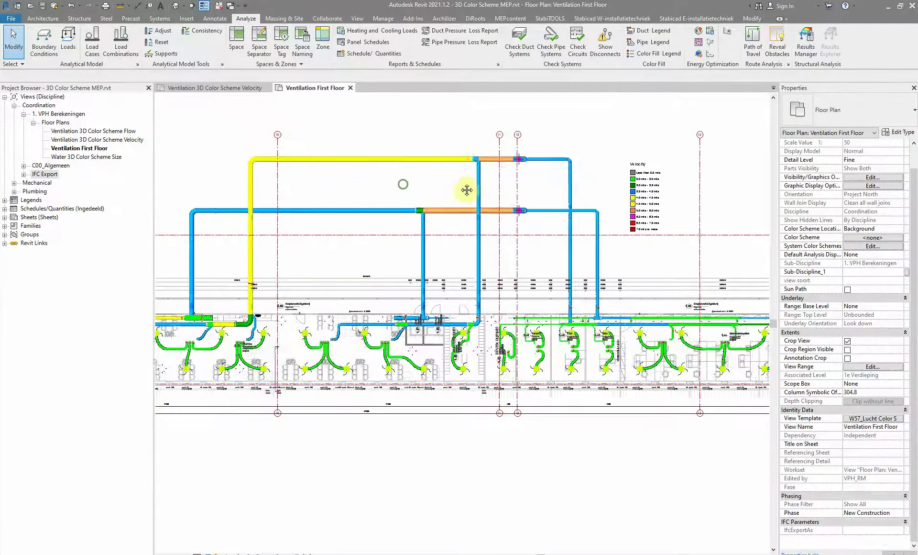
scroll(532, 191, "up", 1)
mouse_move(532, 191)
middle_mouse_down()
mouse_move(584, 183)
mouse_move(435, 178)
middle_mouse_up()
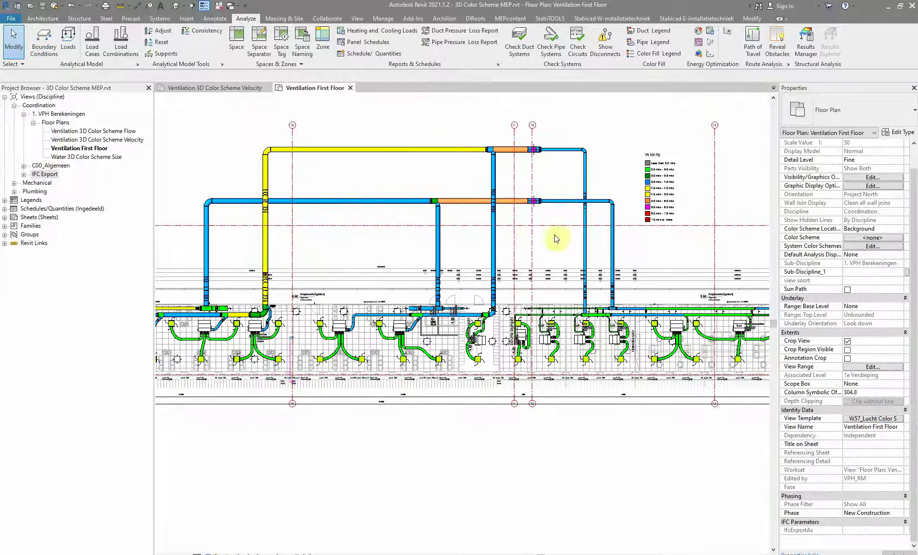
left_click(223, 89)
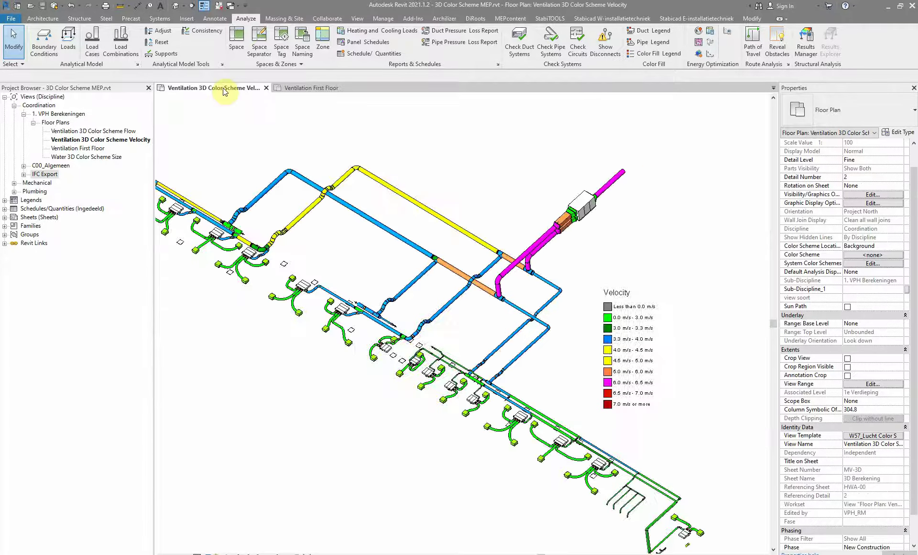
middle_click_drag(594, 394, 602, 364)
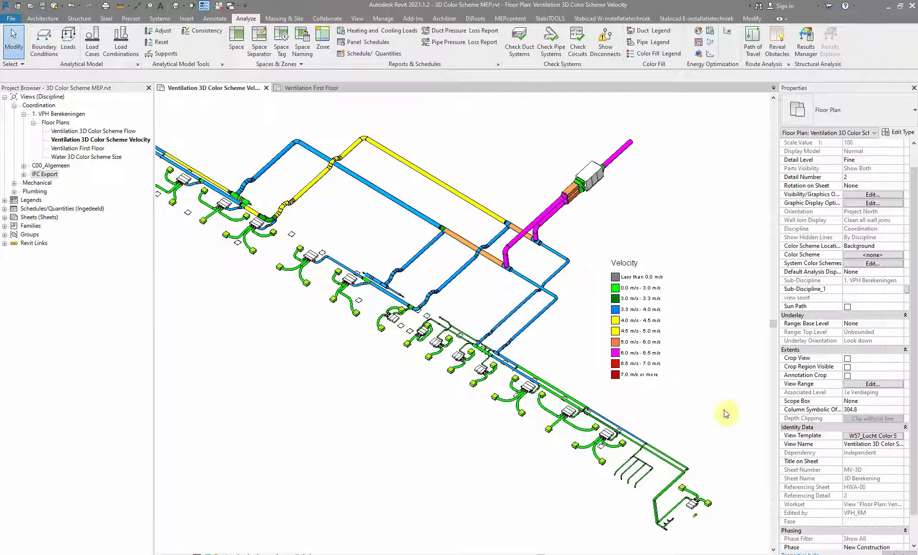
scroll(529, 378, "up", 3)
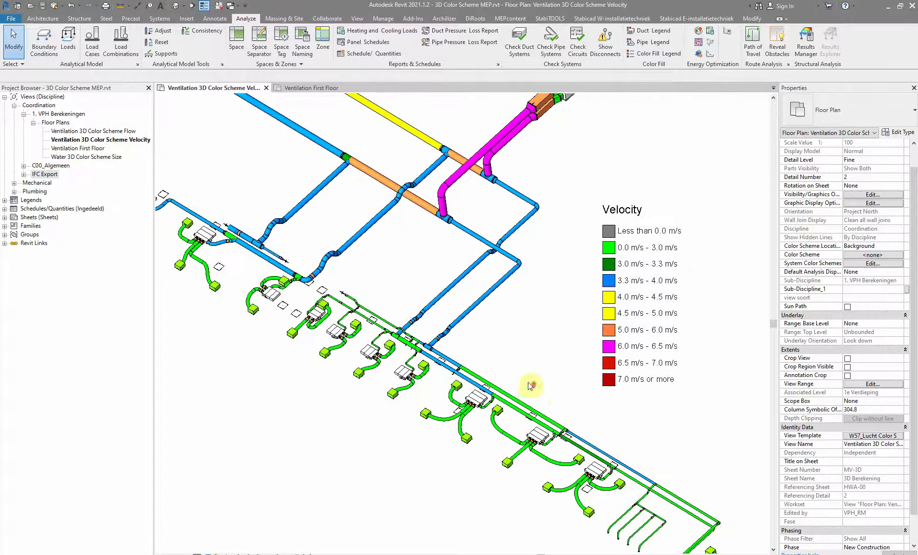
mouse_move(529, 379)
middle_mouse_down()
mouse_move(500, 249)
mouse_move(658, 383)
middle_mouse_up()
scroll(338, 207, "up", 2)
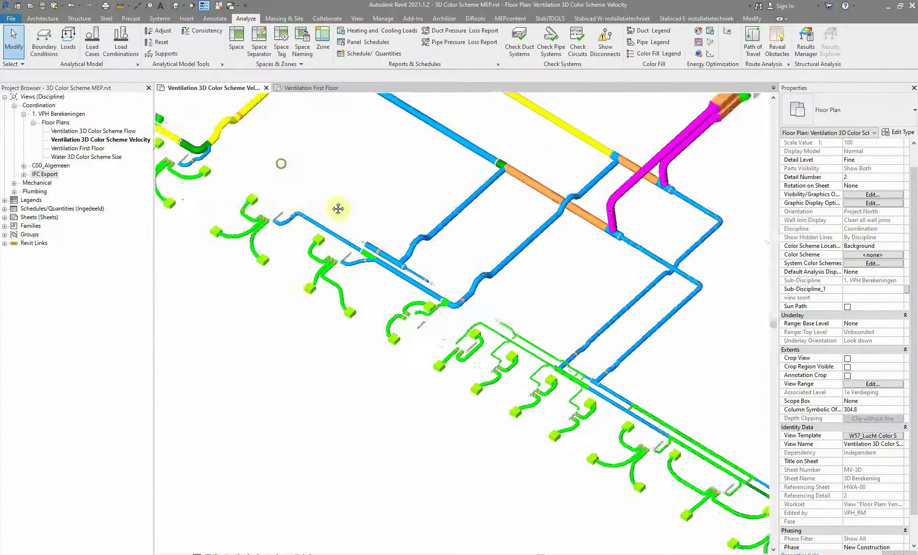
mouse_move(338, 207)
middle_mouse_down()
mouse_move(574, 382)
mouse_move(441, 262)
mouse_move(566, 327)
middle_mouse_up()
scroll(573, 382, "down", 2)
scroll(566, 328, "down", 2)
scroll(455, 285, "up", 3)
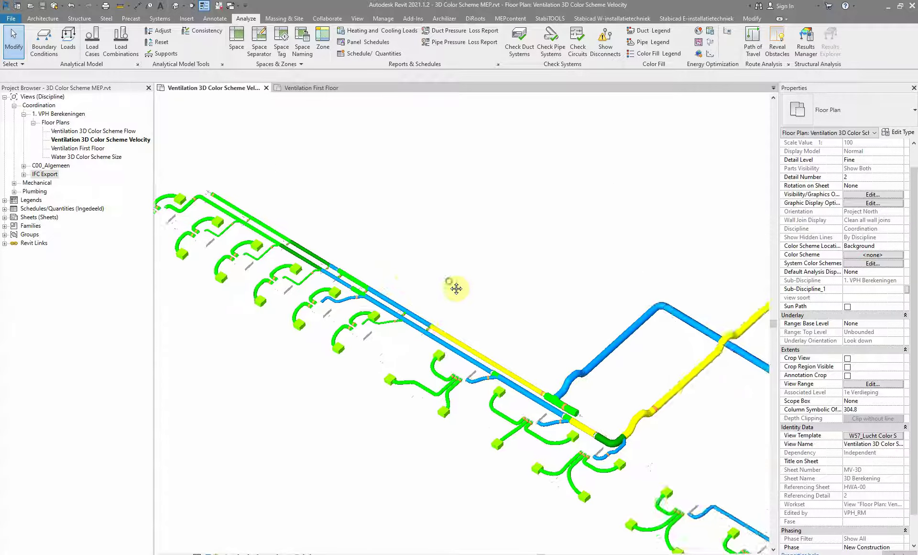
mouse_move(498, 298)
middle_mouse_down()
mouse_move(420, 260)
mouse_move(361, 261)
middle_mouse_up()
scroll(361, 261, "up", 2)
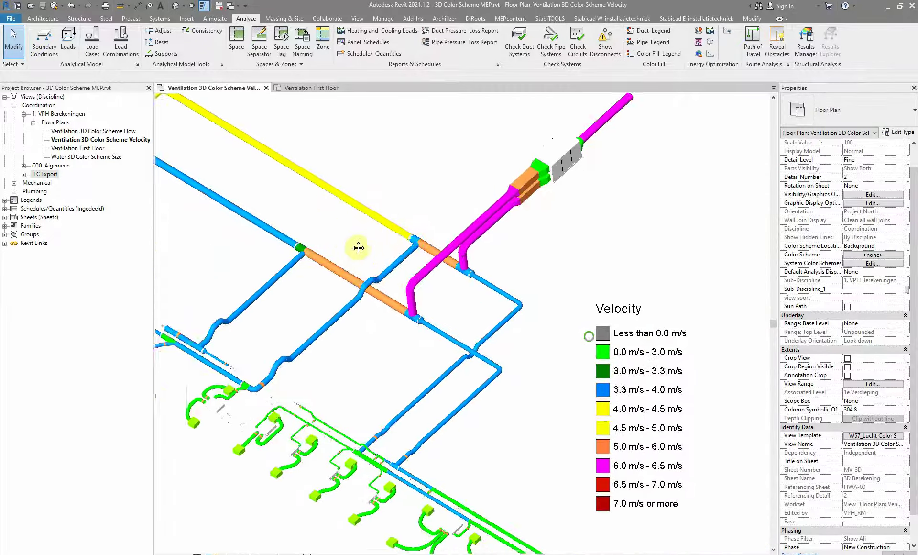
scroll(366, 263, "down", 1)
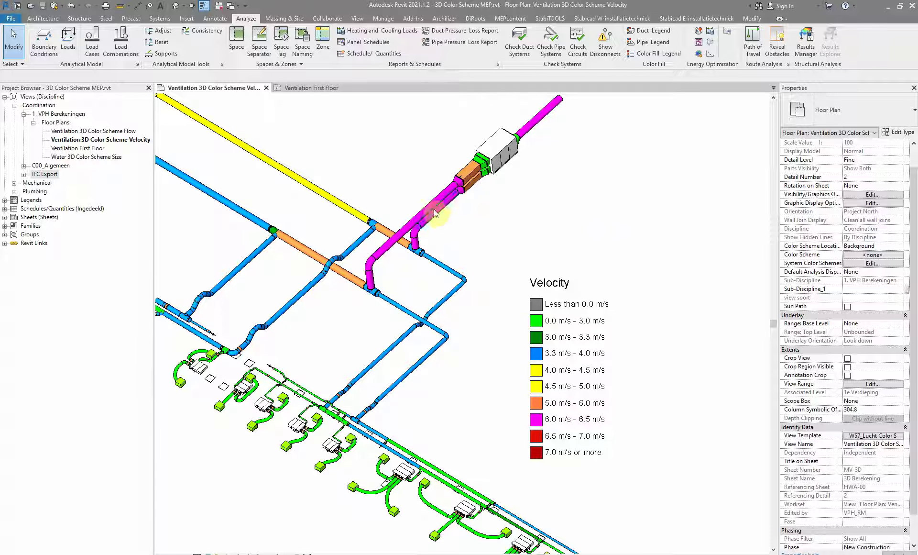
left_click(302, 90)
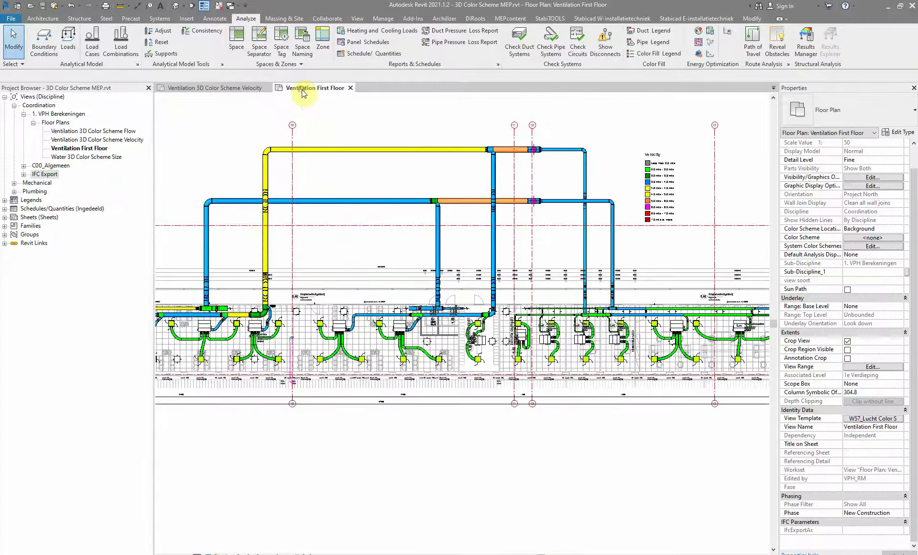
Draw a vertical section through the ducts and rename it Section Y
left_click(192, 9)
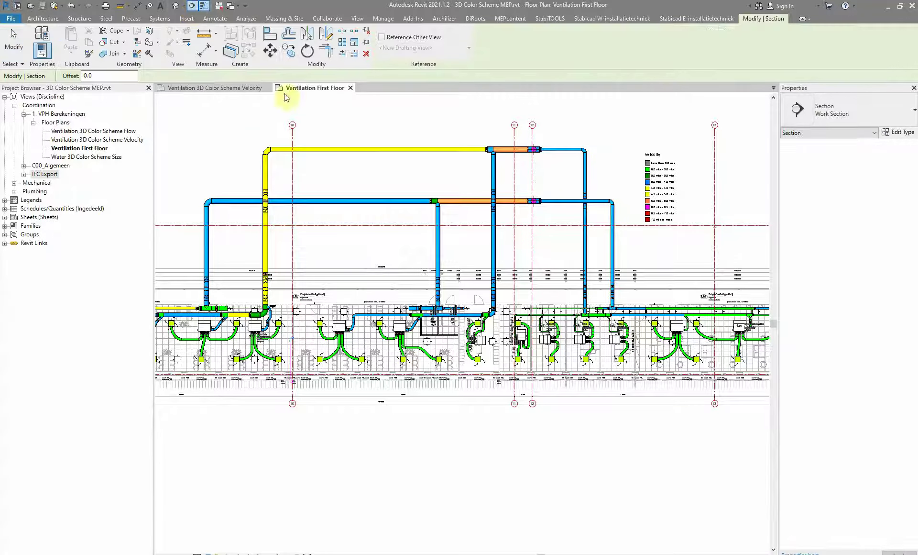
left_click(415, 137)
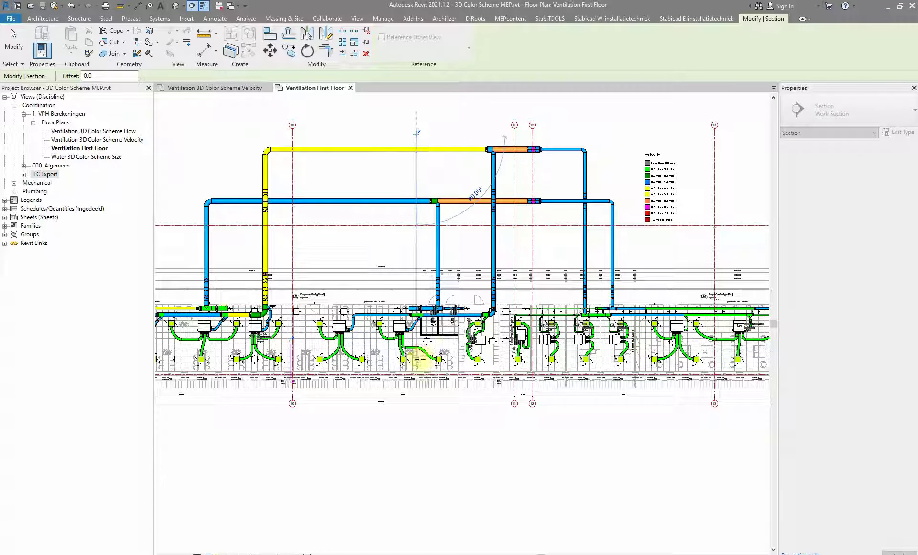
left_click(463, 383)
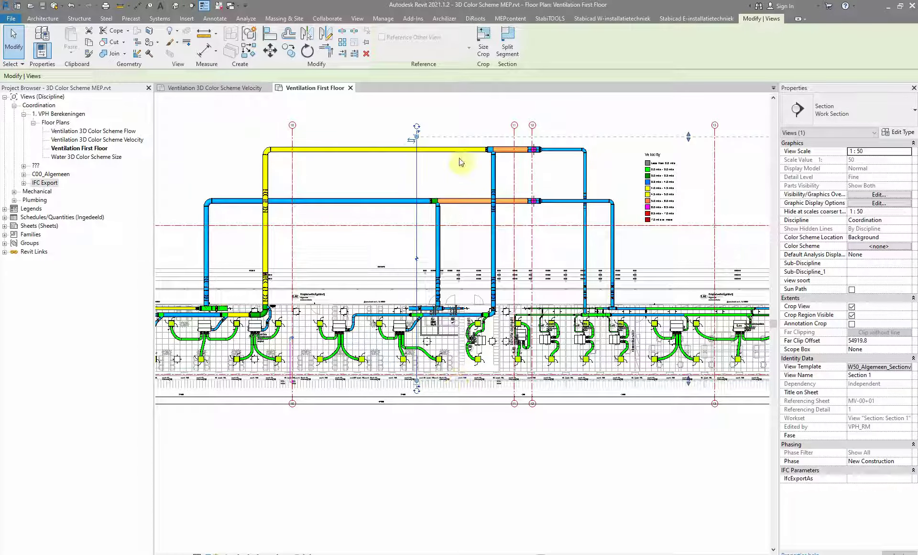
left_click(421, 173)
left_click(416, 172)
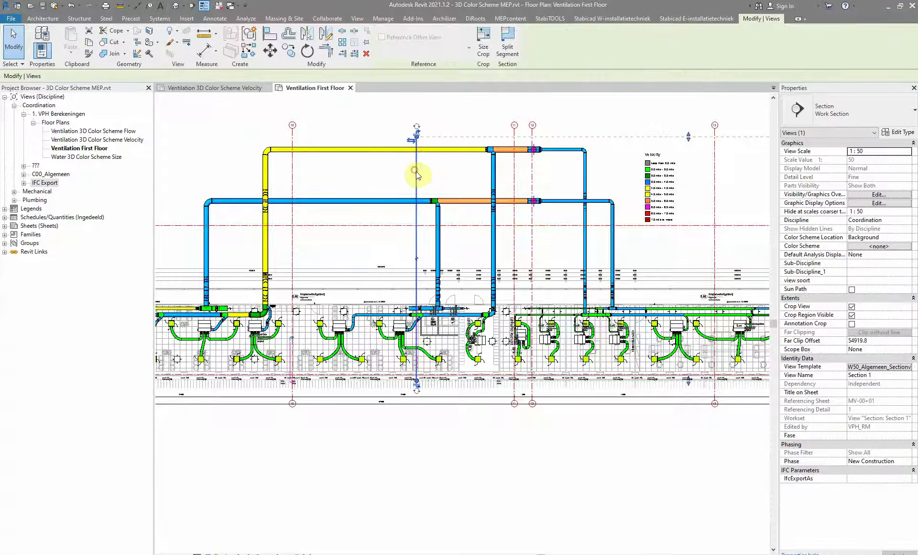
left_click(888, 378)
type("Y")
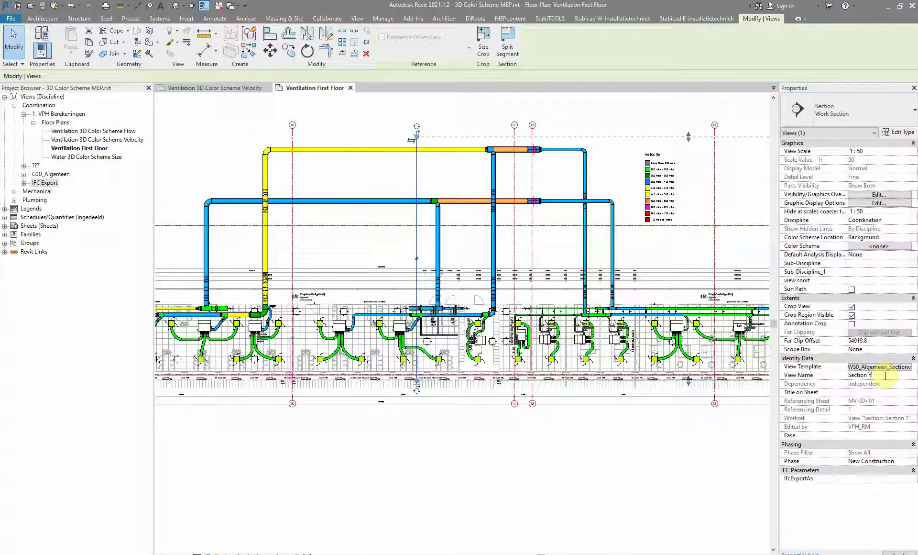
left_click(649, 232)
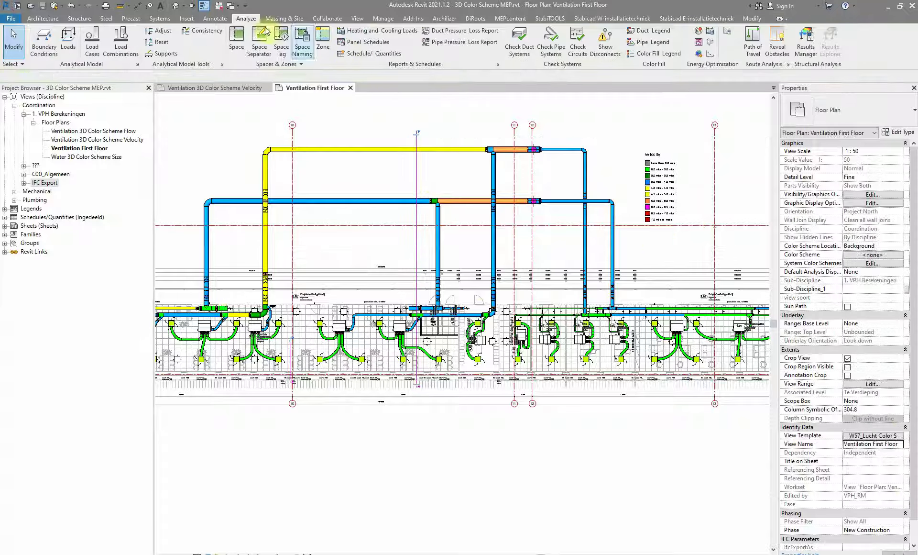
Draw a horizontal section across the lower plan and name it Section X
left_click(206, 7)
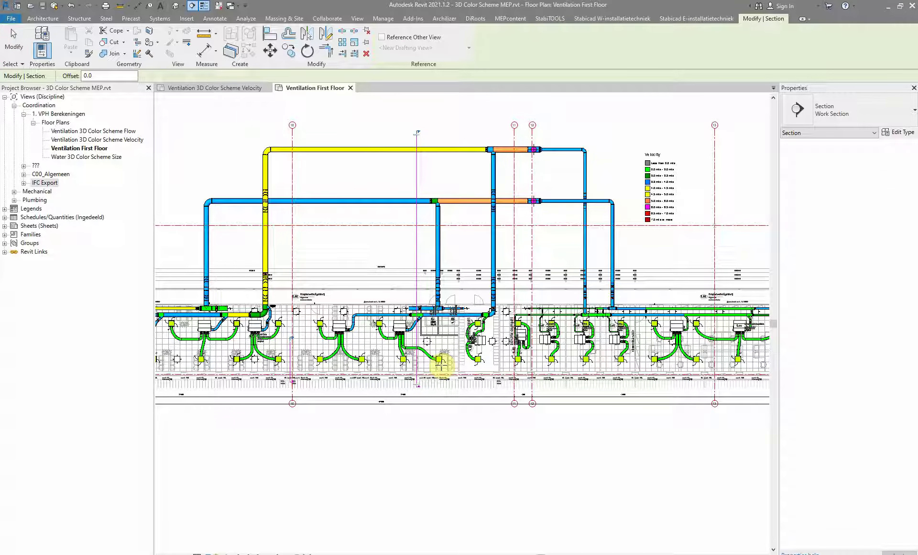
left_click(363, 384)
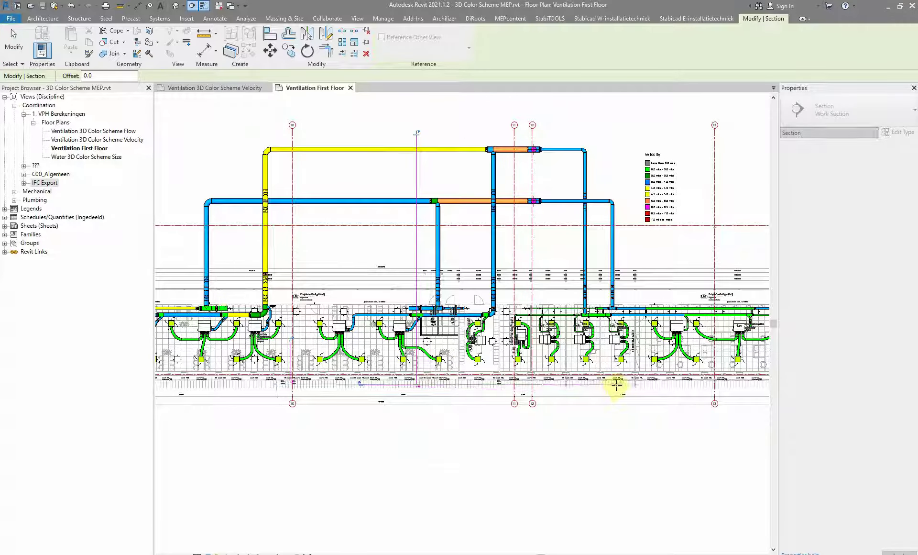
left_click(568, 388)
type("Section X")
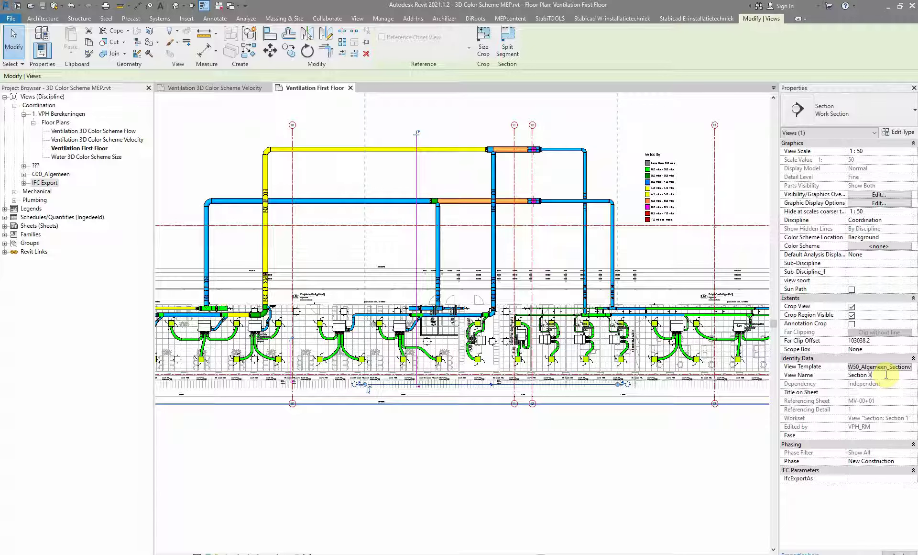
left_click(650, 256)
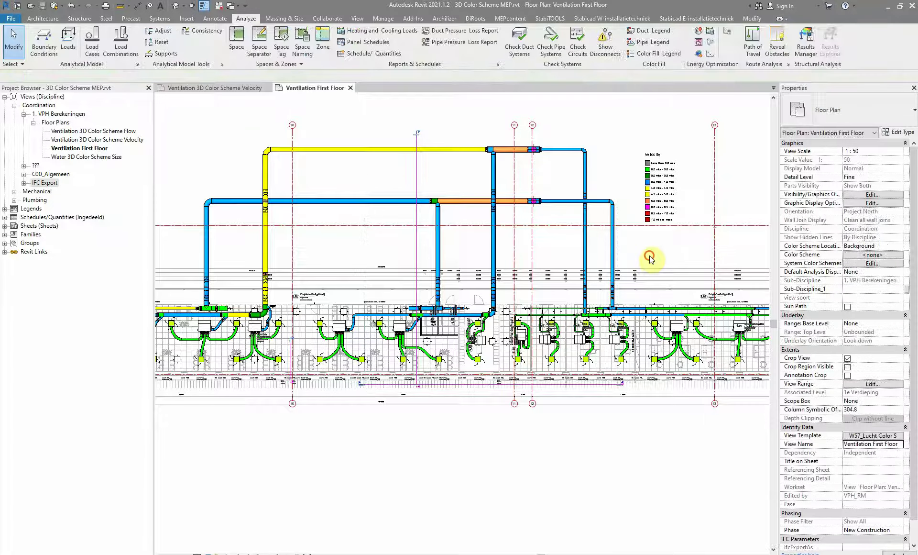
left_click(417, 240)
Open the Section Y and Section X views from their section lines
right_click(417, 242)
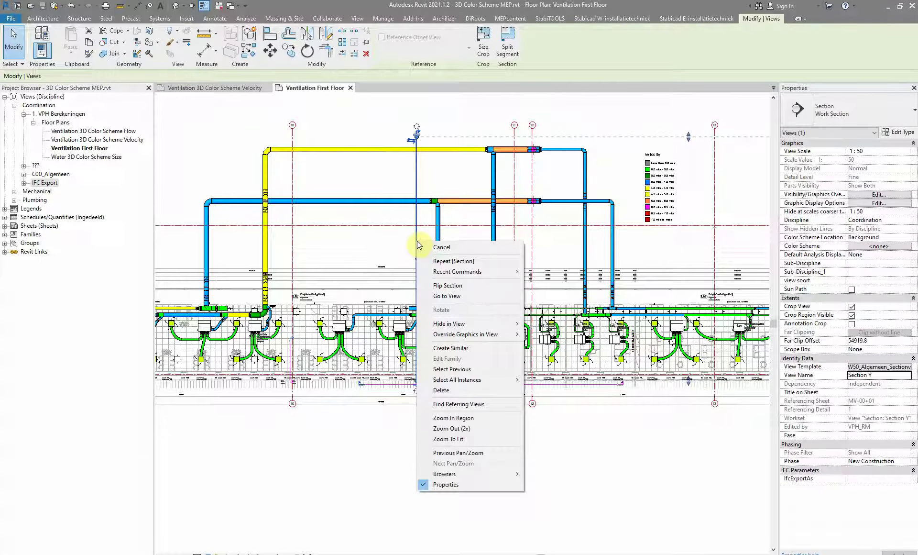
left_click(461, 297)
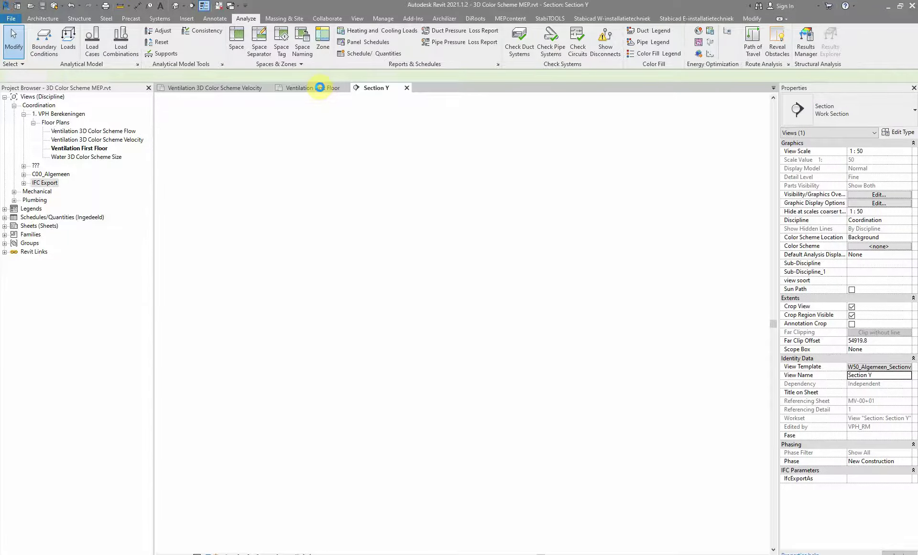
left_click(320, 87)
left_click(460, 385)
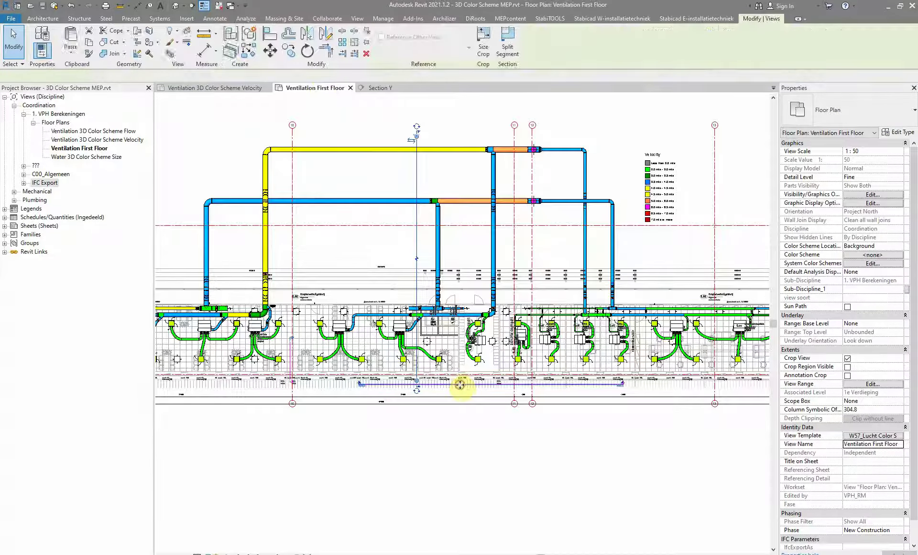
right_click(460, 385)
left_click(501, 188)
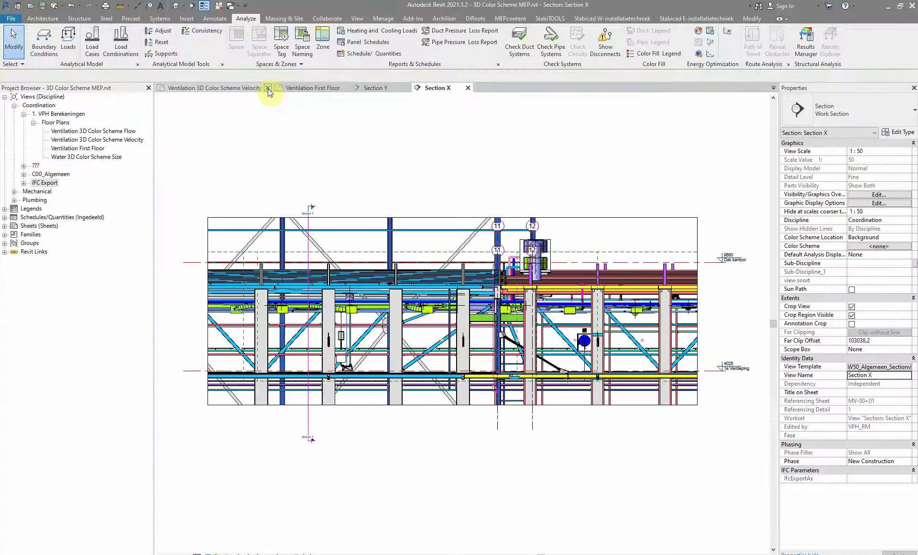
Close the 3D velocity view and tile the remaining views side by side (WT)
left_click(268, 88)
left_click(205, 94)
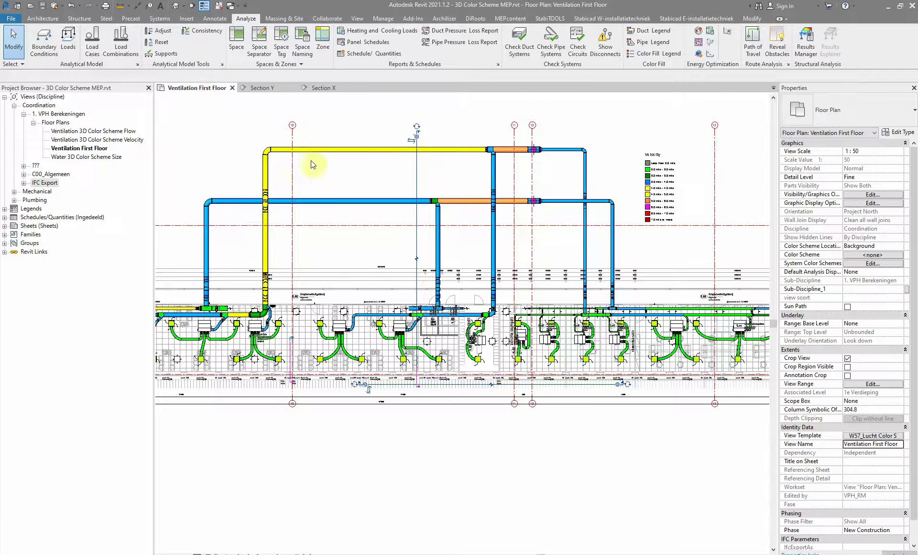
key("w")
key("t")
Zoom each pane (Section X, Section Y, floor plan) to fit its contents
left_click(372, 394)
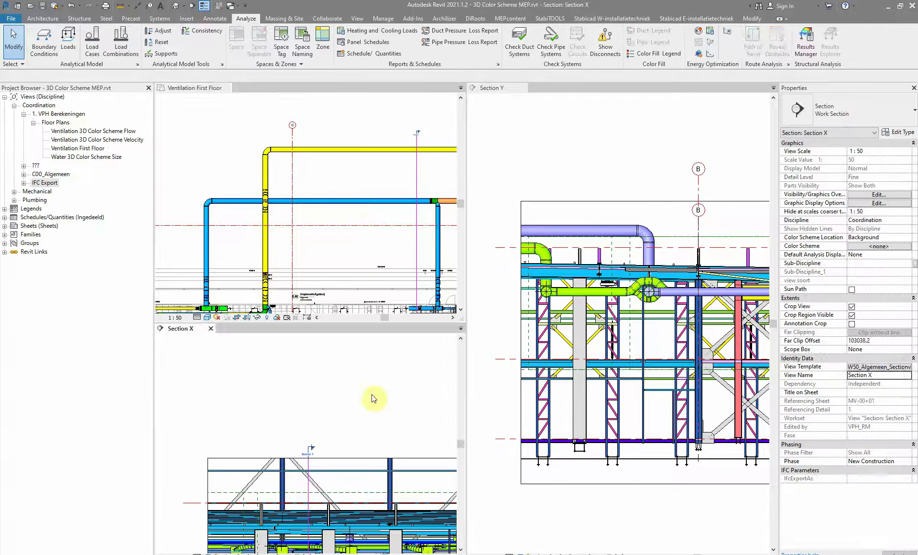
scroll(380, 392, "down", 2)
scroll(387, 390, "down", 3)
left_click(622, 163)
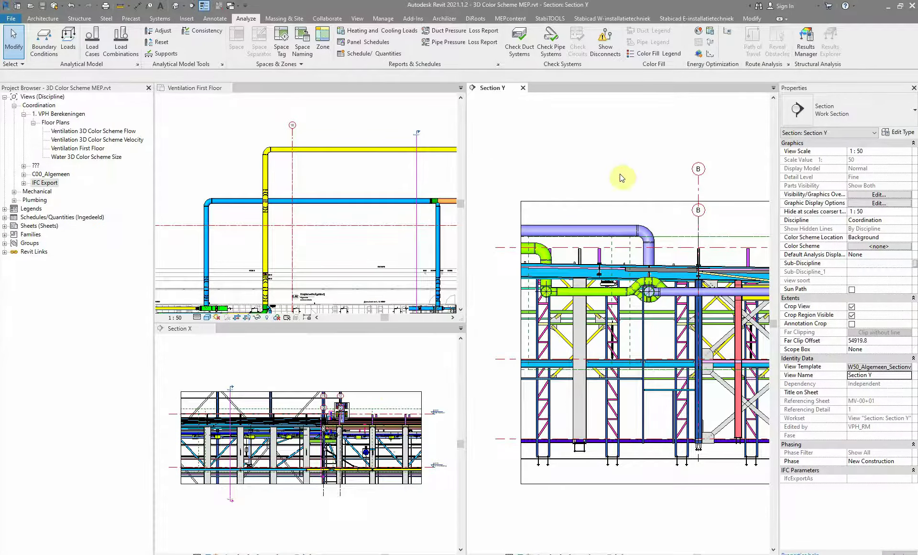
scroll(621, 176, "down", 2)
scroll(617, 177, "down", 1)
left_click(390, 129)
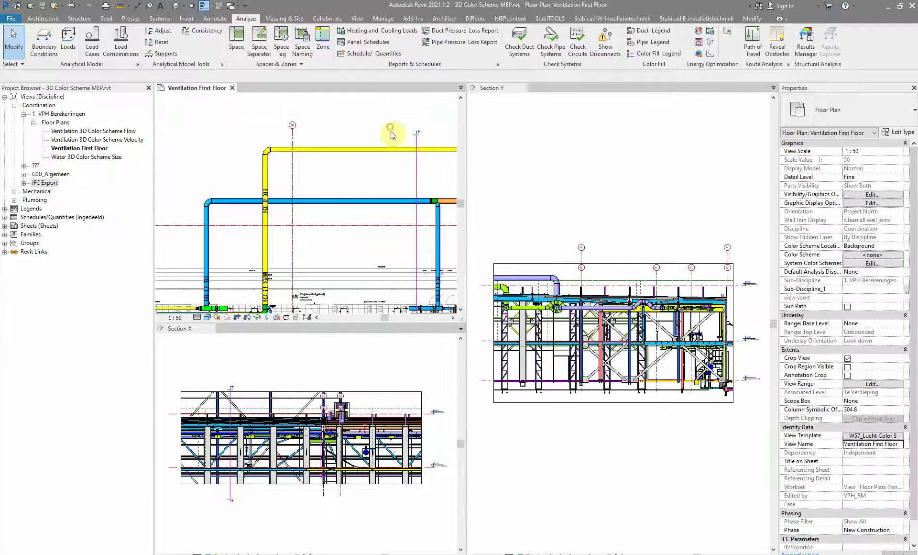
scroll(389, 131, "down", 1)
scroll(390, 133, "down", 1)
middle_click_drag(356, 165, 314, 154)
Turn on Crop Region Visible for Ventilation First Floor and select its crop boundary
scroll(313, 156, "down", 1)
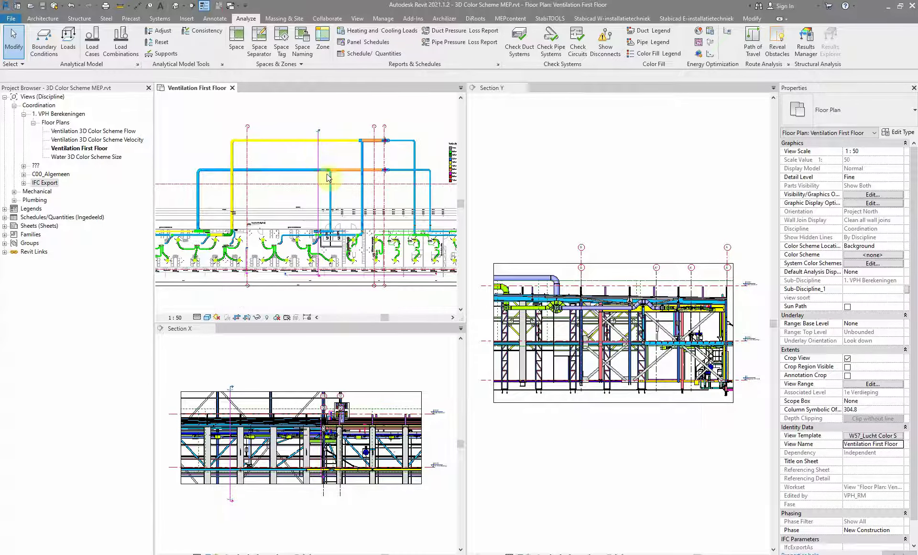
left_click(849, 367)
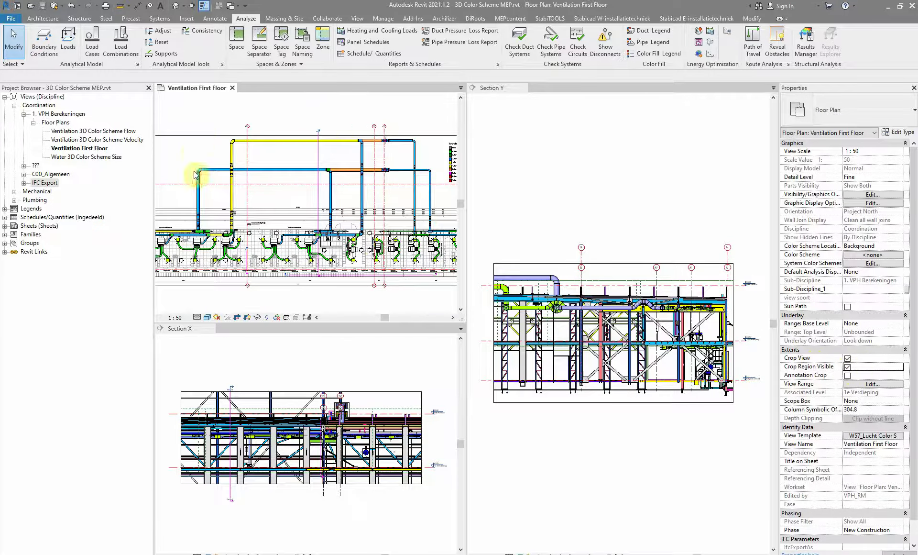
middle_click_drag(303, 205, 232, 193)
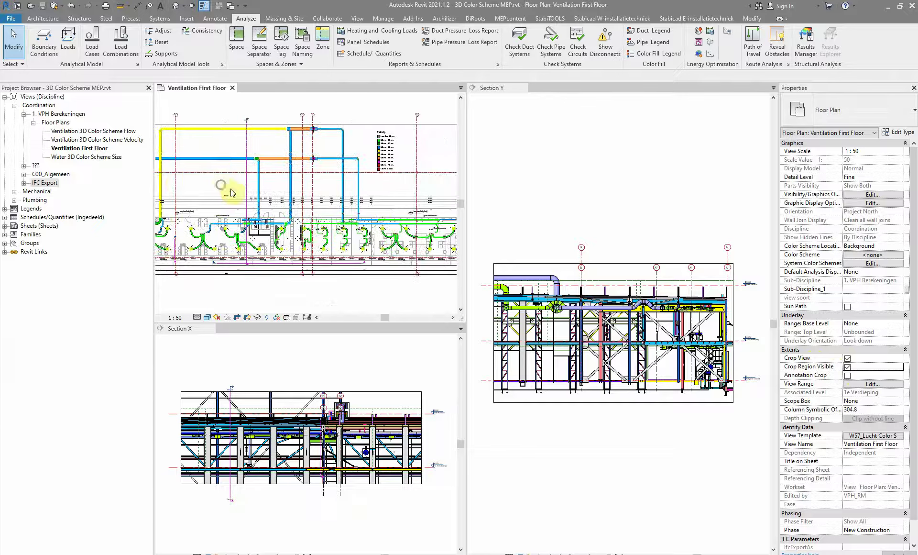
left_click(353, 126)
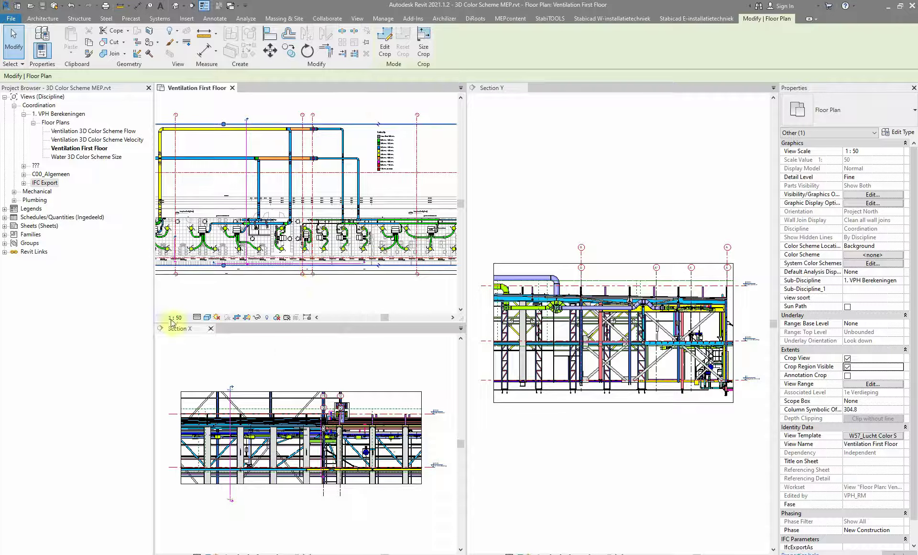
left_click_drag(172, 322, 213, 328)
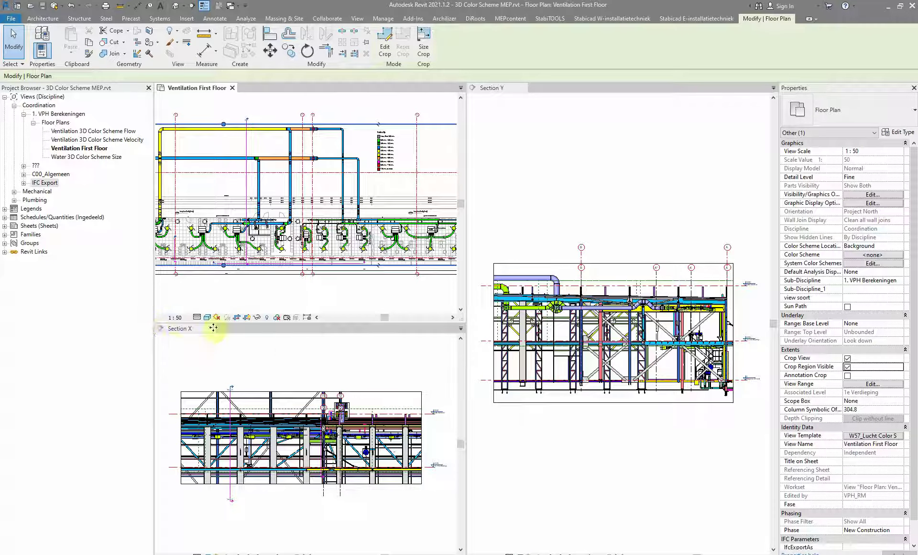
Rotate the plan's crop region 30° about a centre placed on the Section X cut
left_click(272, 369)
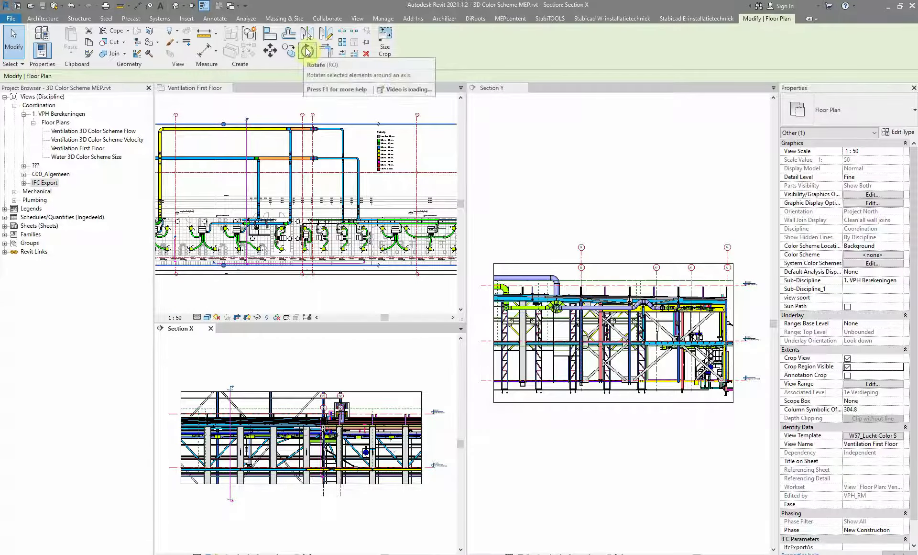
left_click(307, 50)
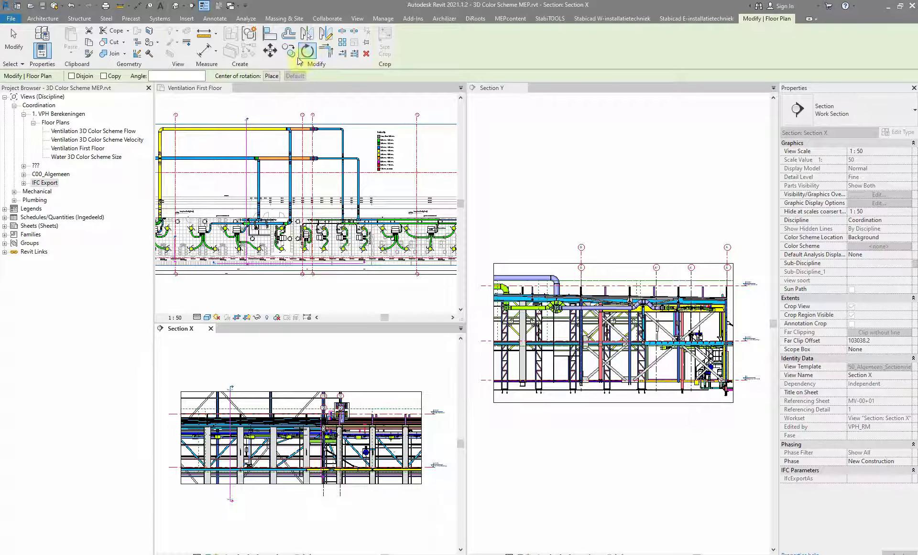
left_click(277, 79)
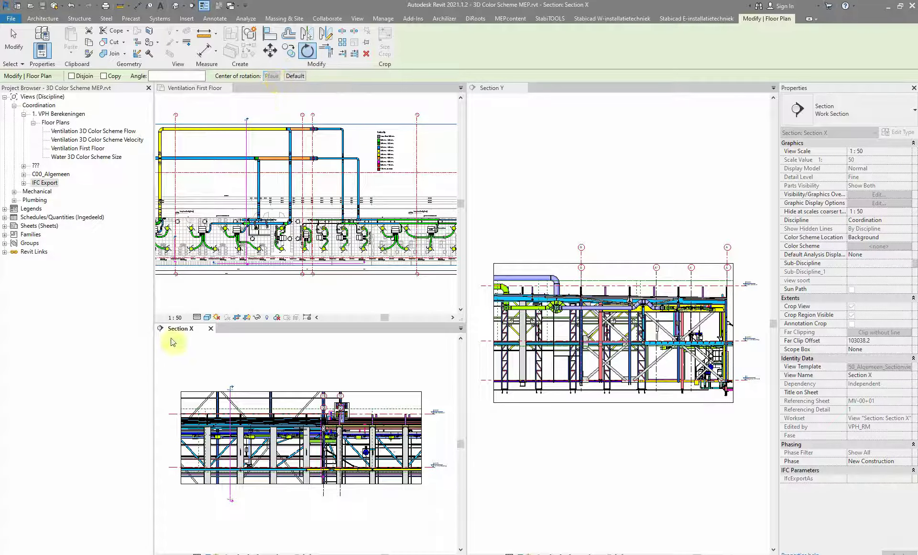
scroll(299, 468, "up", 2)
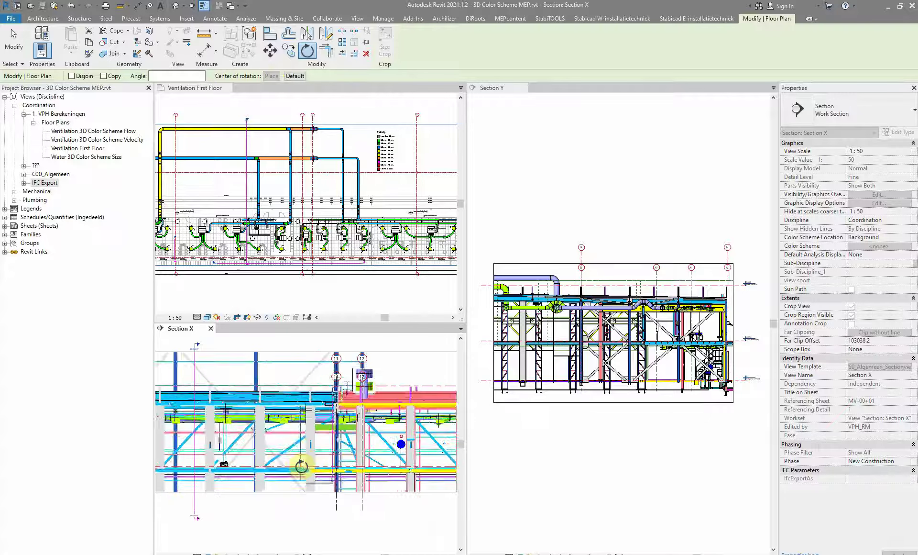
scroll(302, 467, "up", 1)
left_click(305, 471)
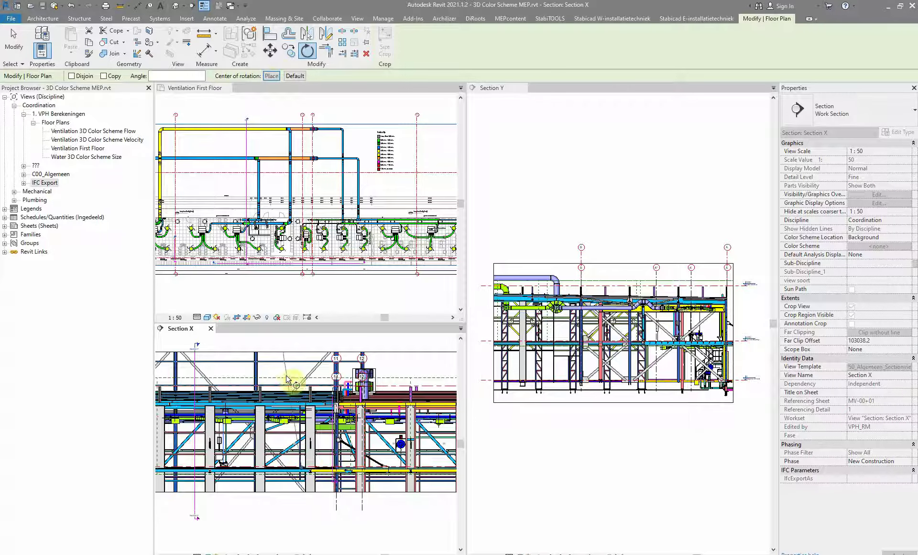
left_click(258, 342)
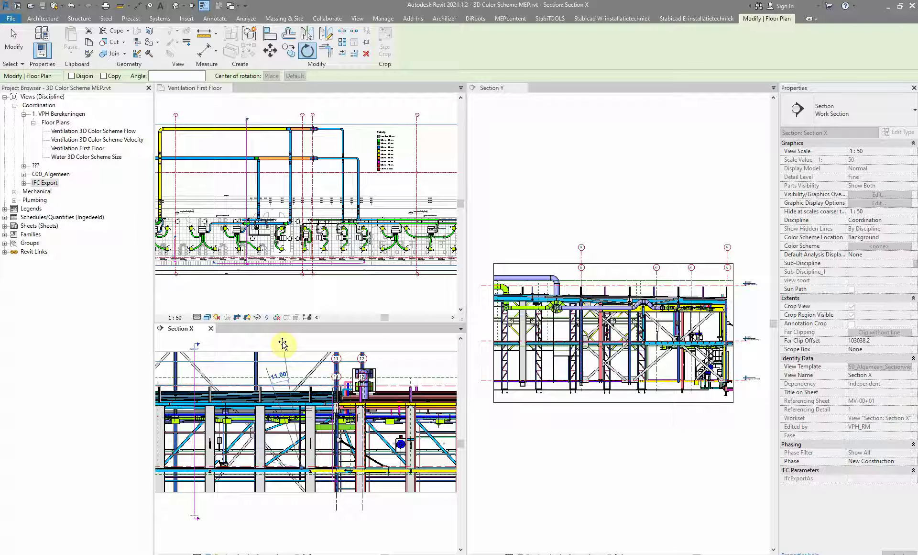
type("30")
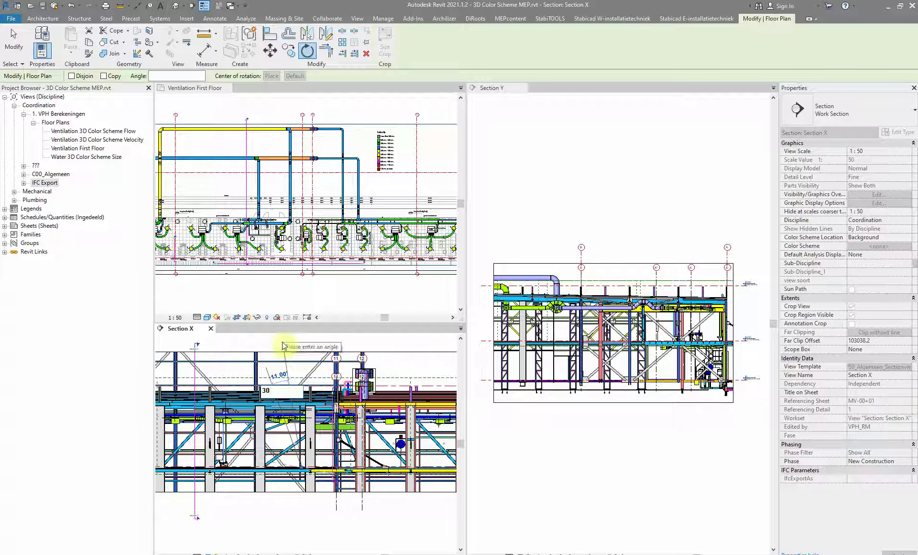
key("Return")
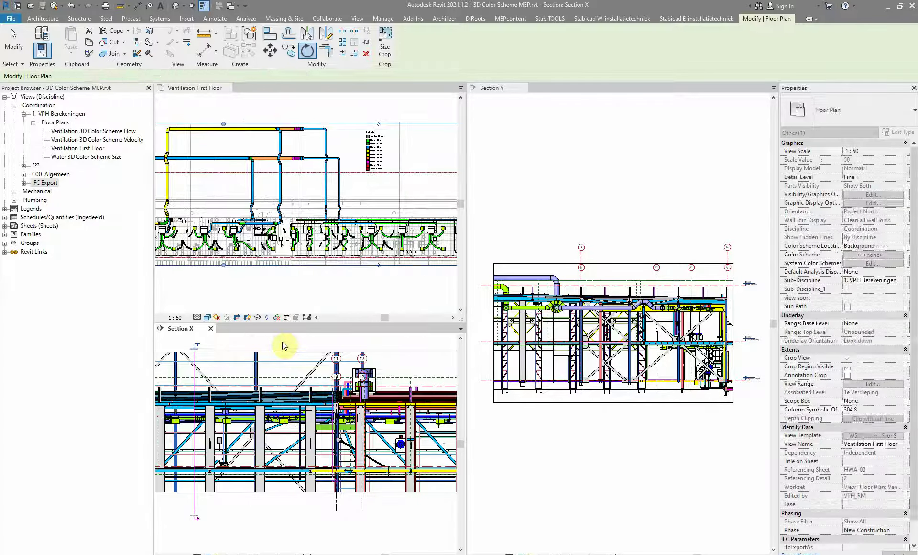
Rotate the plan's crop region 45° about a custom centre picked in Section Y
left_click(637, 223)
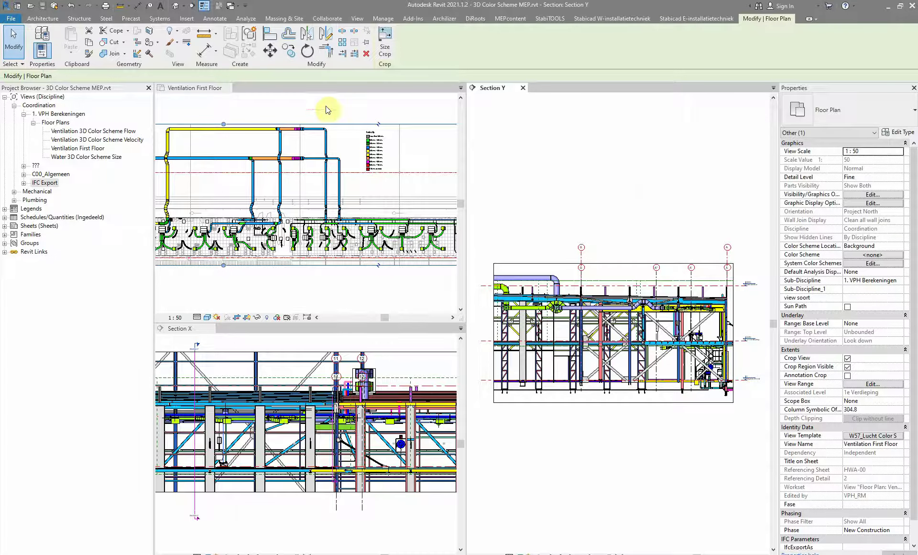
left_click(307, 51)
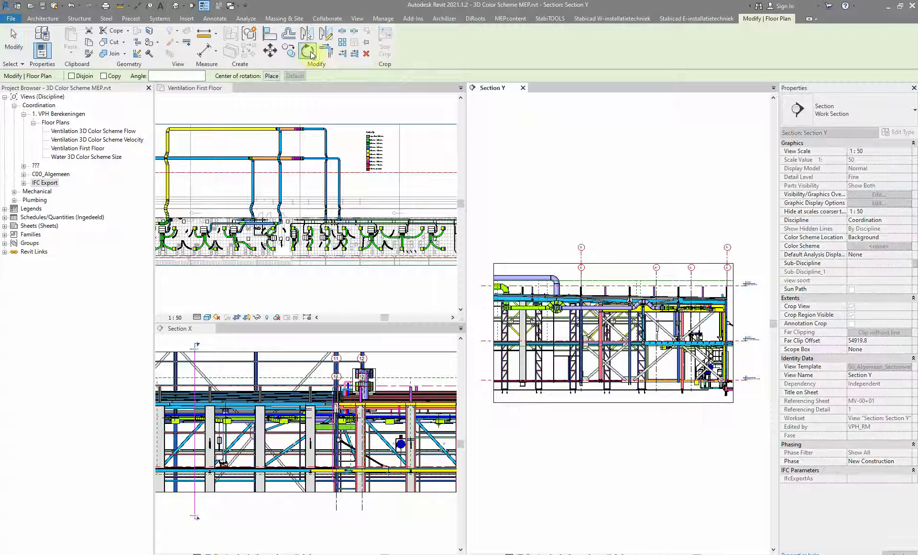
left_click(275, 77)
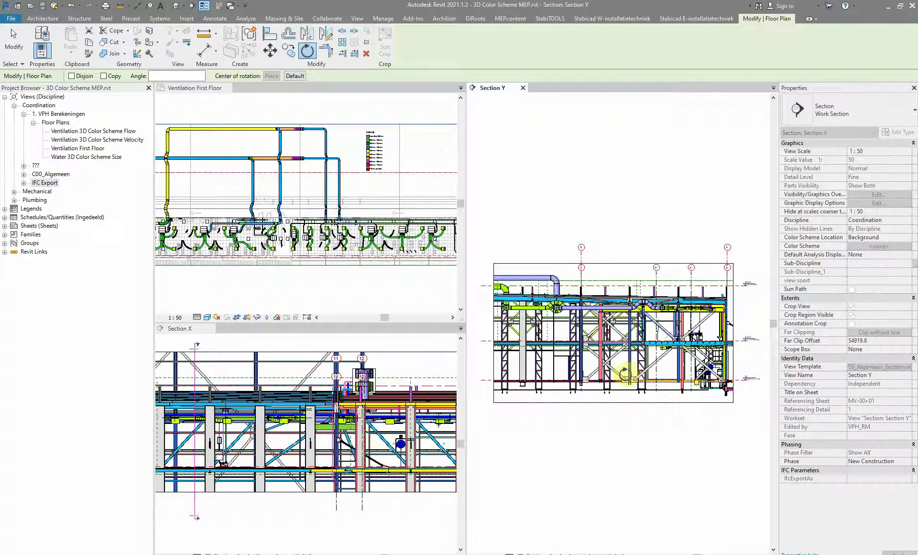
left_click(606, 242)
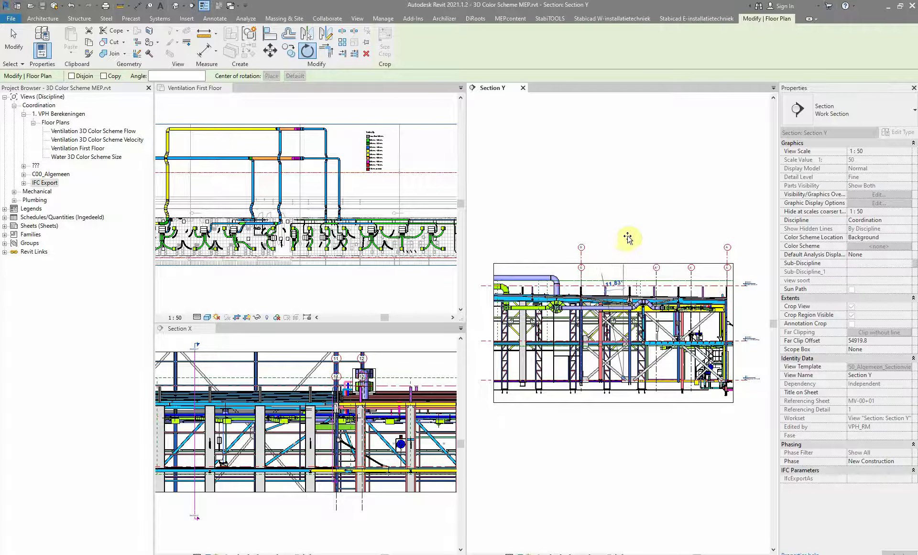
type("45")
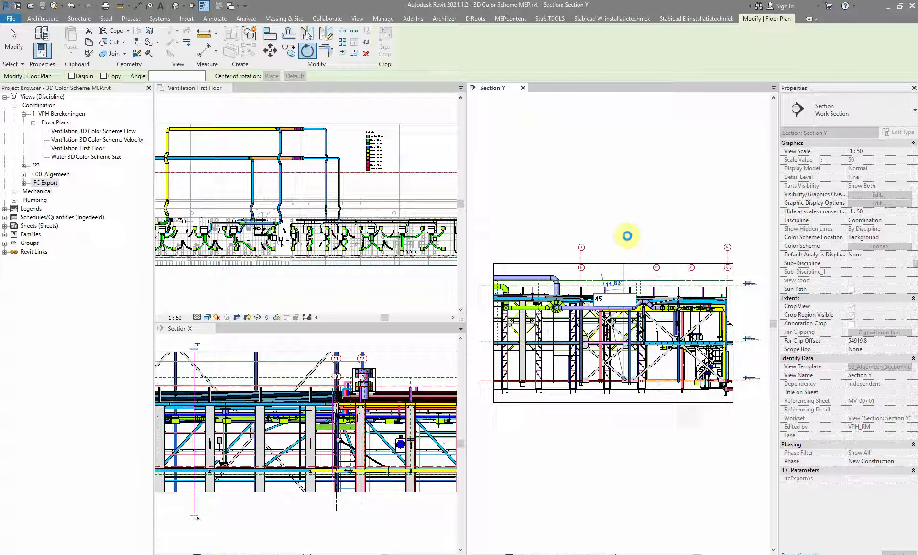
key("Return")
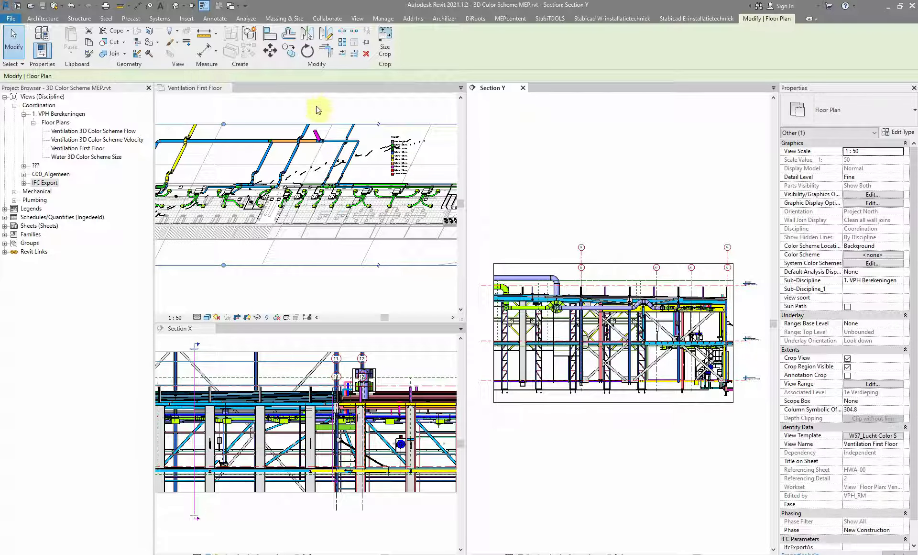
Rotate the selected plan elements another 30° in the floor plan, then clear the selection
left_click(316, 110)
middle_click_drag(264, 96, 291, 129)
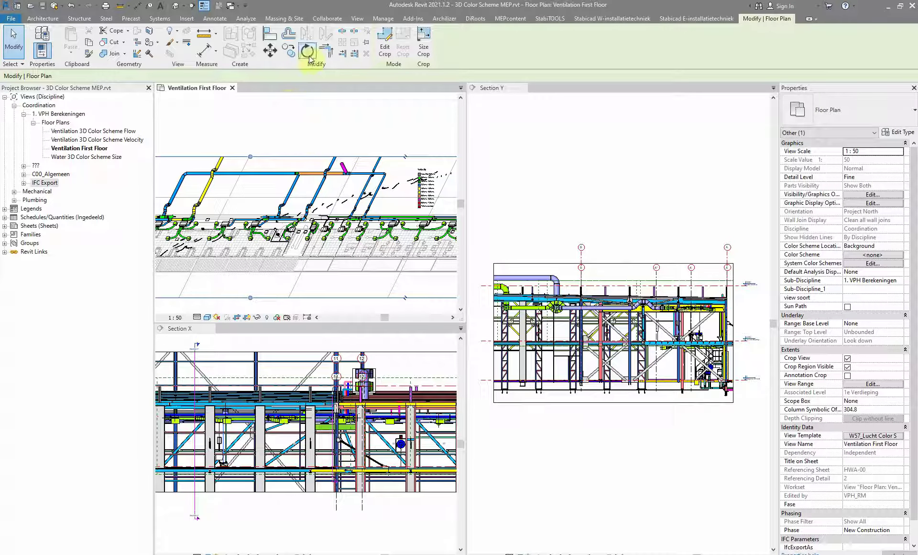
left_click(307, 50)
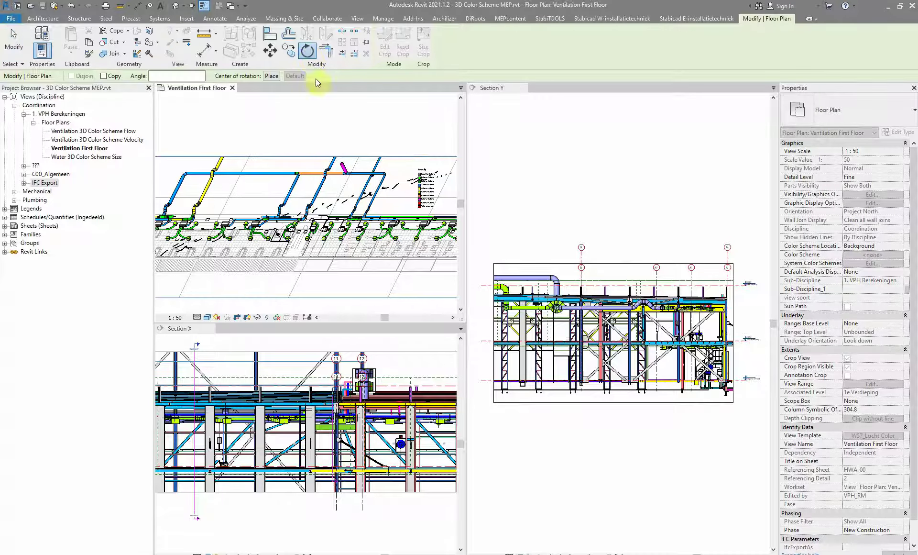
left_click(353, 133)
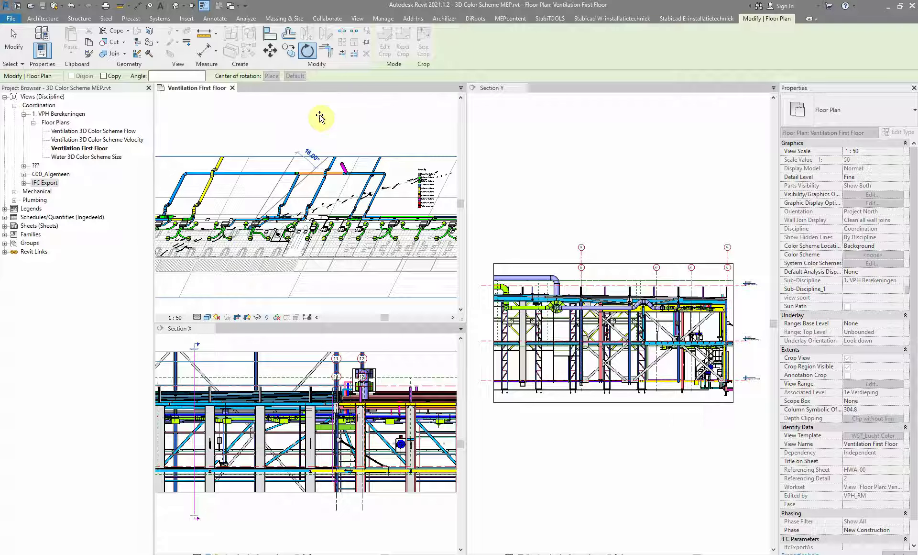
type("30")
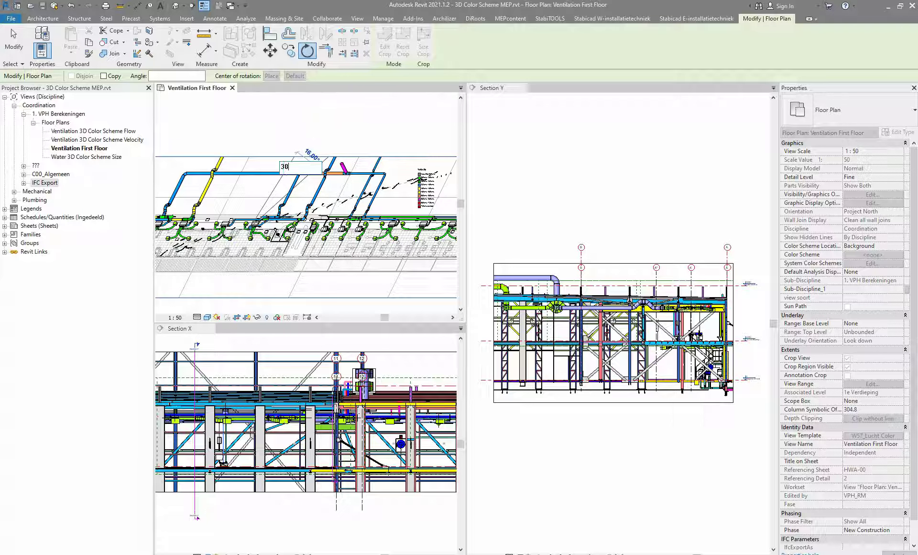
key("Return")
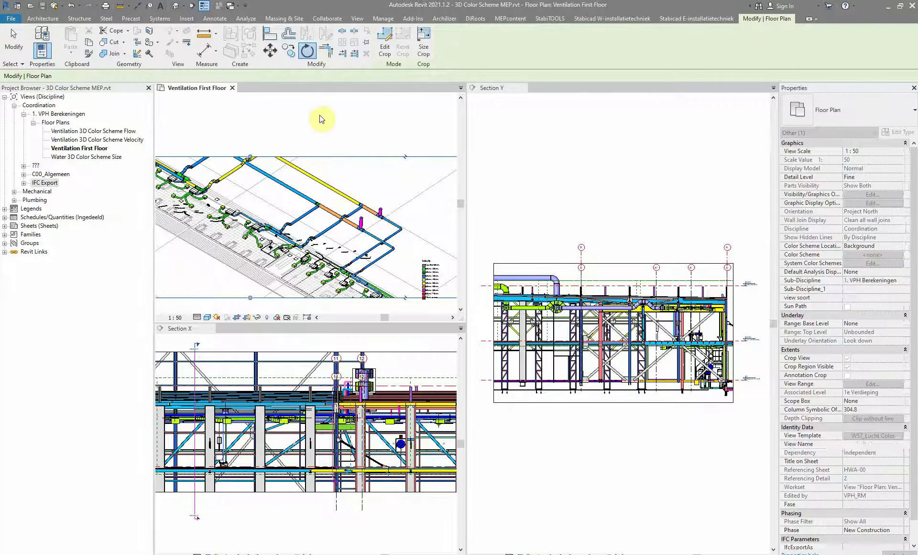
scroll(258, 213, "down", 3)
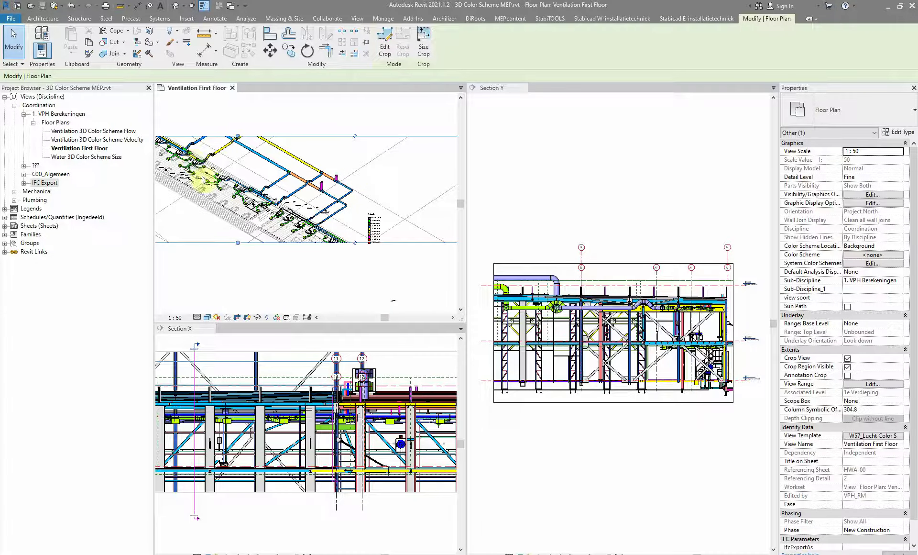
key("Escape")
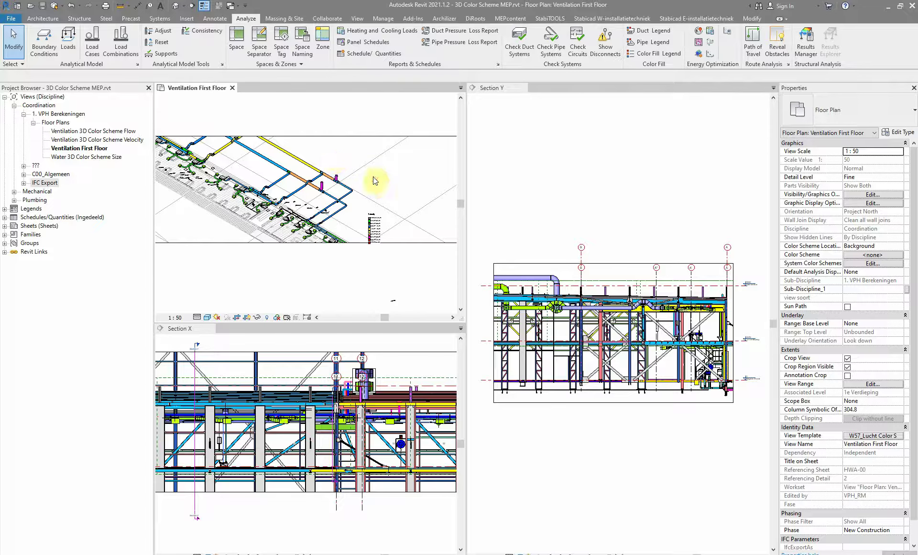
Show the plan as a single tabbed view with Crop View and Crop Region Visible turned off
key("t")
key("w")
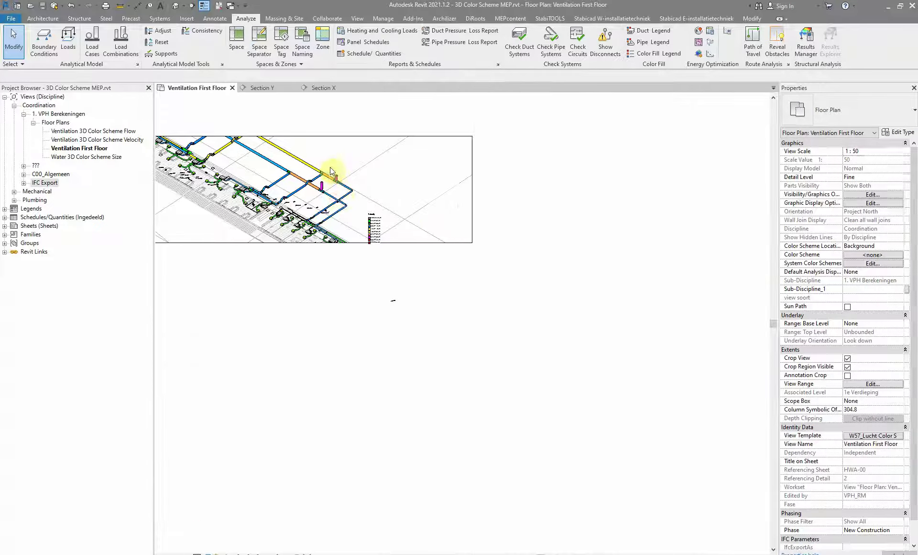
scroll(431, 335, "up", 2)
scroll(440, 321, "up", 1)
middle_click_drag(439, 322, 451, 359)
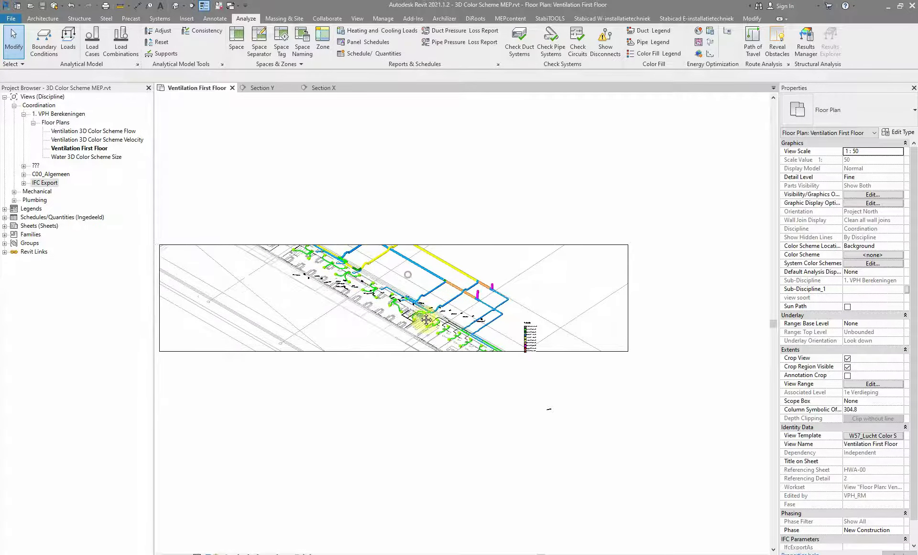
left_click(848, 359)
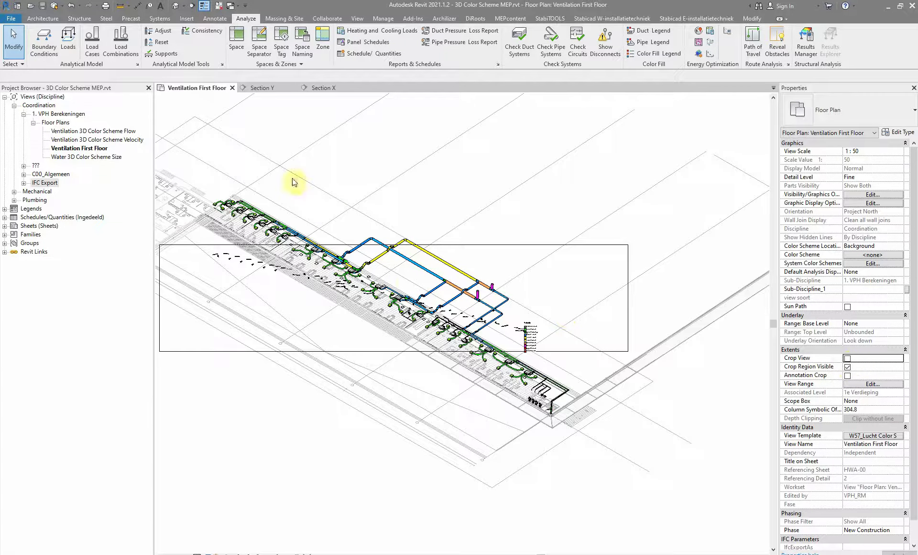
left_click(848, 367)
scroll(554, 418, "up", 3)
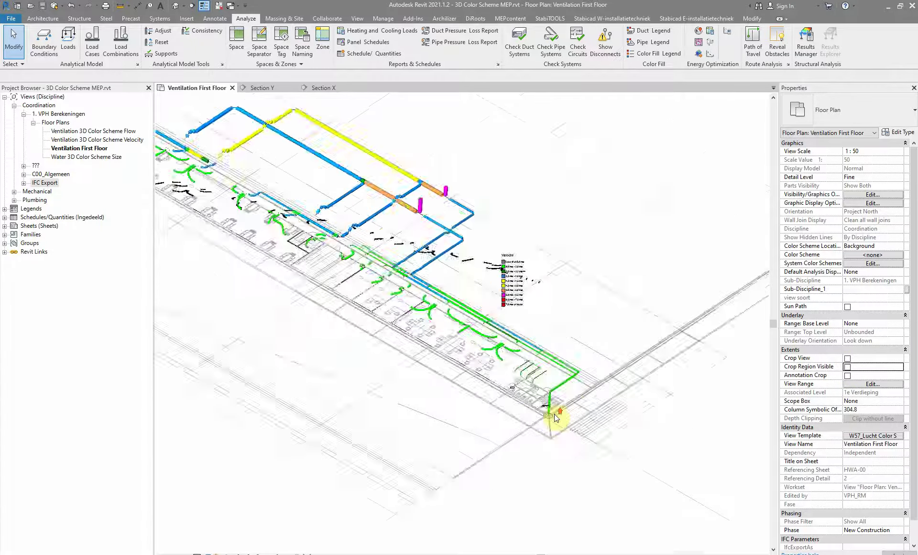
scroll(555, 418, "up", 2)
scroll(553, 418, "up", 2)
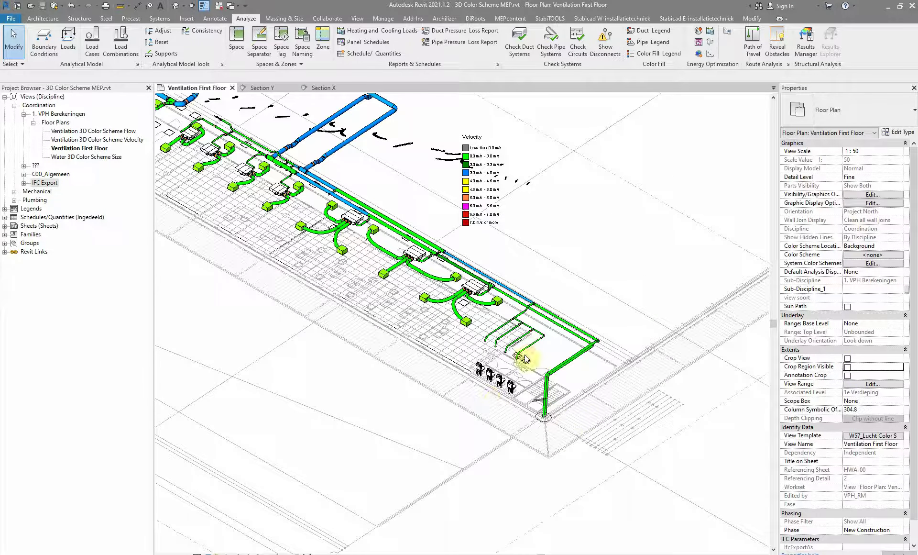
Set the view range Top and View Depth levels to Unlimited, then zoom to the upper duct runs
left_click(869, 387)
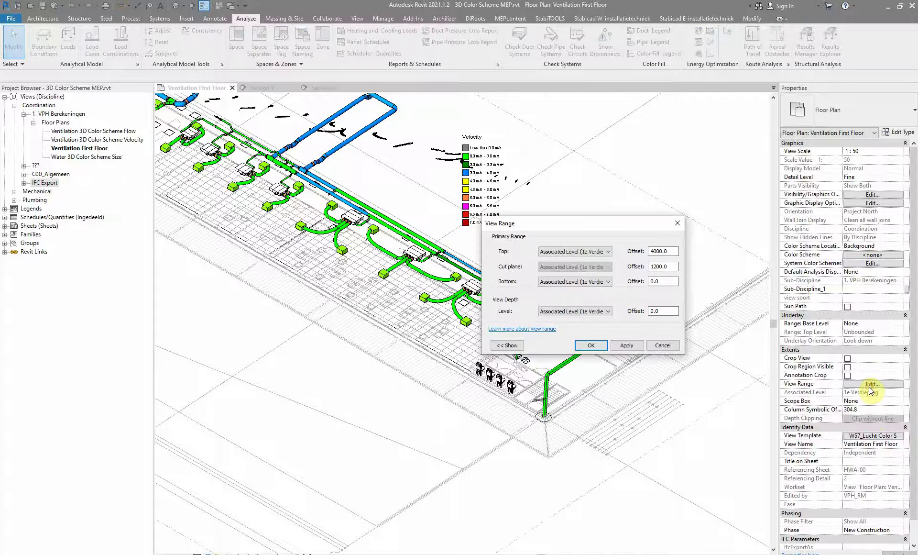
left_click(599, 252)
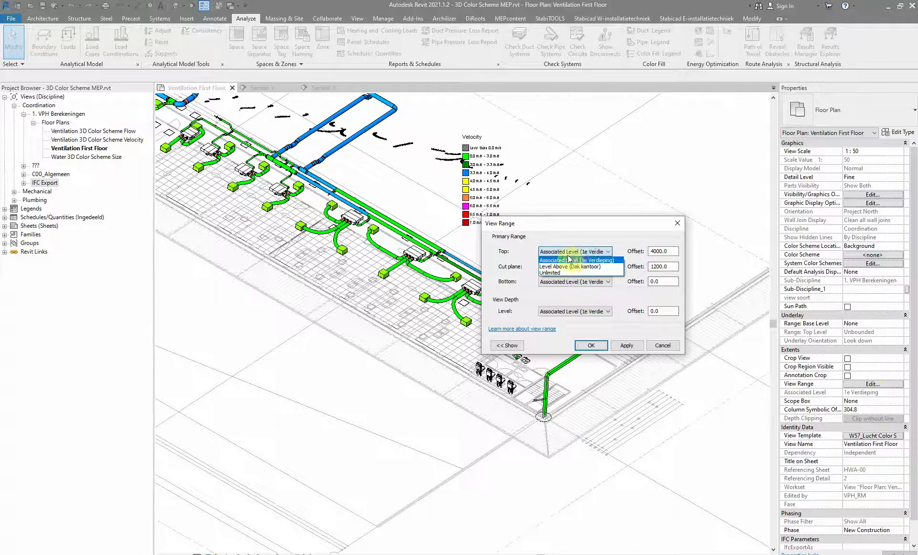
left_click(564, 273)
left_click(560, 312)
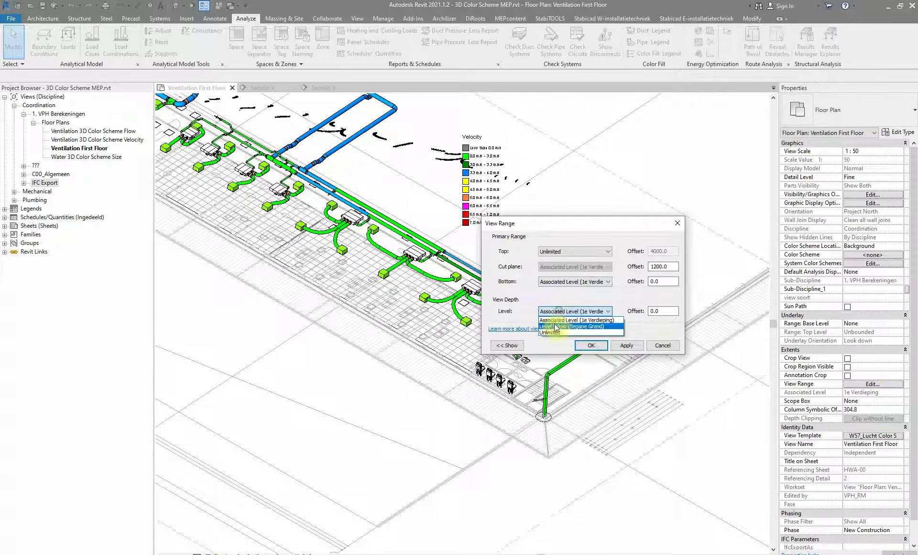
left_click(551, 332)
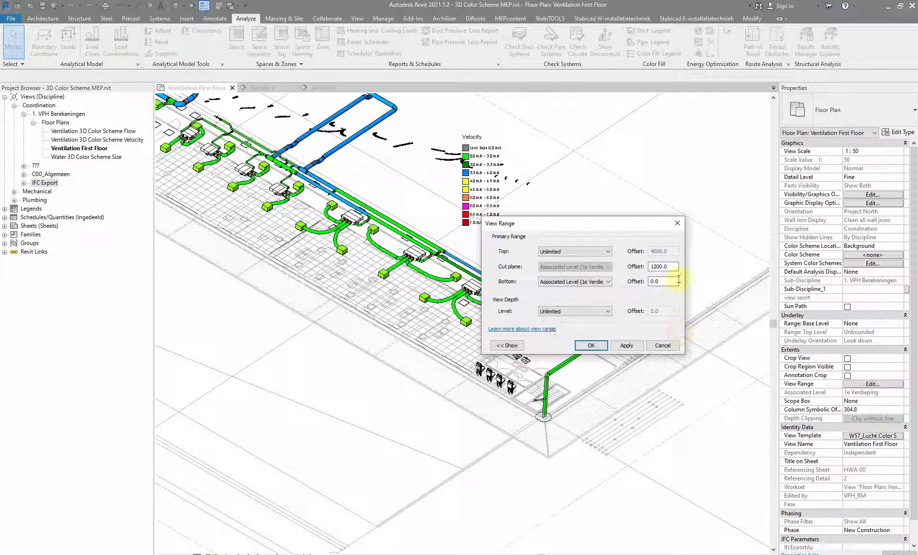
left_click(592, 345)
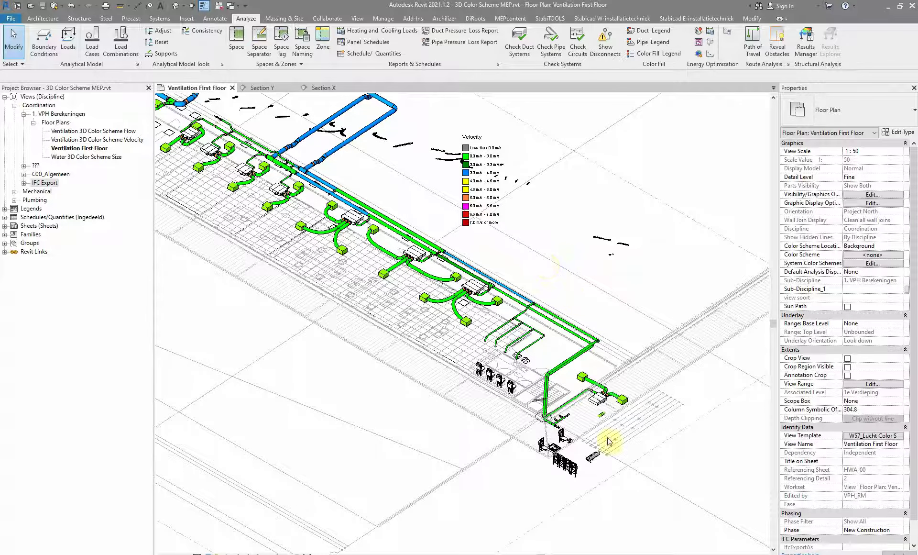
left_click(518, 253)
scroll(550, 296, "up", 2)
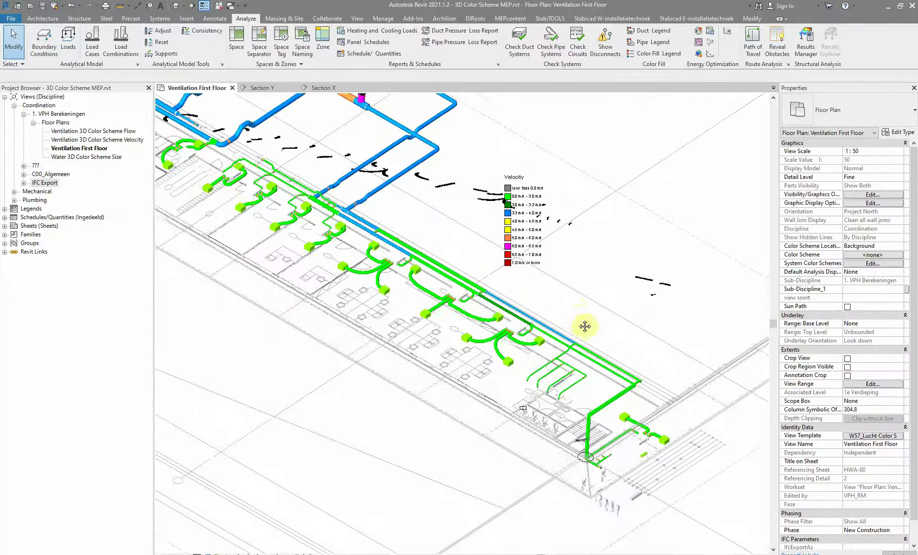
scroll(560, 378, "up", 2)
scroll(521, 378, "up", 2)
middle_click_drag(518, 378, 433, 270)
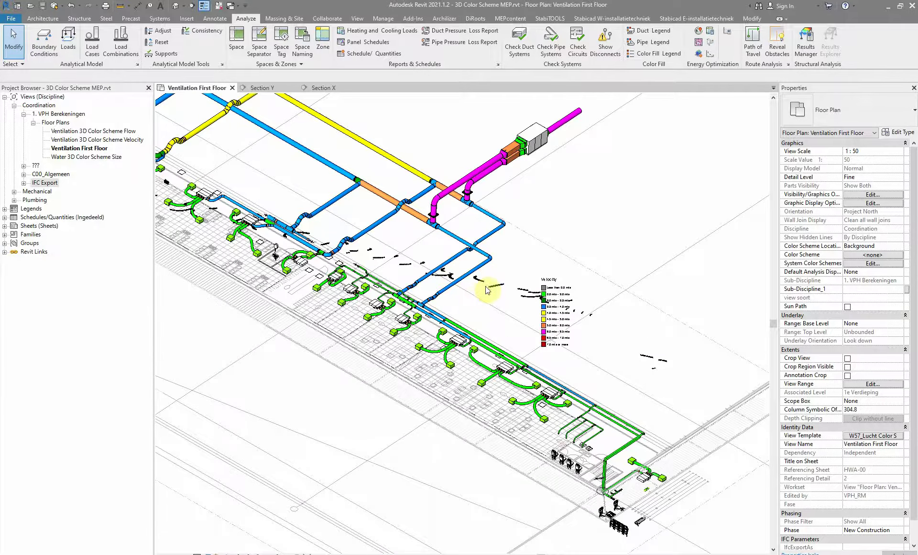
scroll(488, 291, "up", 3)
scroll(490, 275, "up", 2)
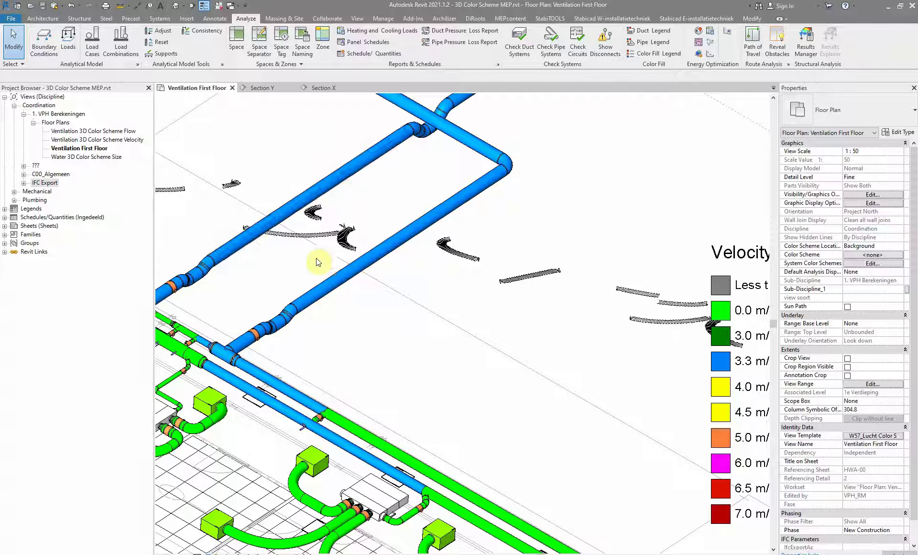
Hide the Flex Ducts pattern in the W57_Lucht Color Scheme template's visibility settings
left_click(858, 436)
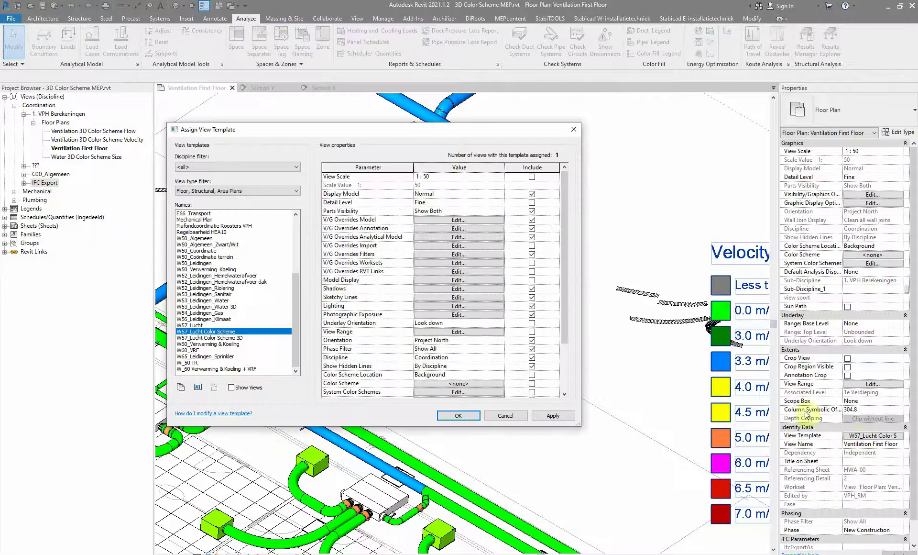
left_click(453, 220)
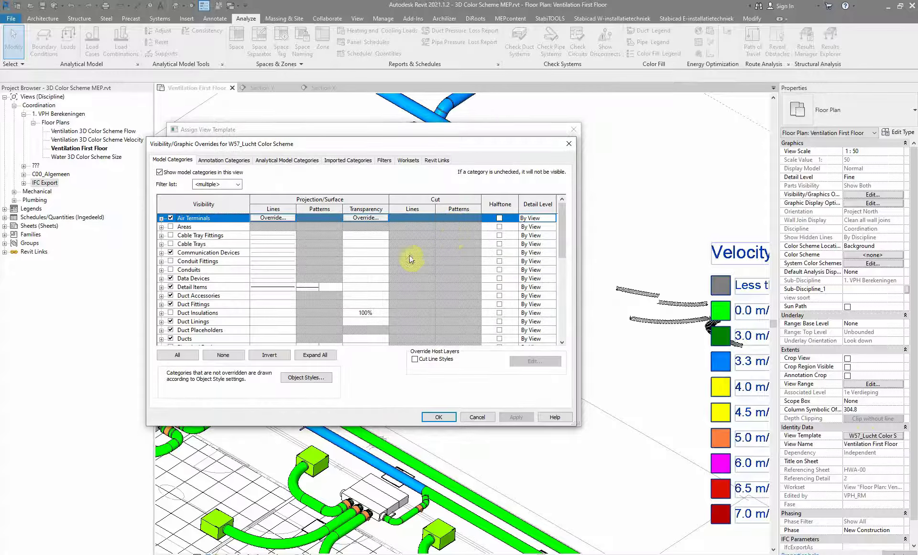
scroll(193, 298, "down", 3)
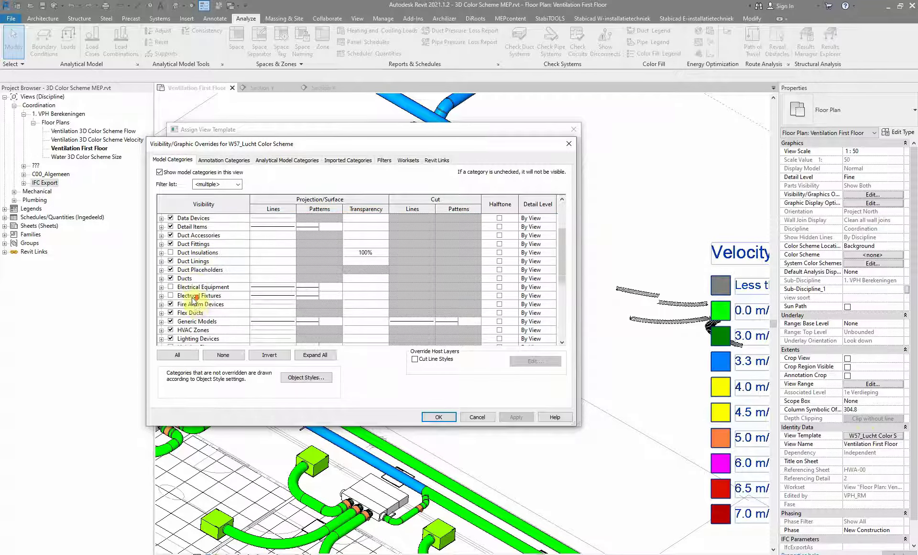
left_click(161, 313)
scroll(203, 328, "down", 1)
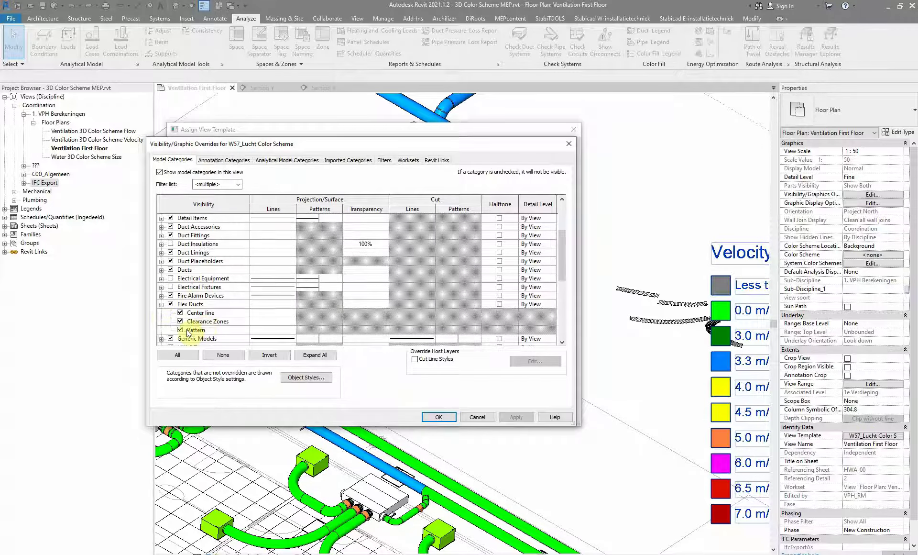
left_click(181, 330)
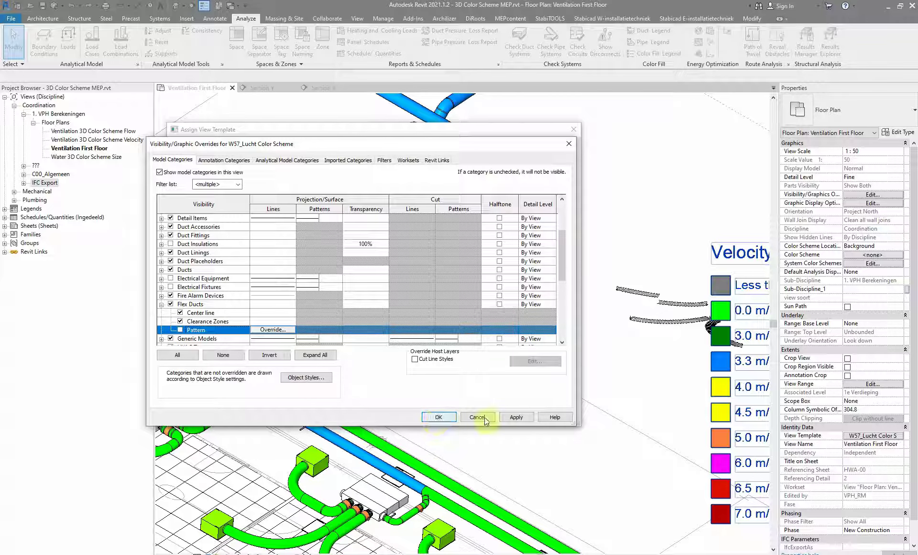
left_click(516, 417)
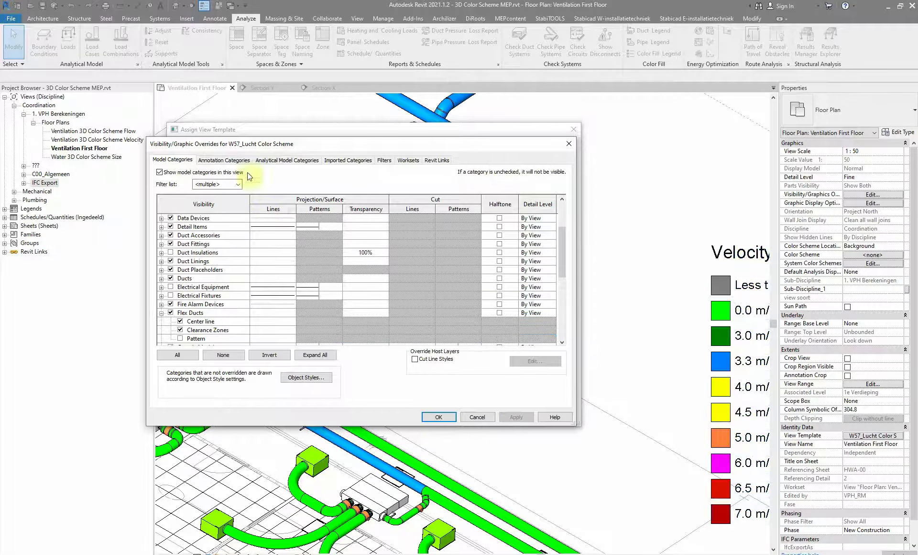
Review the template's annotation categories and apply W57_Lucht Color Scheme to the plan
left_click(233, 161)
scroll(205, 311, "down", 2)
scroll(211, 301, "down", 4)
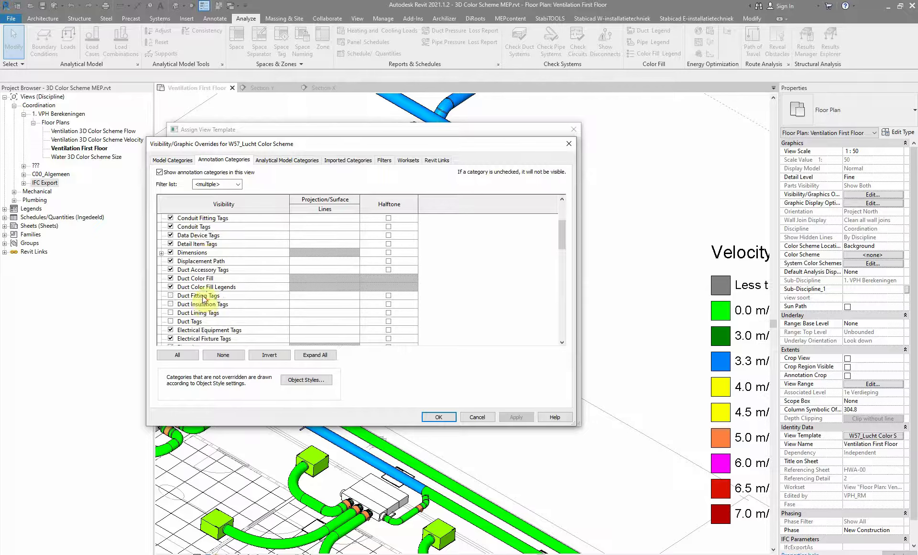
scroll(201, 305, "down", 3)
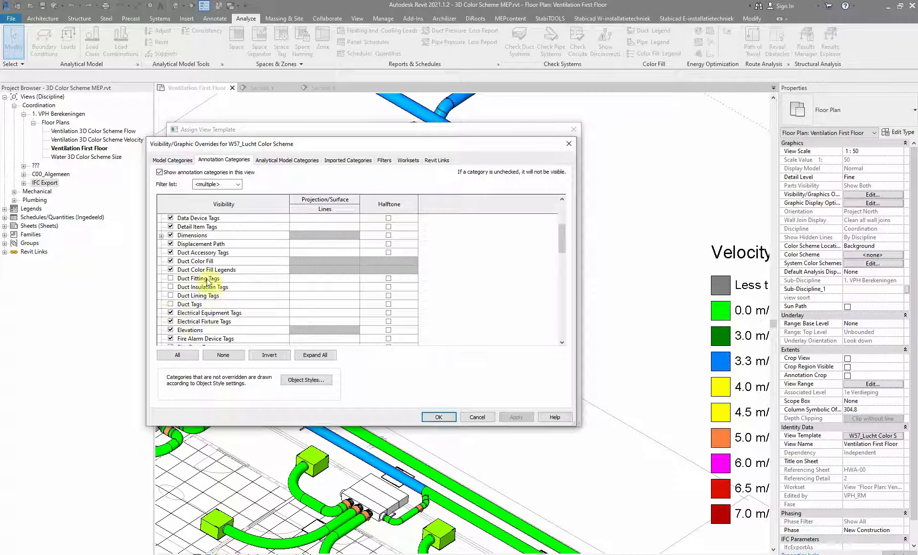
scroll(216, 290, "down", 1)
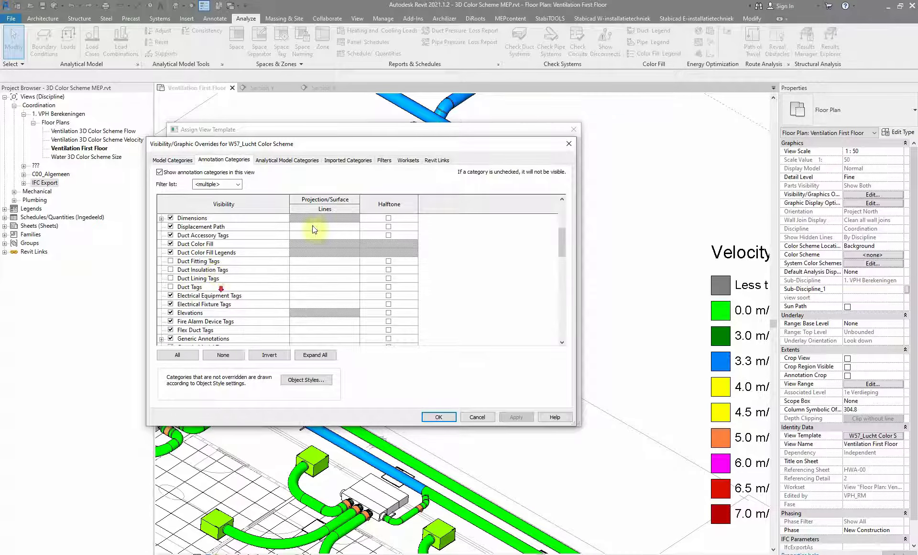
left_click(429, 415)
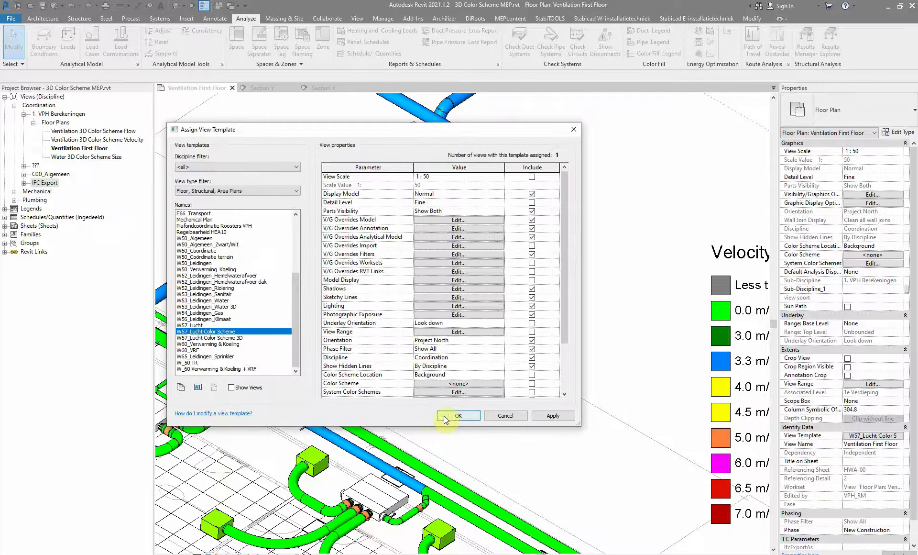
left_click(443, 415)
scroll(444, 415, "down", 1)
In Visibility/Graphics (VG) Worksets, set the Shared Levels and Grids workset to Hide
scroll(438, 417, "down", 1)
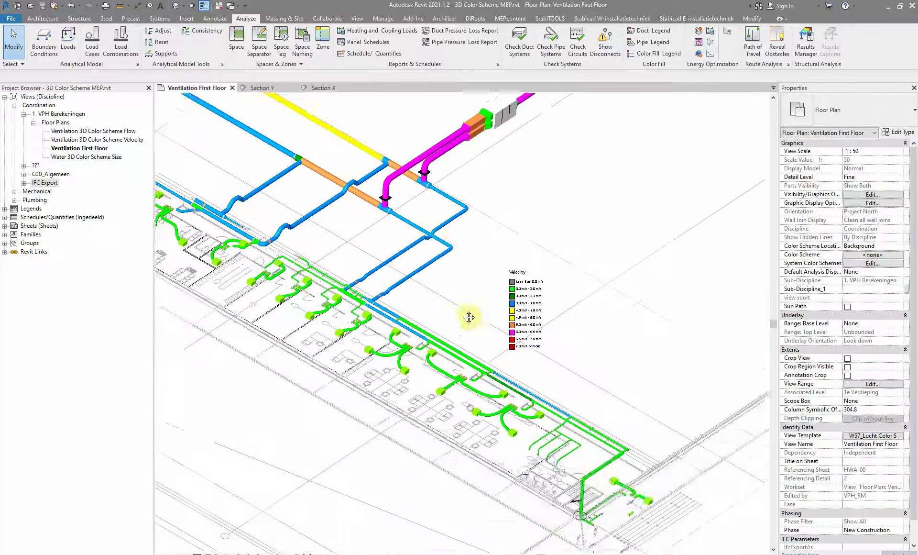
scroll(426, 420, "down", 1)
key("v")
key("g")
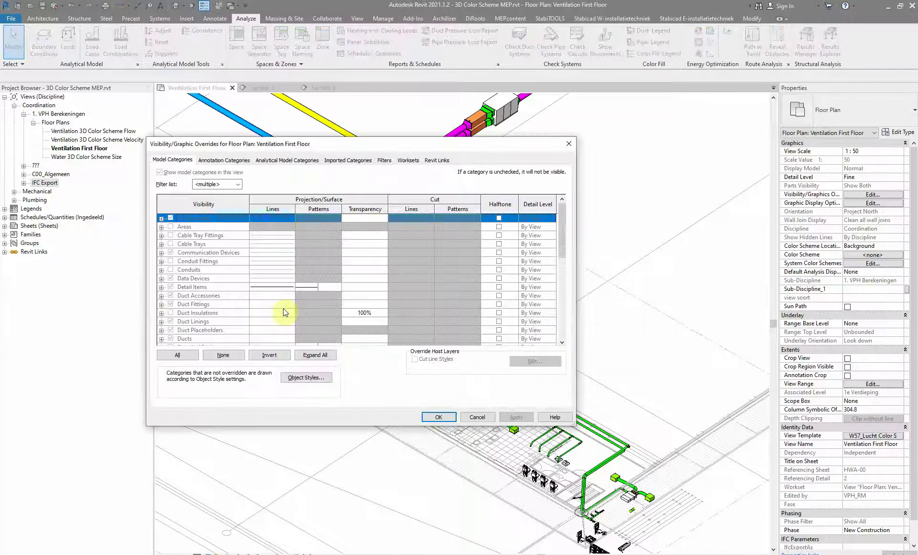
left_click(408, 159)
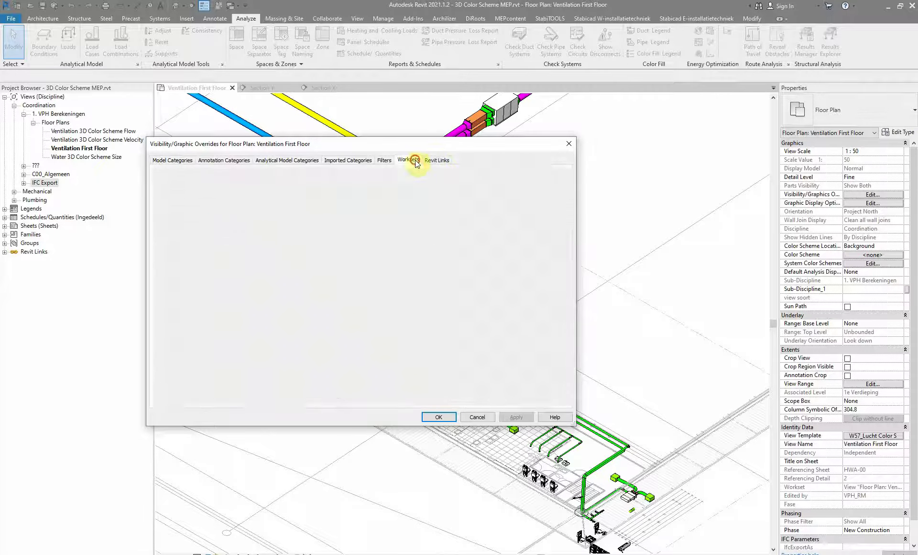
left_click(362, 326)
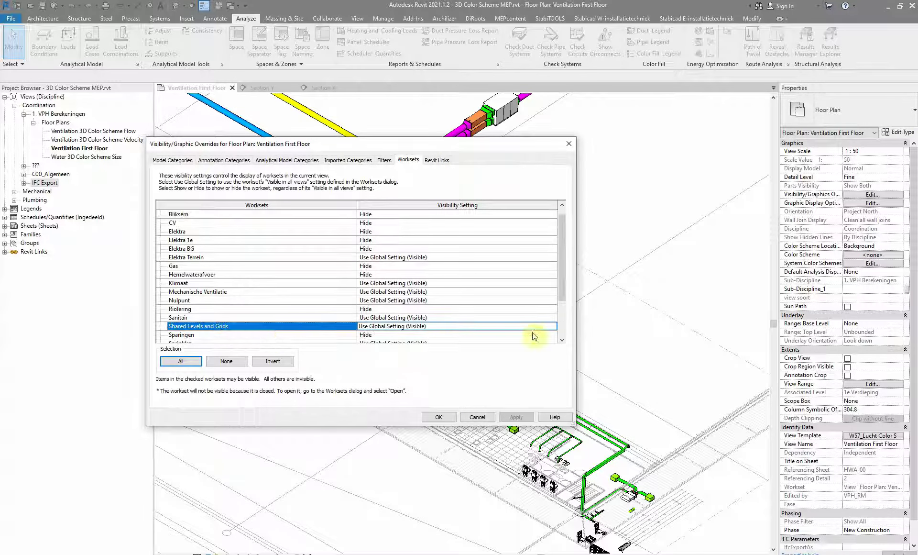
left_click(551, 328)
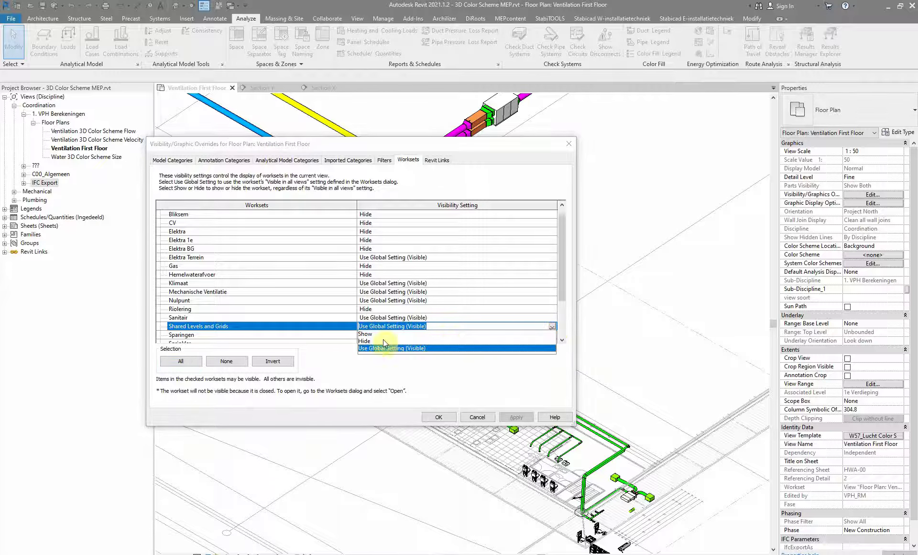
left_click(371, 341)
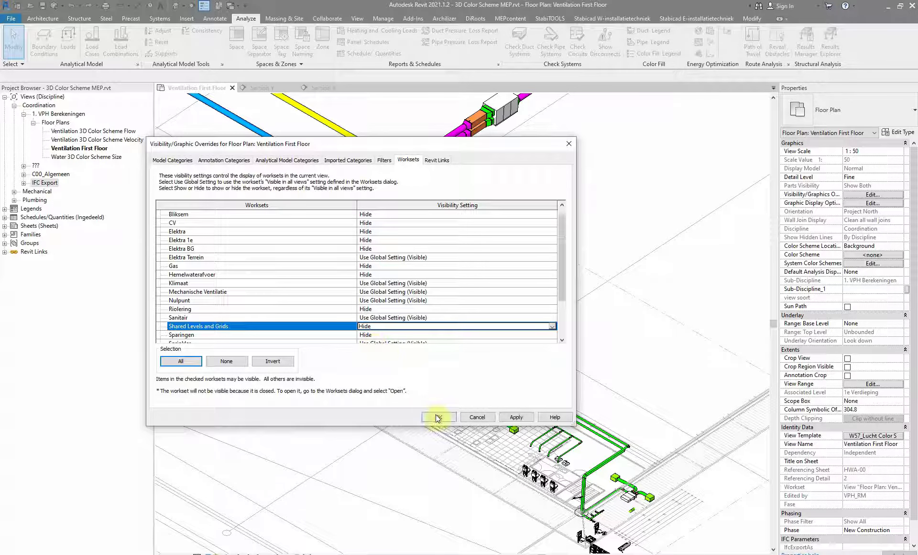
Set the Sanitair workset to Hide as well and confirm the changes
scroll(441, 317, "down", 1)
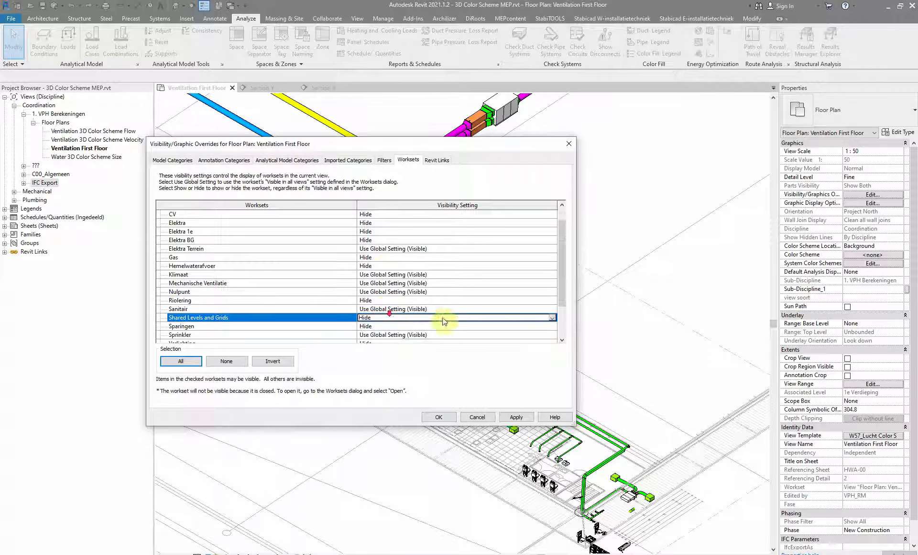
left_click(452, 309)
left_click(552, 309)
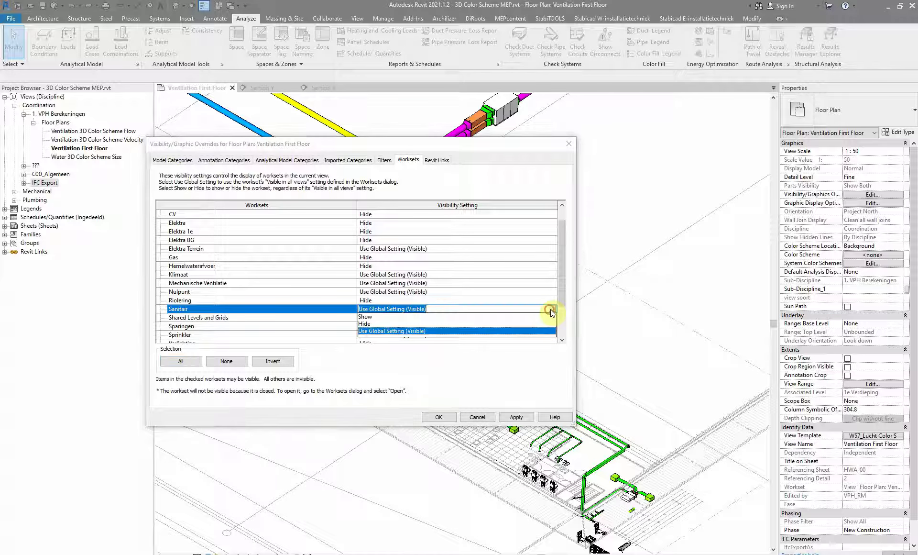
left_click(364, 324)
left_click(432, 416)
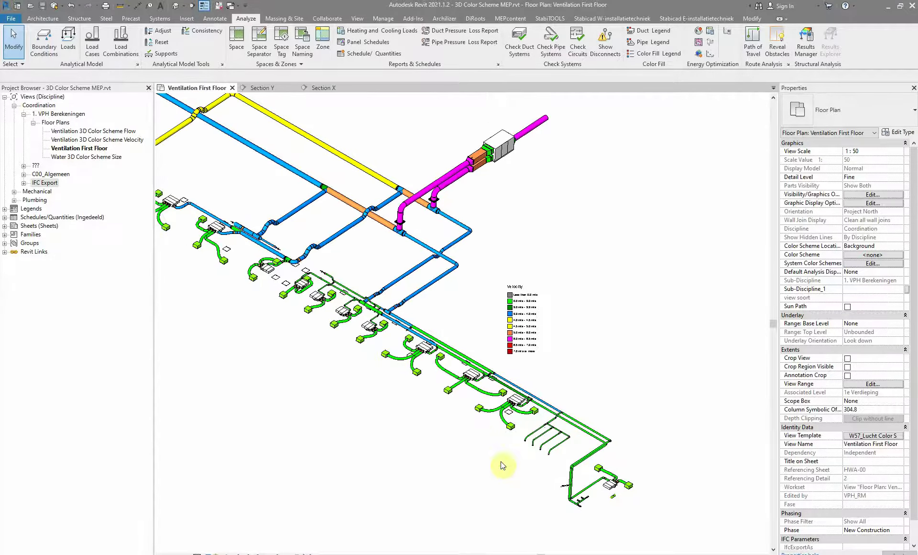
Drag the Velocity colour fill legend up beside the blue, orange and magenta duct mains
middle_click_drag(421, 297, 456, 264)
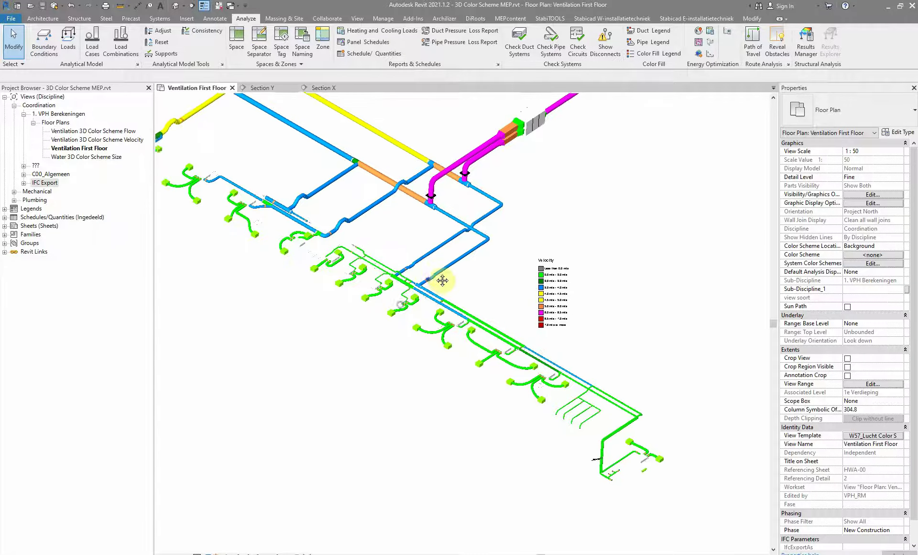
scroll(311, 153, "up", 1)
scroll(330, 196, "up", 2)
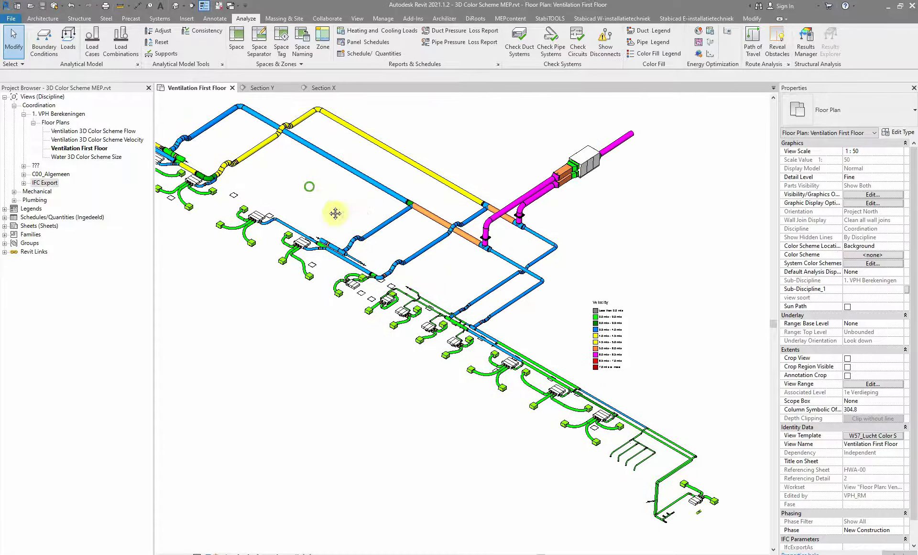
mouse_move(335, 199)
middle_mouse_down()
mouse_move(412, 279)
mouse_move(261, 217)
middle_mouse_up()
scroll(573, 356, "up", 3)
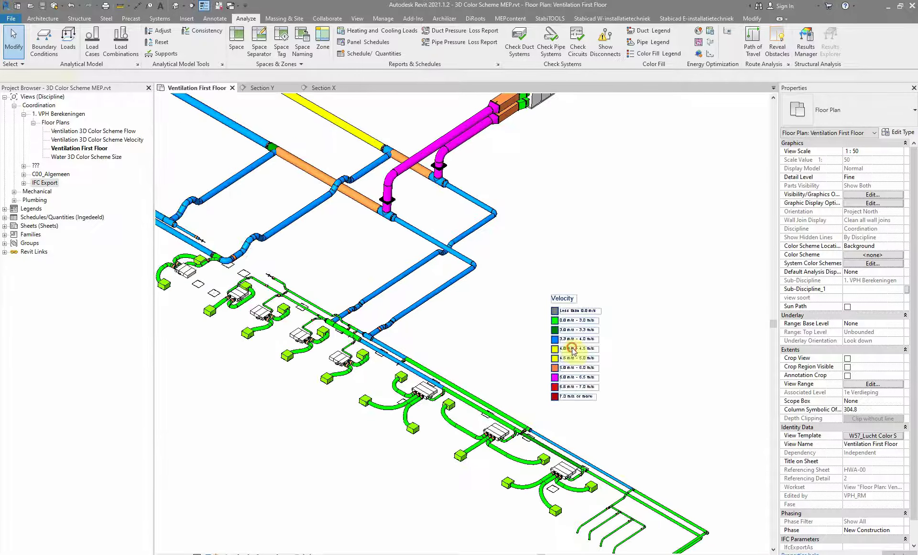
left_click(573, 350)
scroll(584, 364, "up", 2)
scroll(473, 242, "down", 4)
scroll(607, 399, "up", 4)
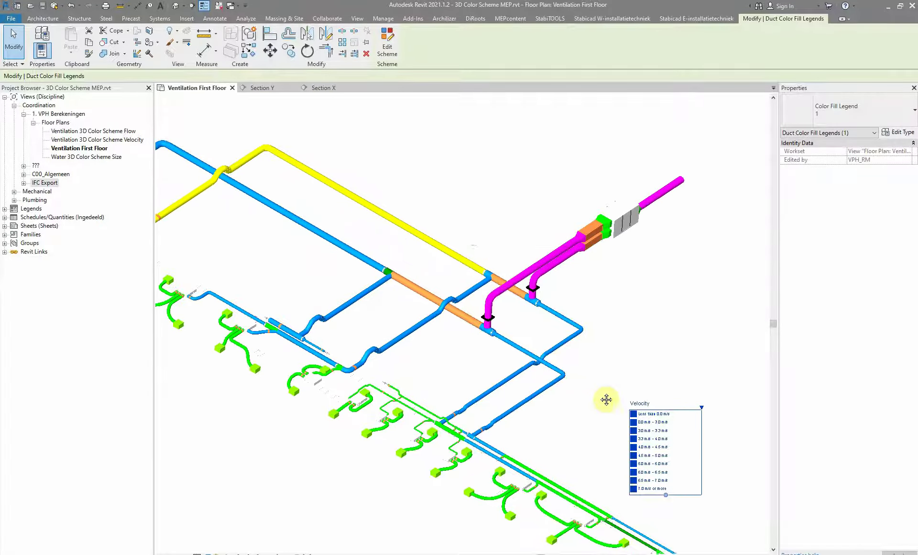
left_click_drag(606, 399, 485, 186)
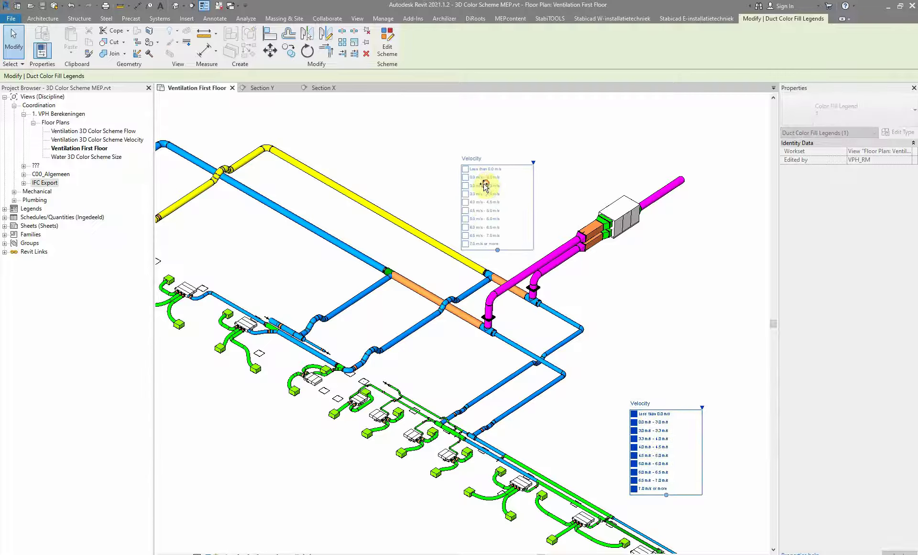
left_click(369, 256)
scroll(405, 180, "up", 5)
middle_click_drag(410, 184, 421, 265)
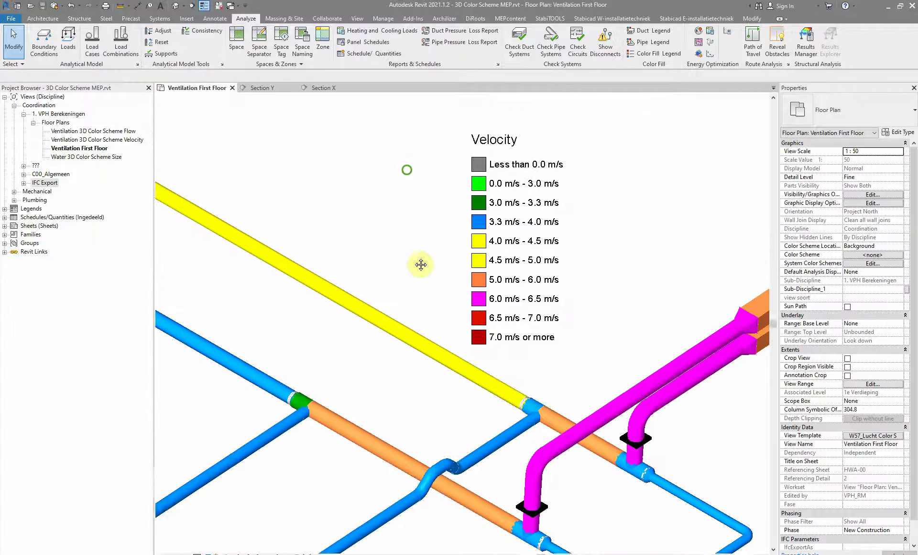
scroll(421, 264, "down", 1)
Set the green branch duct's diameter to 630 and check its new colour
left_click(364, 331)
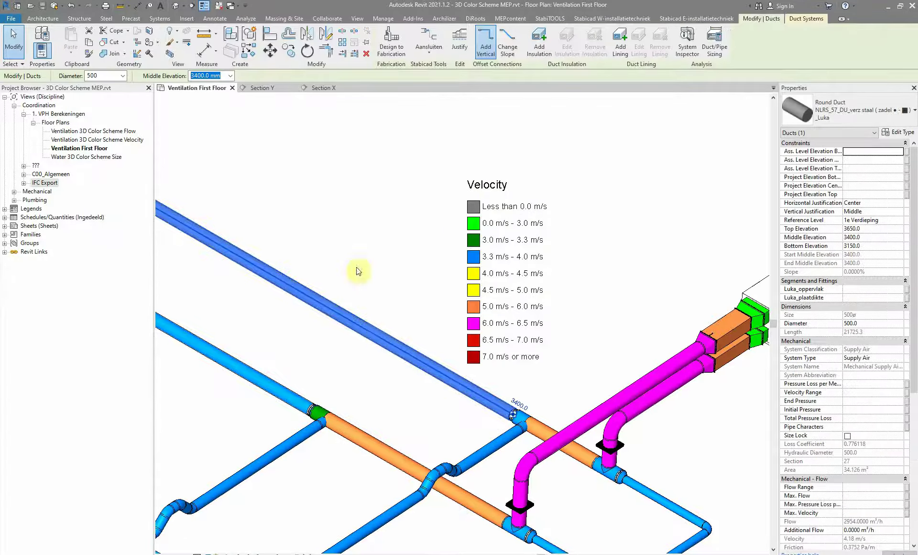
left_click(123, 76)
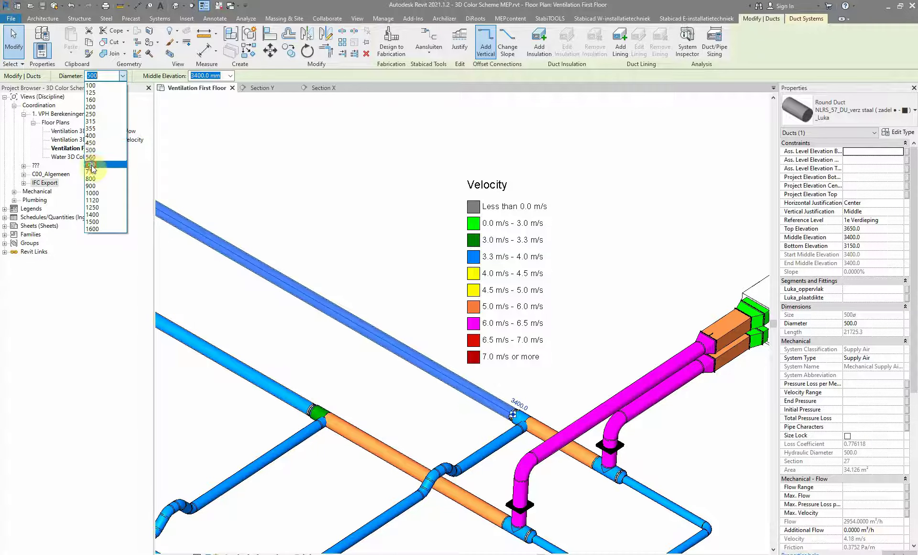
left_click(354, 193)
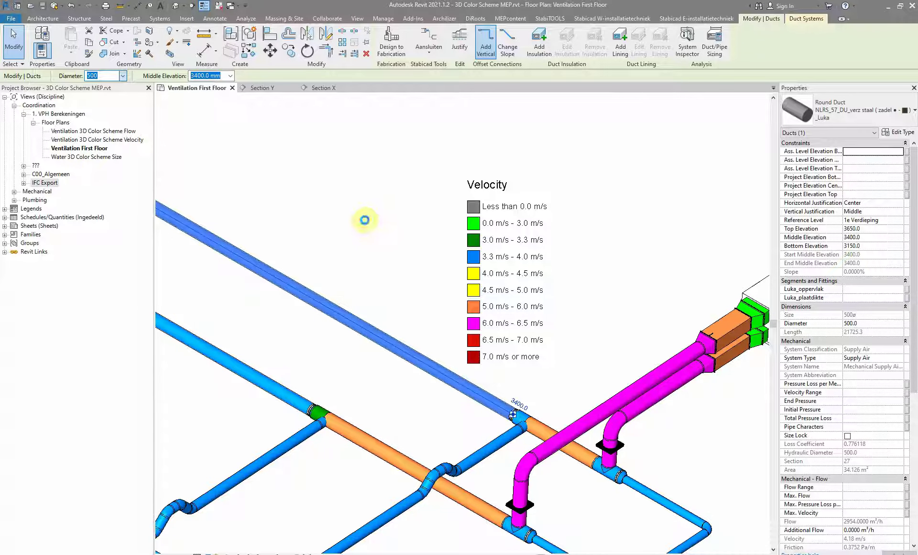
left_click(368, 230)
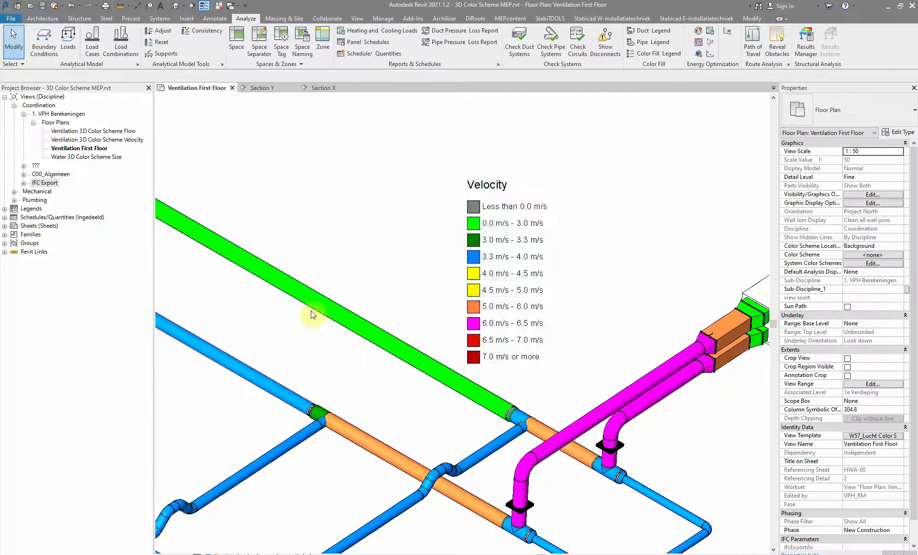
left_click(320, 309)
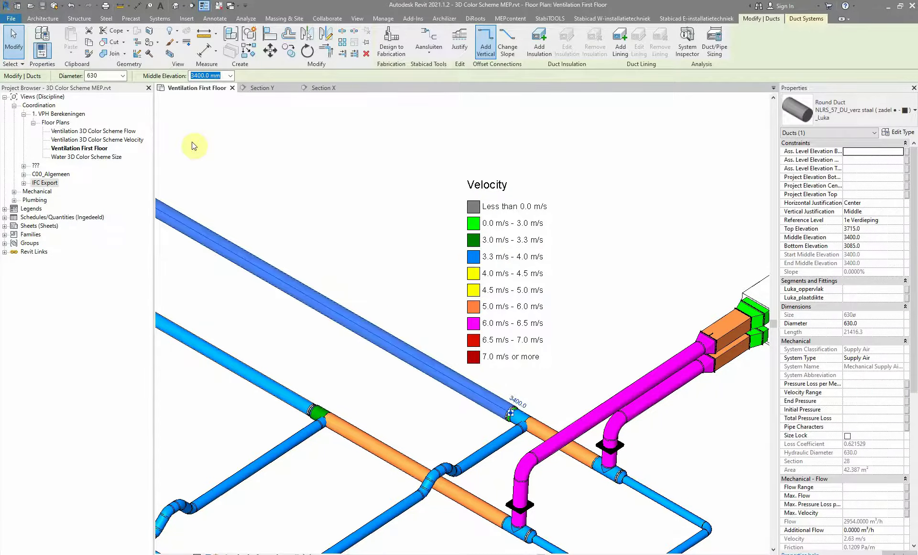
left_click(125, 75)
left_click(96, 151)
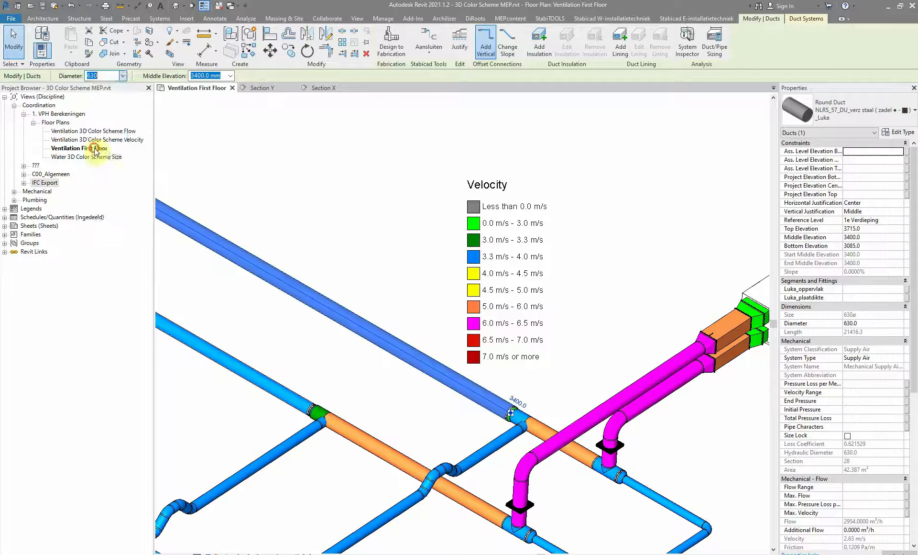
left_click(362, 252)
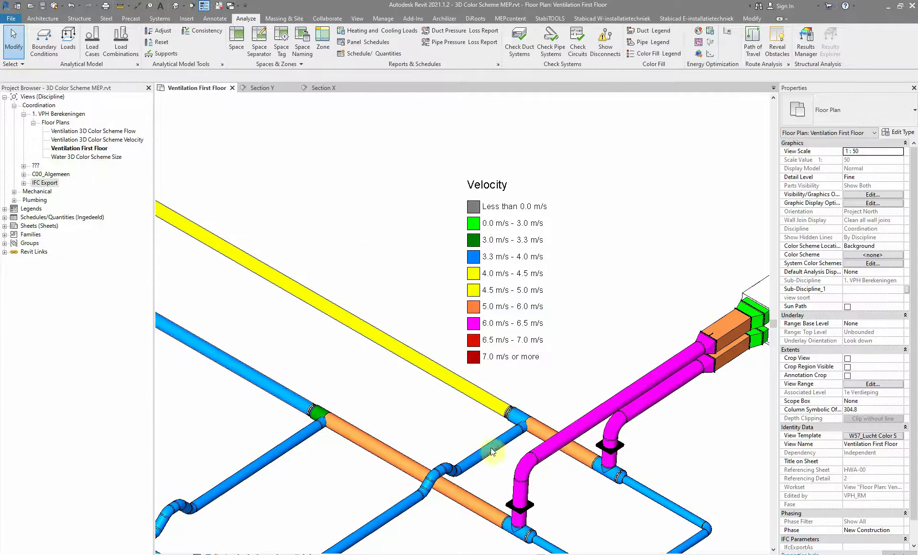
Select the duct bend and run near the riser and review diameters without changing them
middle_click_drag(483, 421, 366, 292)
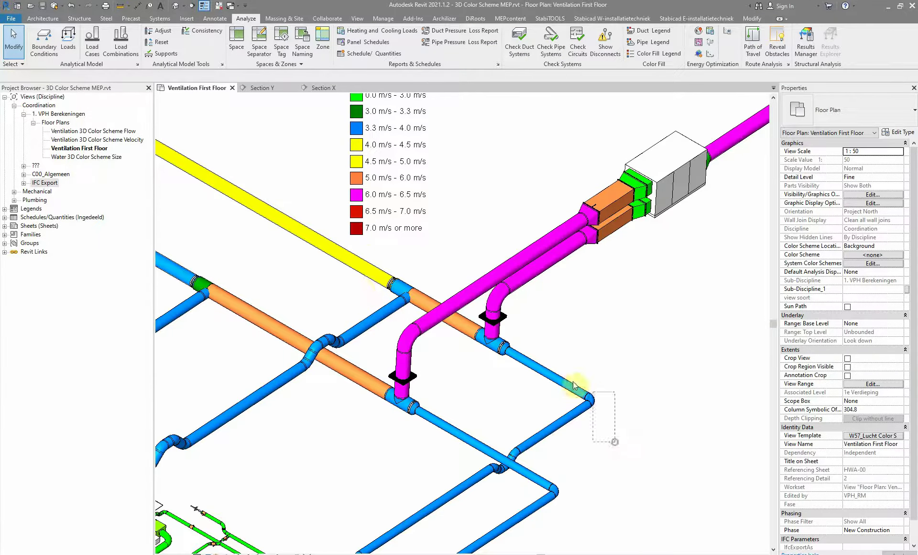
left_click_drag(615, 441, 565, 379)
left_click(141, 75)
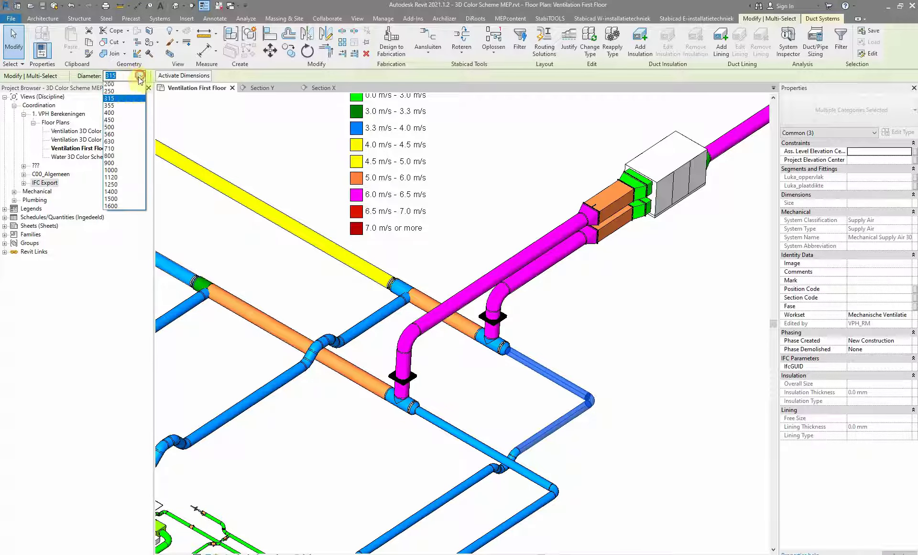
key("Escape")
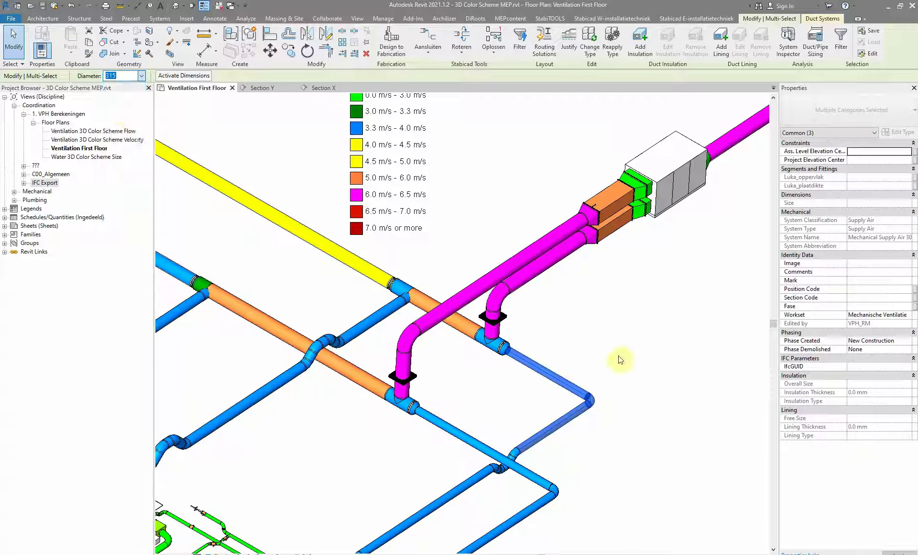
left_click(619, 354)
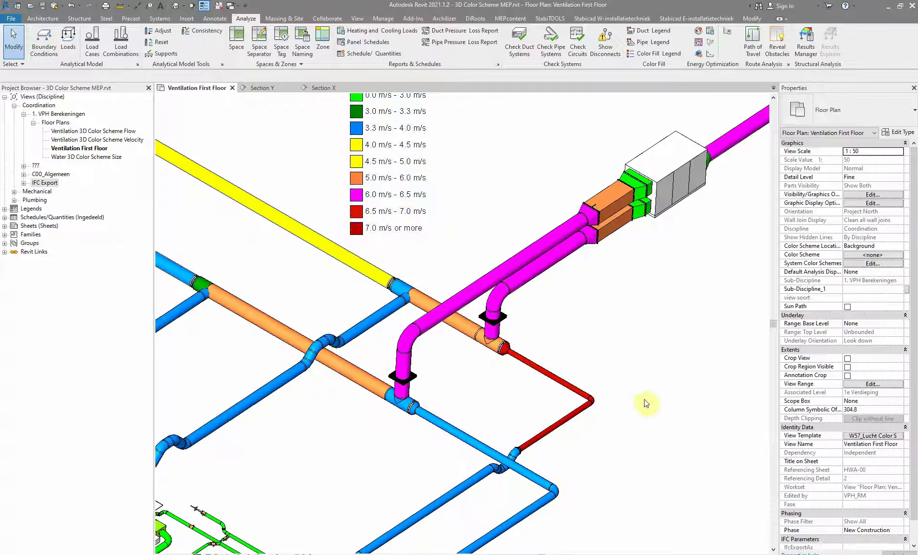
left_click_drag(576, 420, 573, 422)
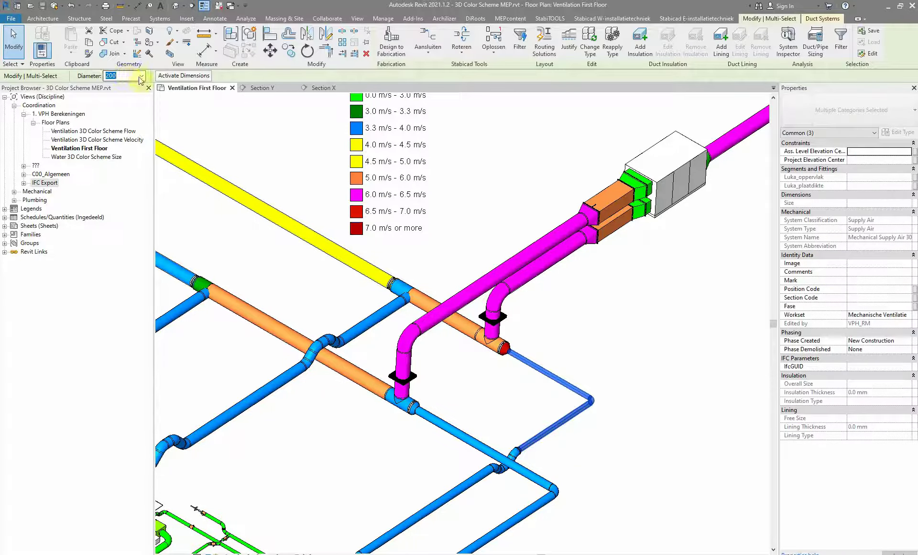
left_click(141, 76)
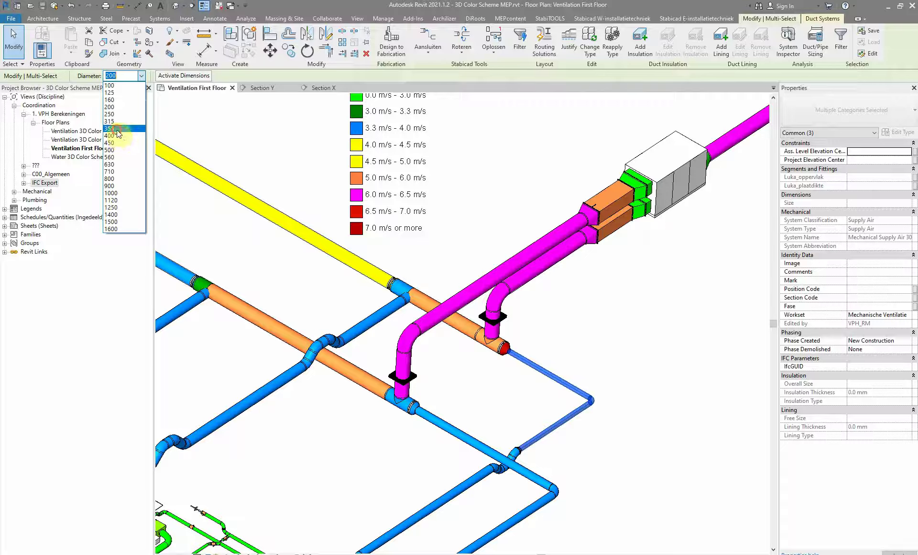
key("Escape")
left_click(634, 379)
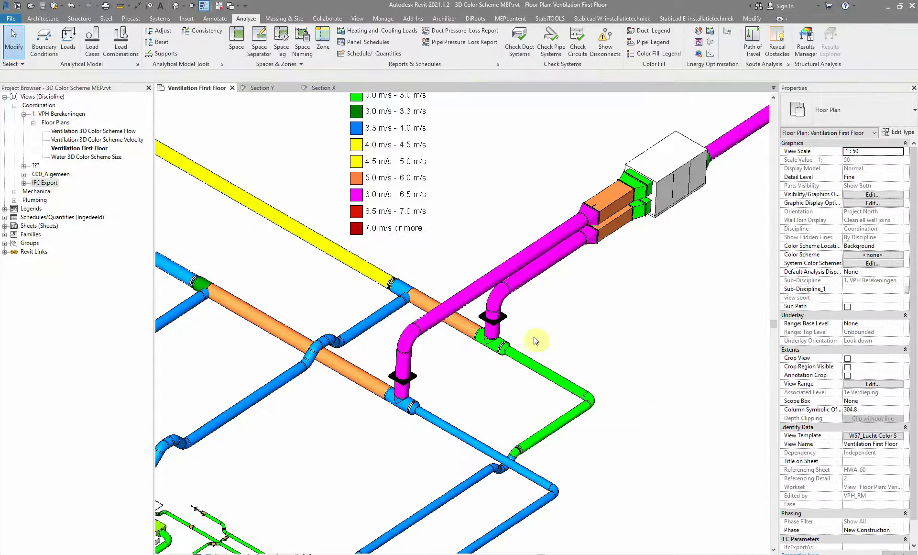
Set the green duct run and its elbow beside the magenta riser to 315 diameter
left_click_drag(631, 380, 578, 431)
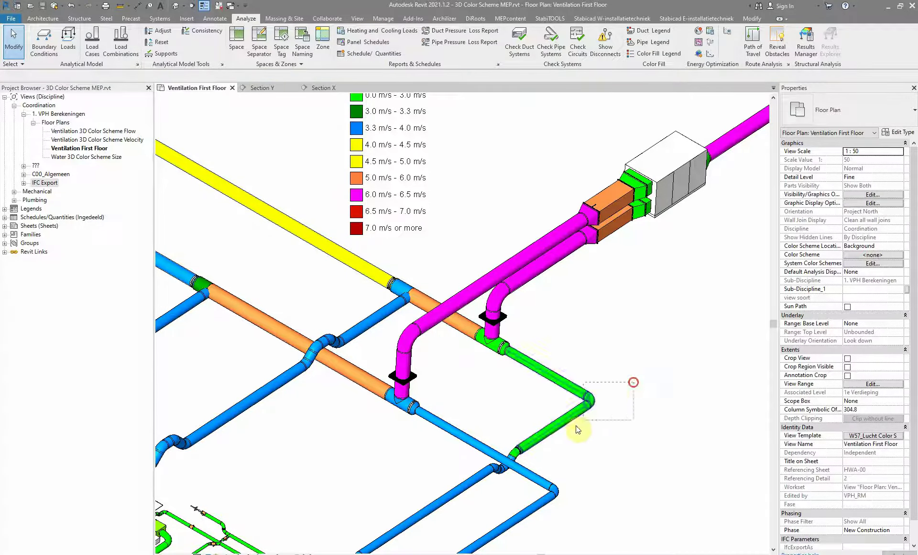
left_click(138, 77)
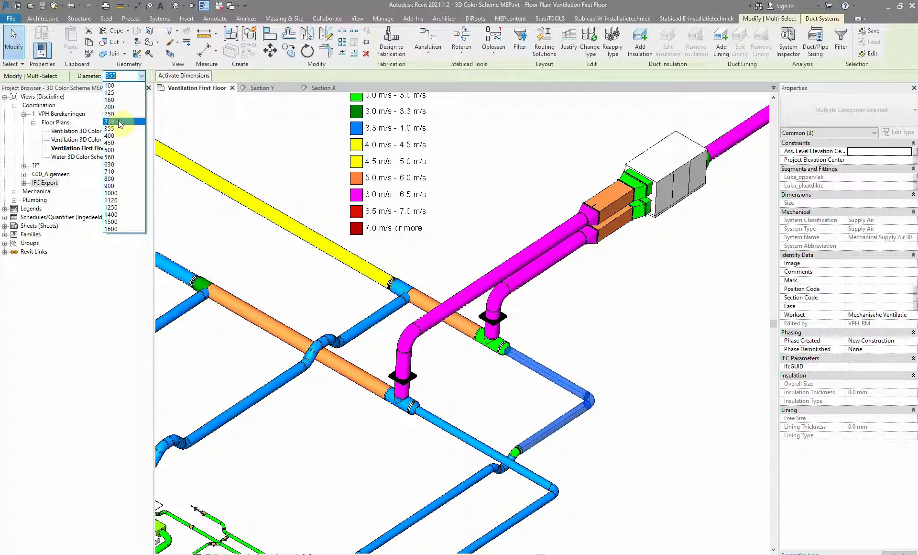
left_click(119, 119)
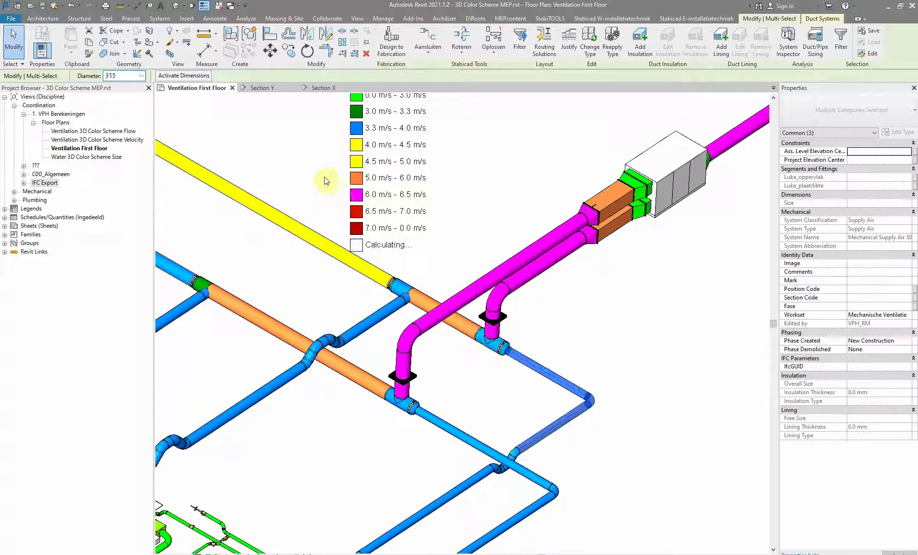
key("Escape")
scroll(324, 173, "down", 2)
Switch the Velocity legend's colour scheme to Duct - Flow through Edit Scheme
scroll(323, 173, "down", 2)
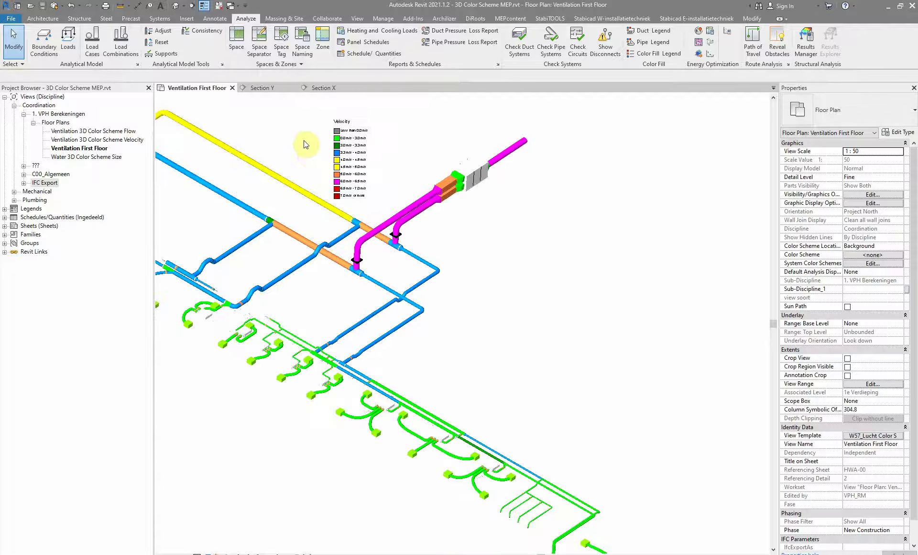
middle_click_drag(304, 139, 410, 213)
scroll(438, 202, "up", 3)
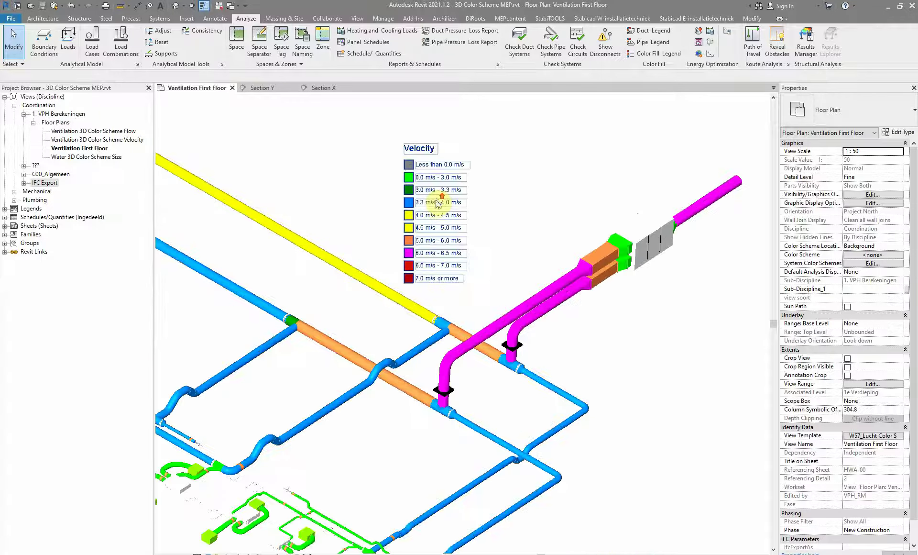
left_click(432, 204)
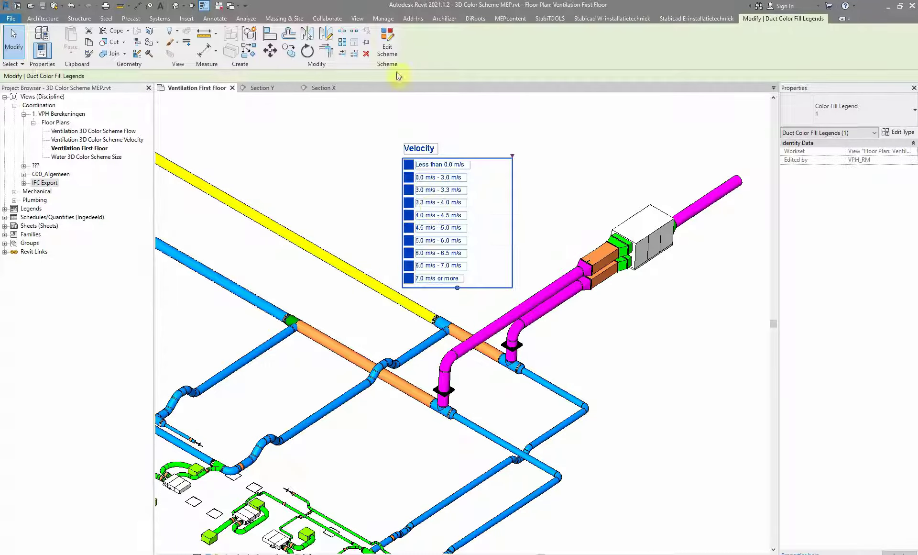
left_click(390, 52)
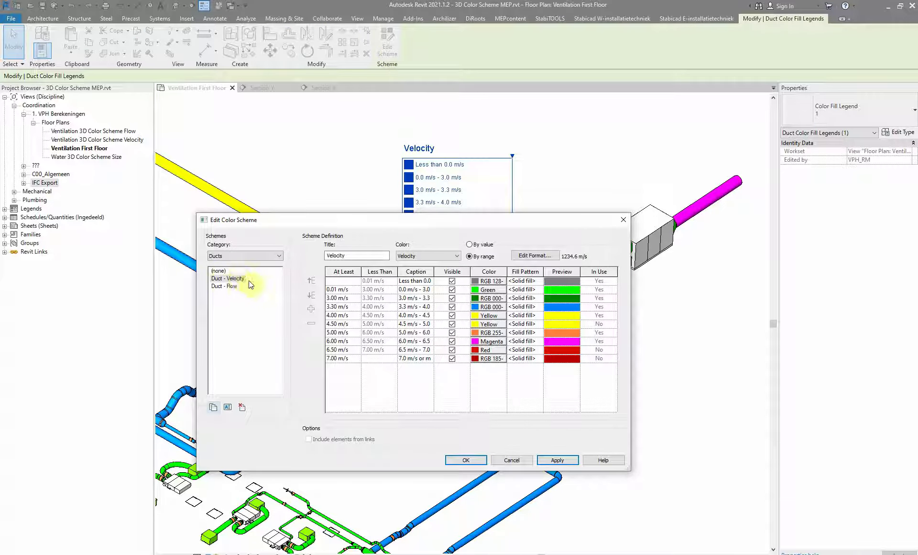
left_click(224, 287)
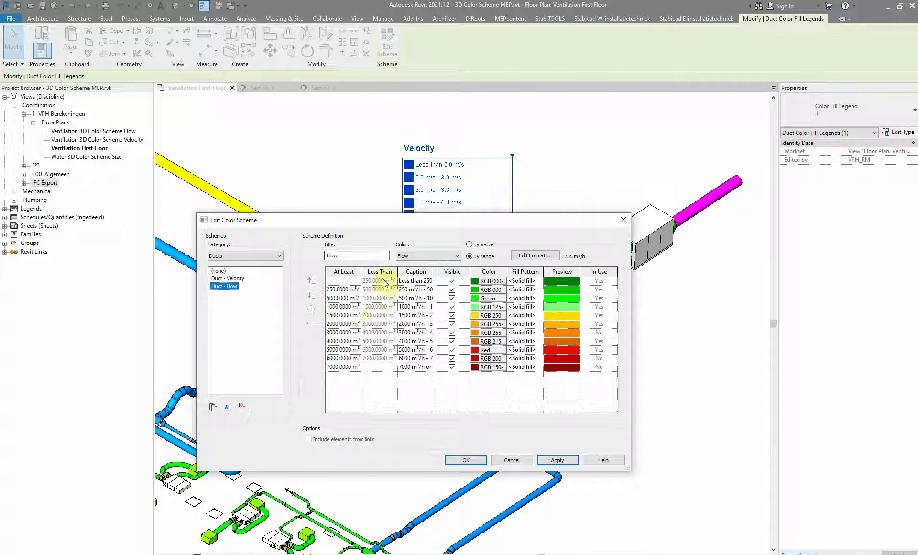
left_click(458, 460)
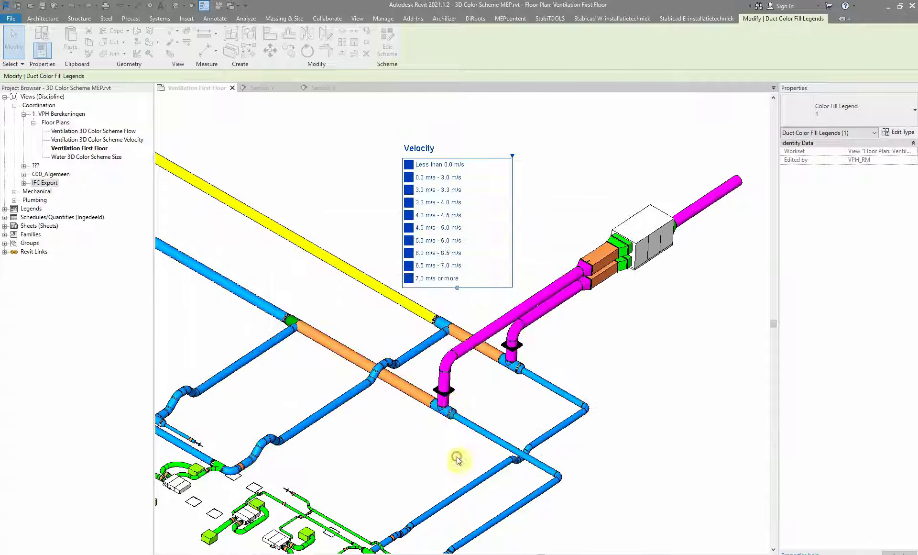
left_click(369, 179)
Drag the Flow legend to the lower right of the ductwork
scroll(368, 179, "down", 1)
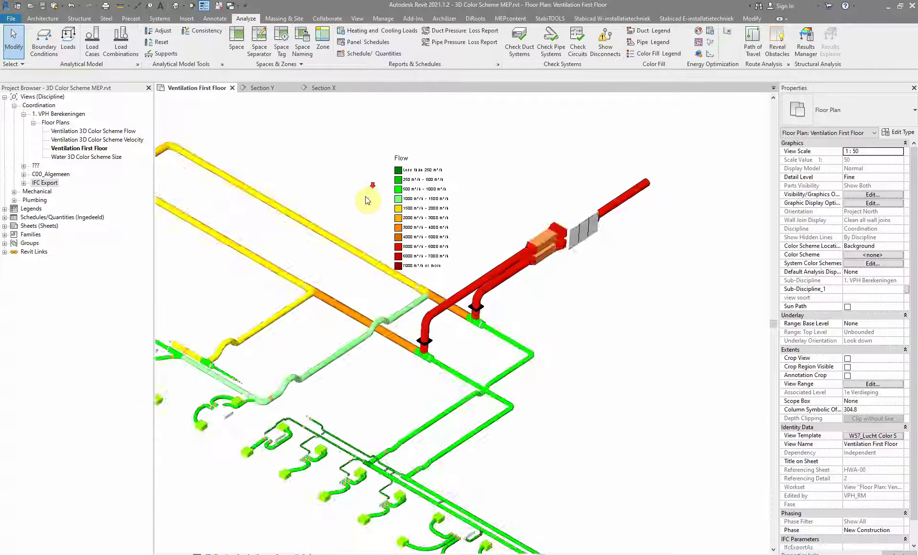
scroll(369, 180, "down", 1)
left_click(409, 172)
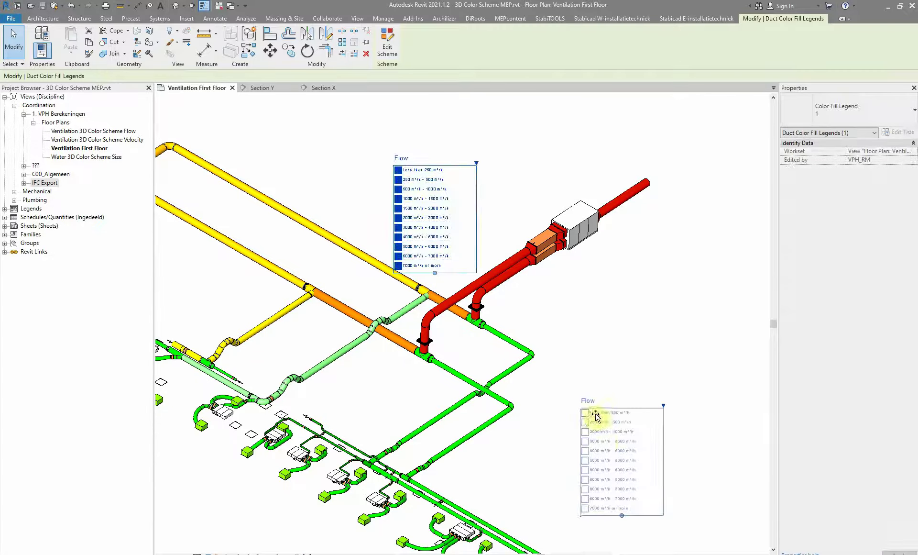
left_click_drag(413, 180, 594, 423)
left_click(601, 355)
Pan and zoom to check the layout, then open the Ventilation 3D Color Scheme Velocity view
mouse_move(559, 328)
middle_mouse_down()
mouse_move(536, 236)
mouse_move(496, 283)
mouse_move(554, 328)
mouse_move(650, 379)
middle_mouse_up()
scroll(479, 278, "down", 1)
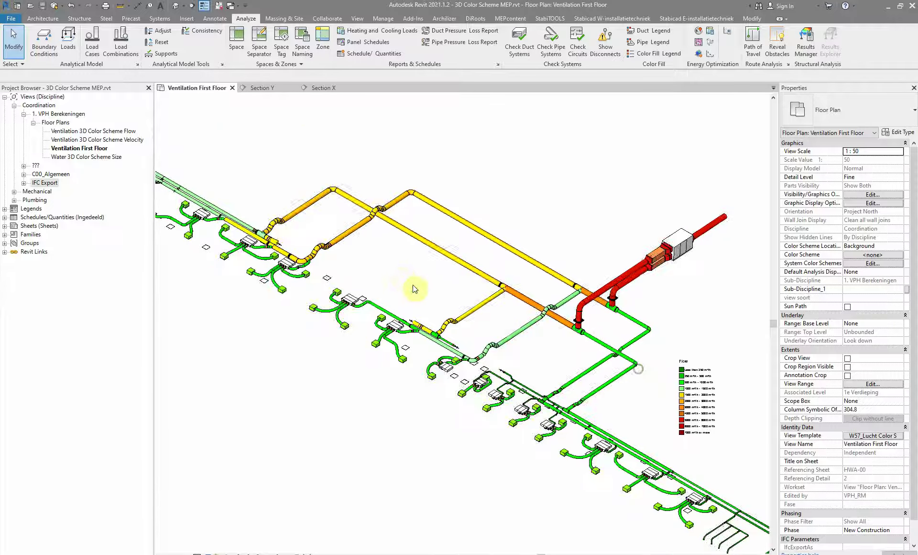
middle_click_drag(402, 280, 472, 315)
scroll(492, 320, "down", 1)
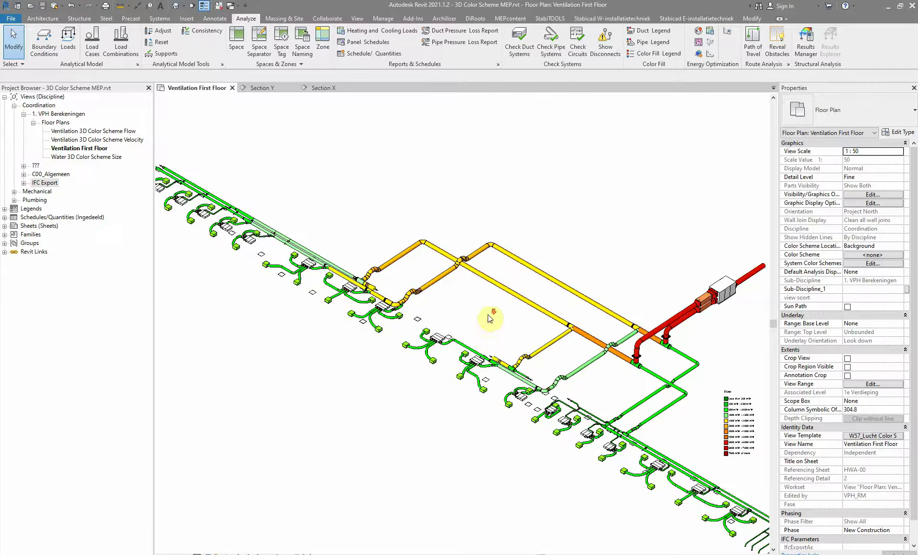
mouse_move(679, 373)
middle_mouse_down()
mouse_move(566, 304)
mouse_move(537, 346)
middle_mouse_up()
scroll(537, 348, "up", 5)
scroll(574, 335, "up", 2)
scroll(612, 335, "up", 1)
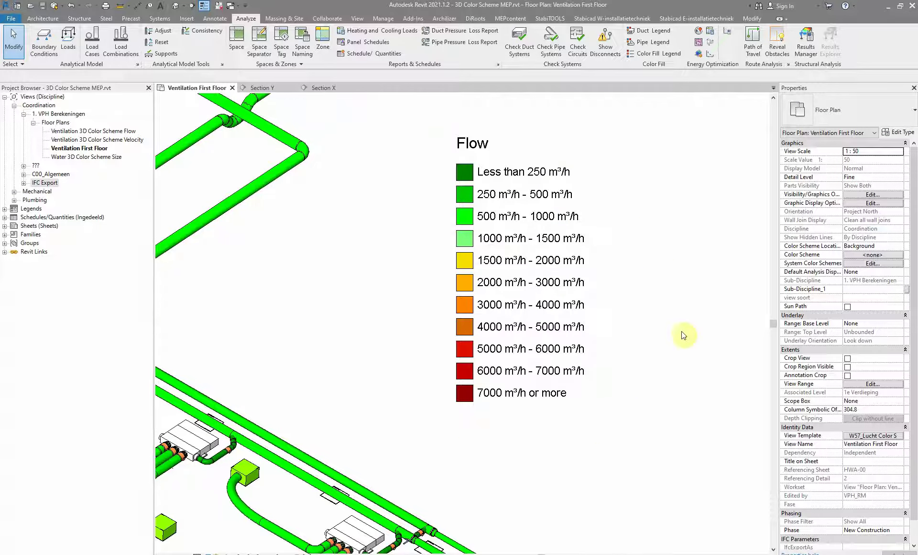
scroll(389, 188, "down", 3)
scroll(383, 180, "down", 1)
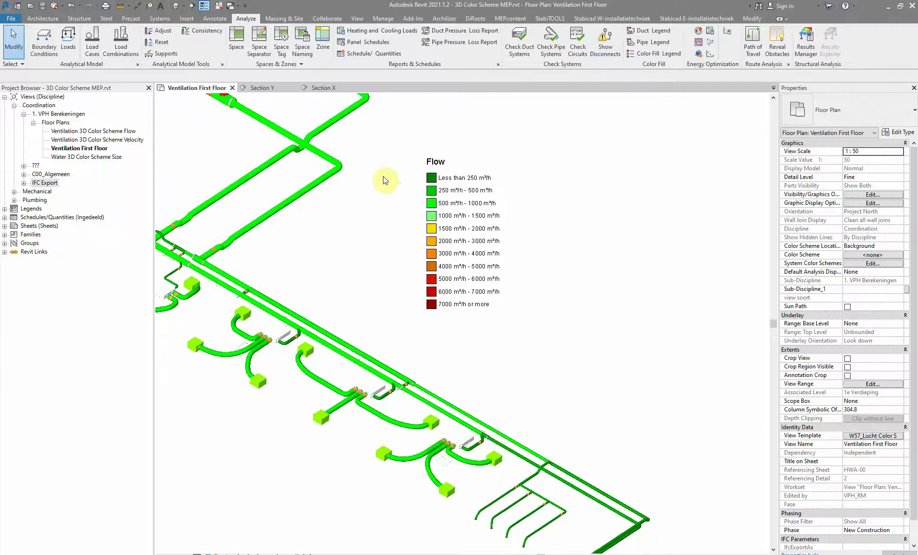
middle_click_drag(383, 181, 554, 243)
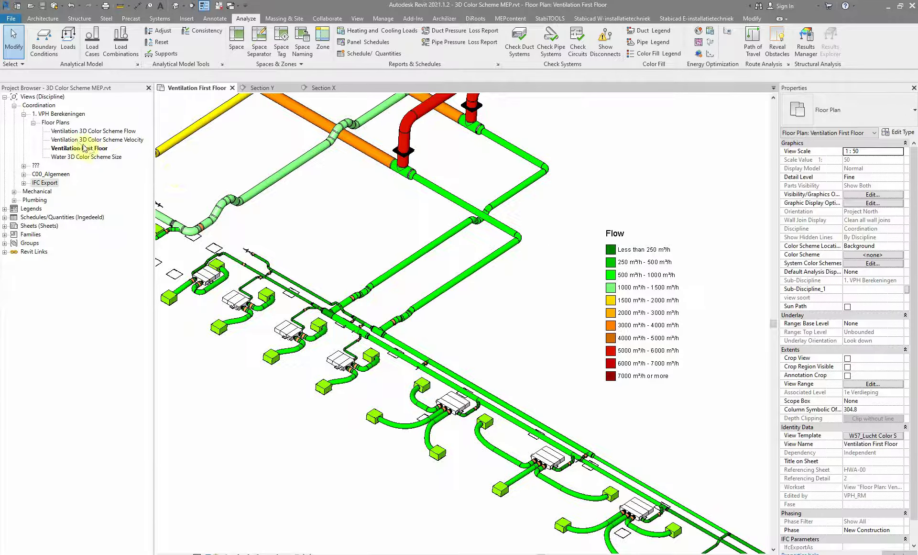
double_click(127, 143)
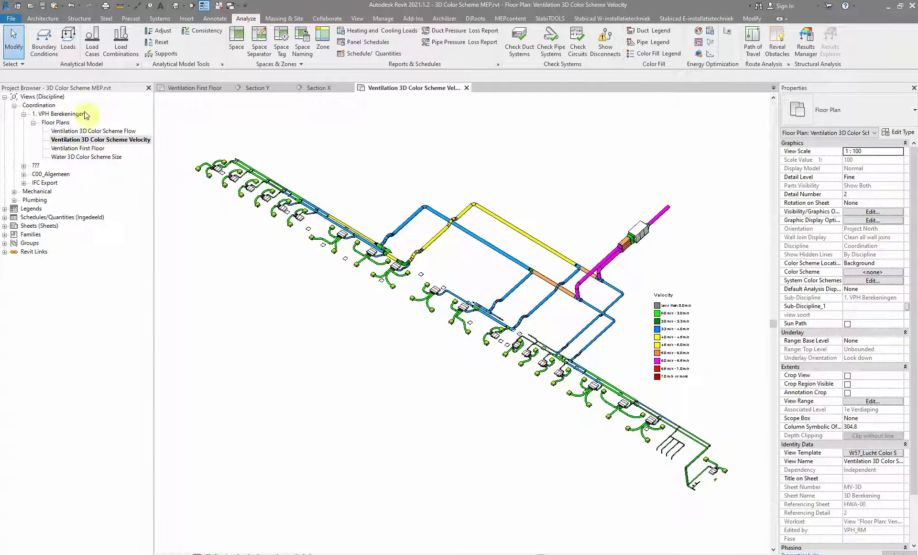
Duplicate the Ventilation 3D Color Scheme Velocity view with detailing
double_click(70, 131)
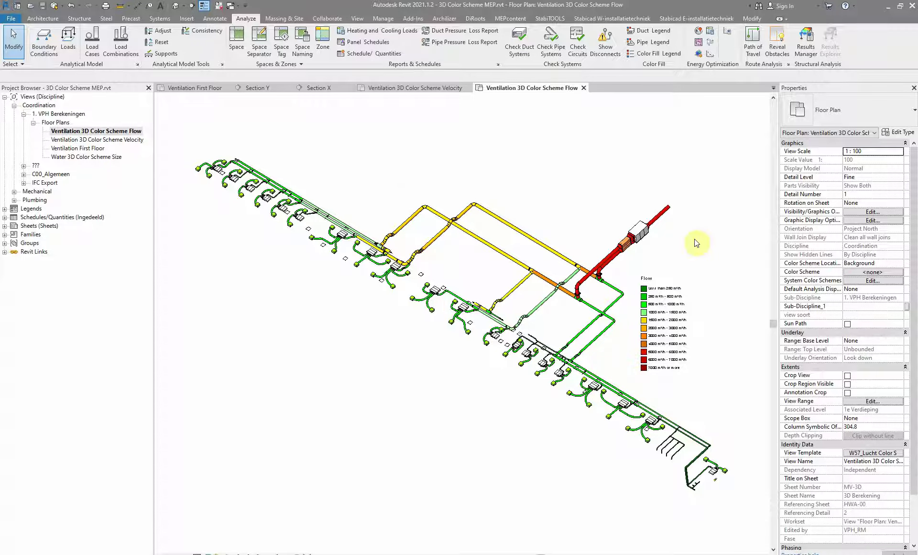
middle_click_drag(680, 236, 621, 211)
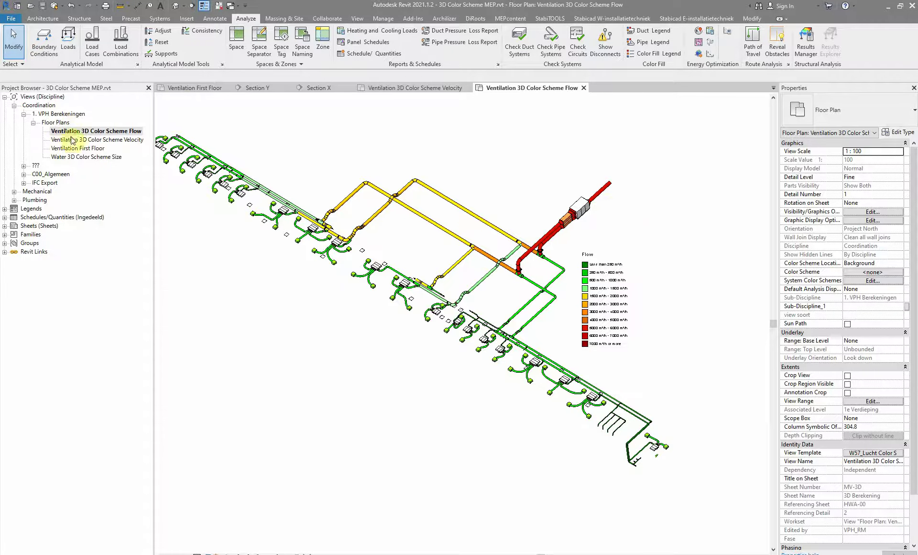
left_click(86, 140)
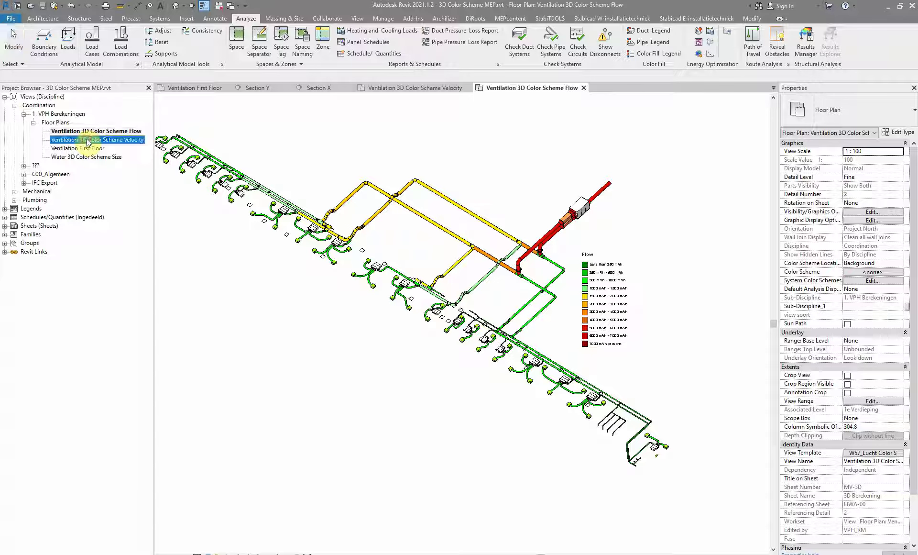
right_click(87, 141)
mouse_move(122, 229)
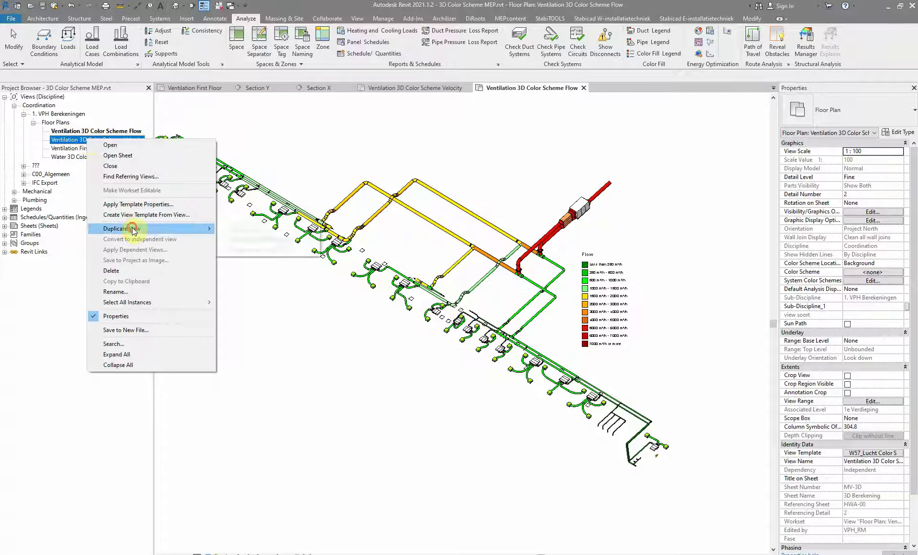
left_click(271, 244)
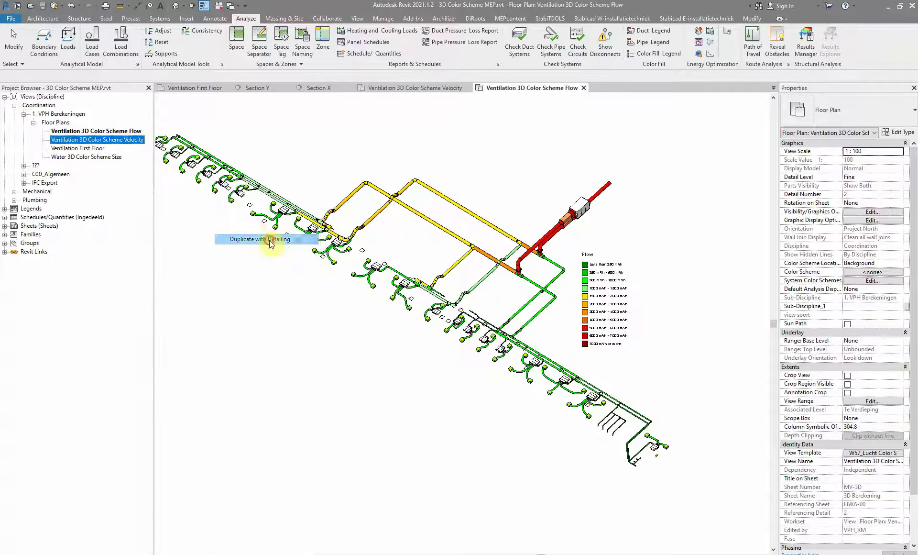
Make a first rename attempt on the copied view and dismiss the duplicate-name warning
right_click(77, 149)
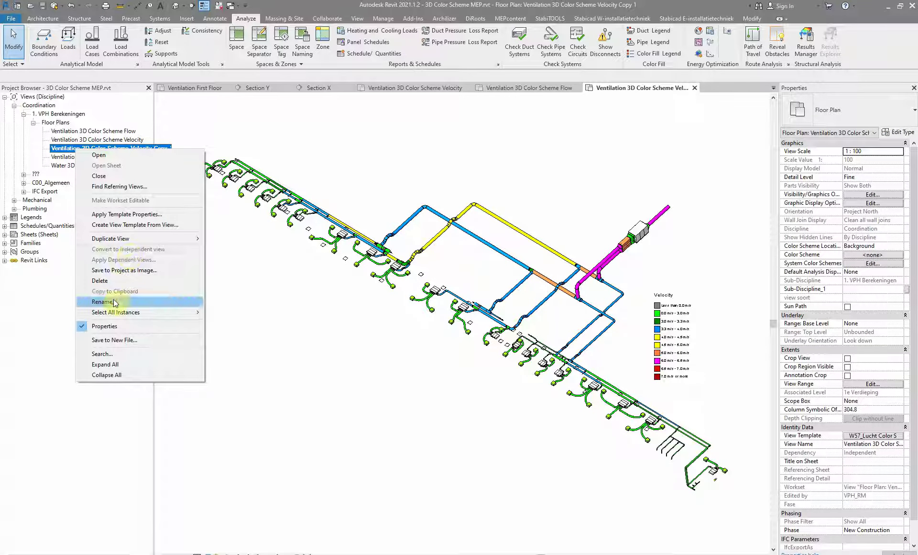
left_click(112, 301)
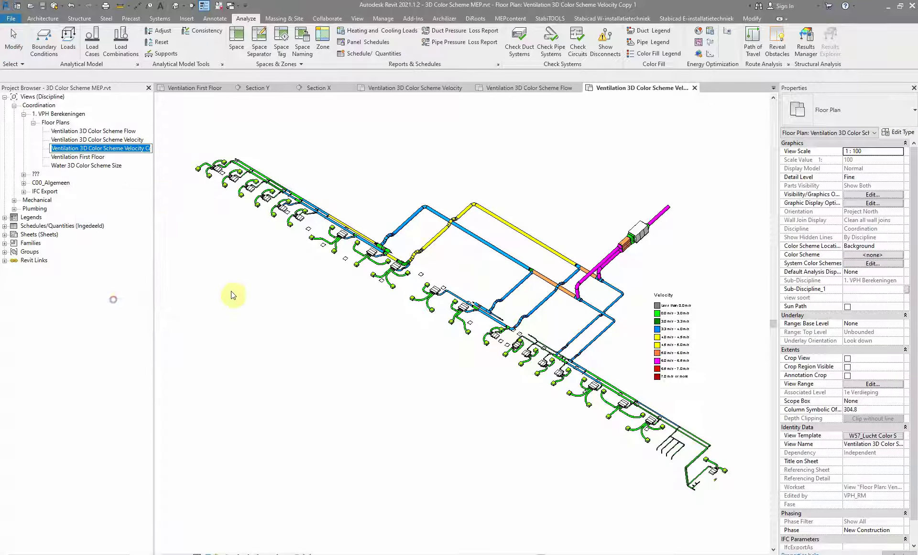
left_click(73, 149)
type("V")
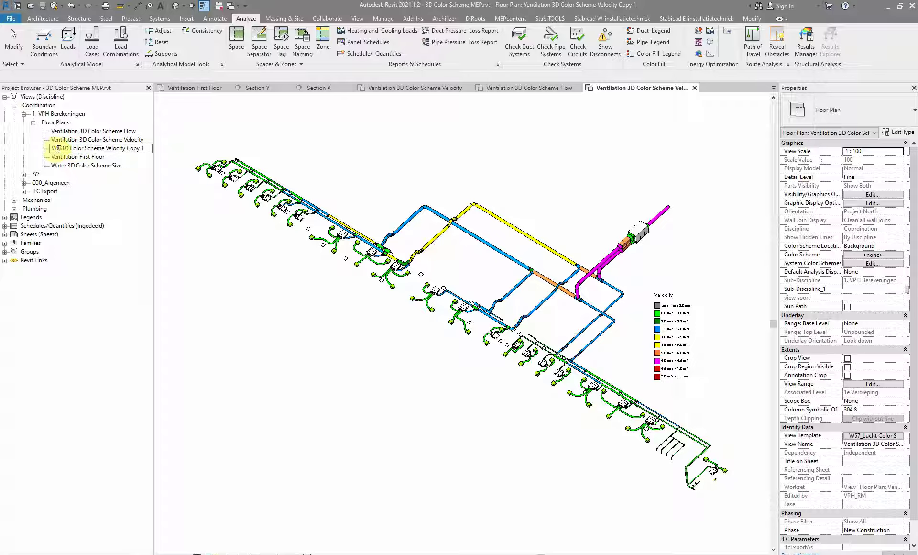
type("ter")
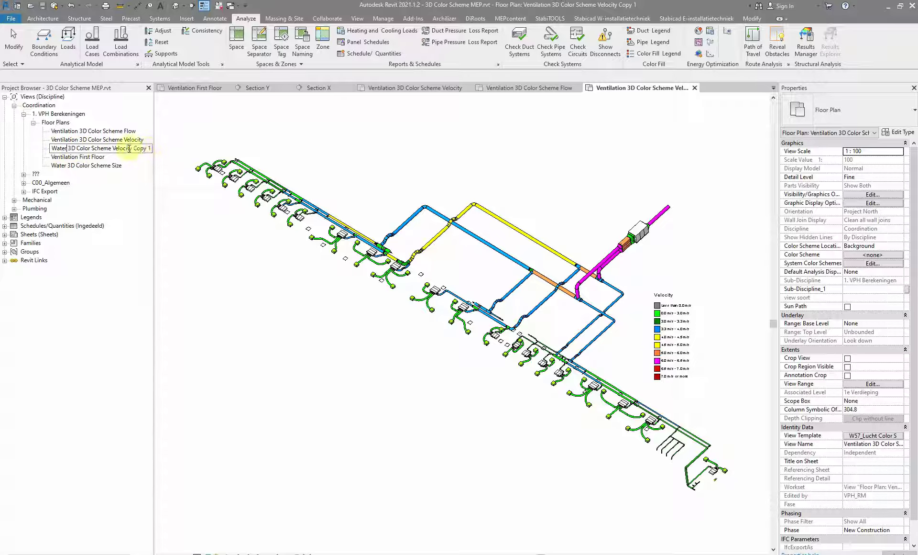
left_click_drag(161, 148, 182, 147)
type("Siz")
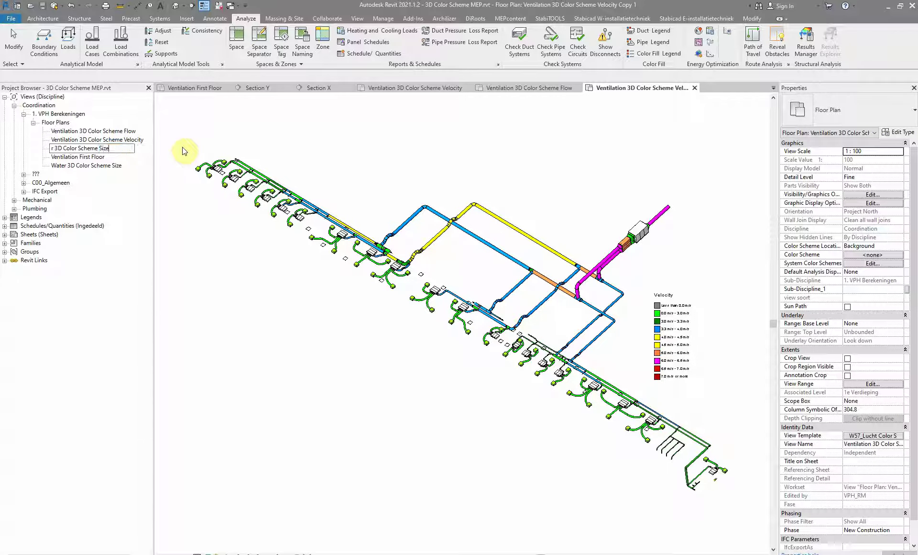
key("Return")
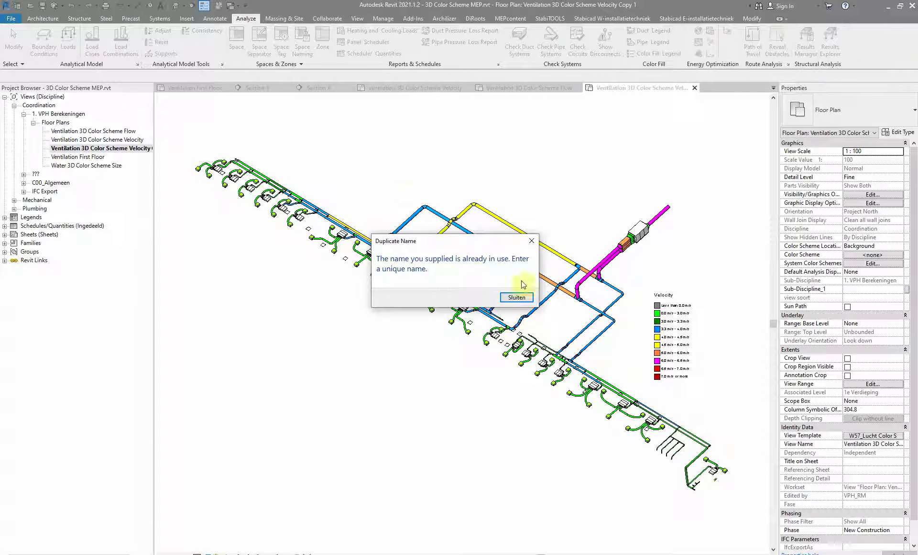
left_click(516, 297)
Rename the copied view, replacing words toward 'Water 3D Color Scheme Size 2'
right_click(128, 148)
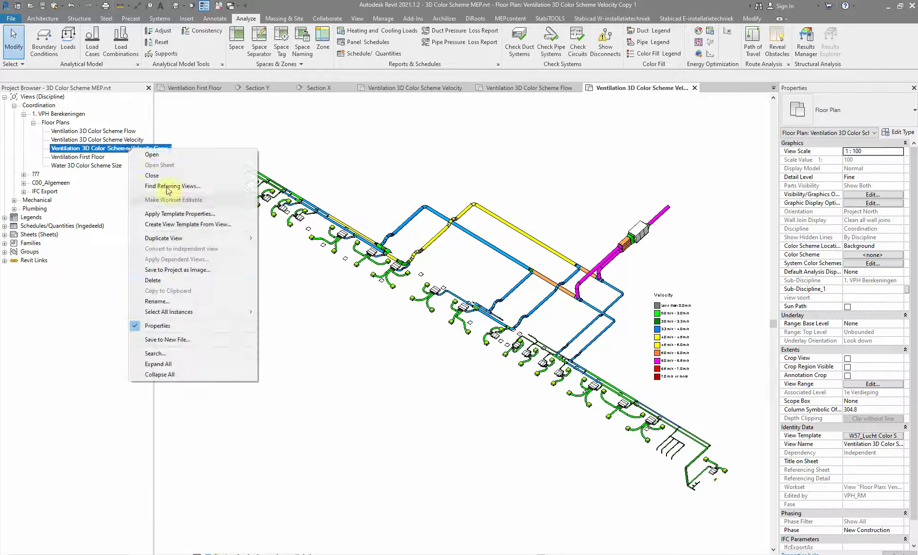
left_click(158, 301)
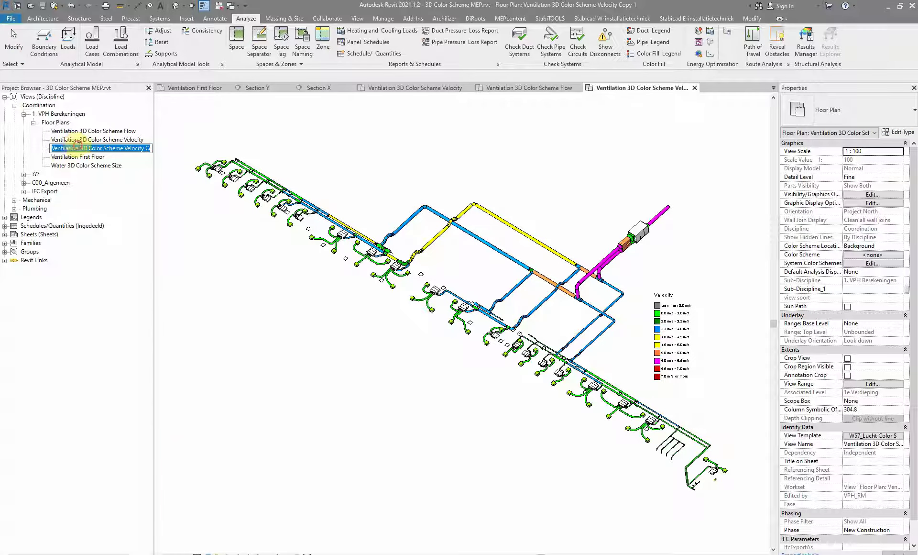
double_click(62, 148)
type("Water")
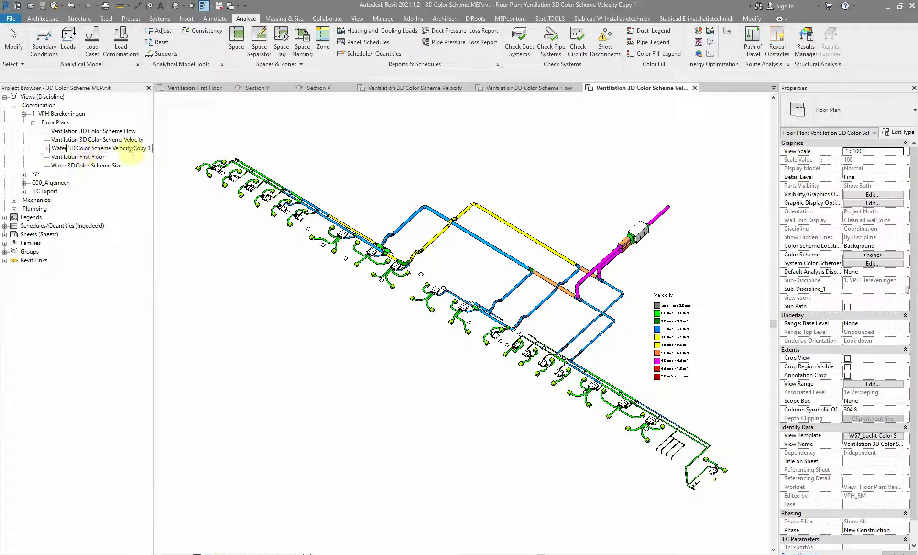
left_click_drag(135, 148, 170, 149)
type("S")
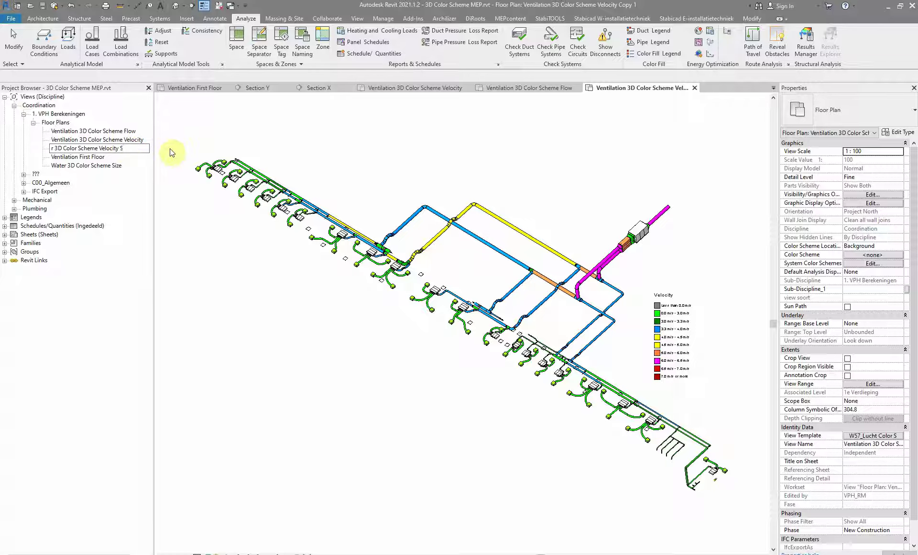
type("ize 2")
key("Return")
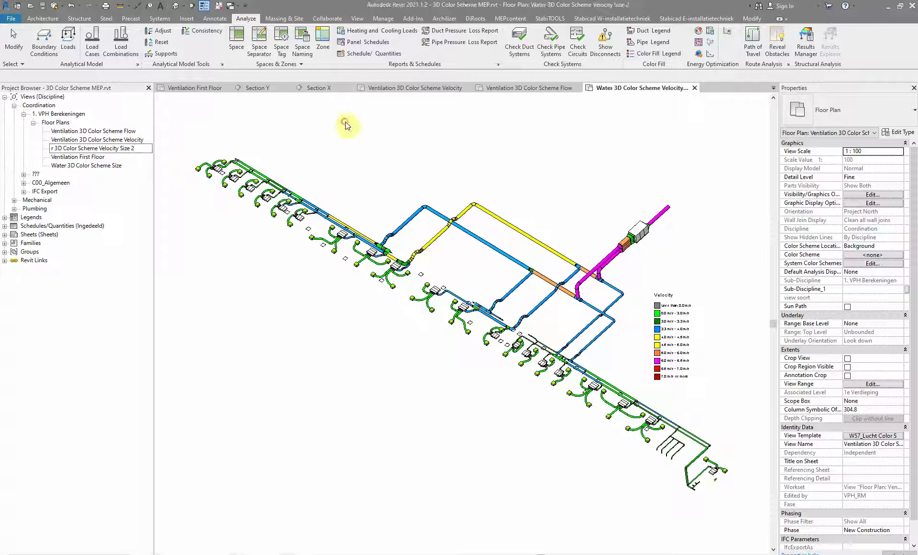
Remove the leftover text so the name reads 'Water 3D Color Scheme Size 2'
middle_click_drag(635, 221, 587, 210)
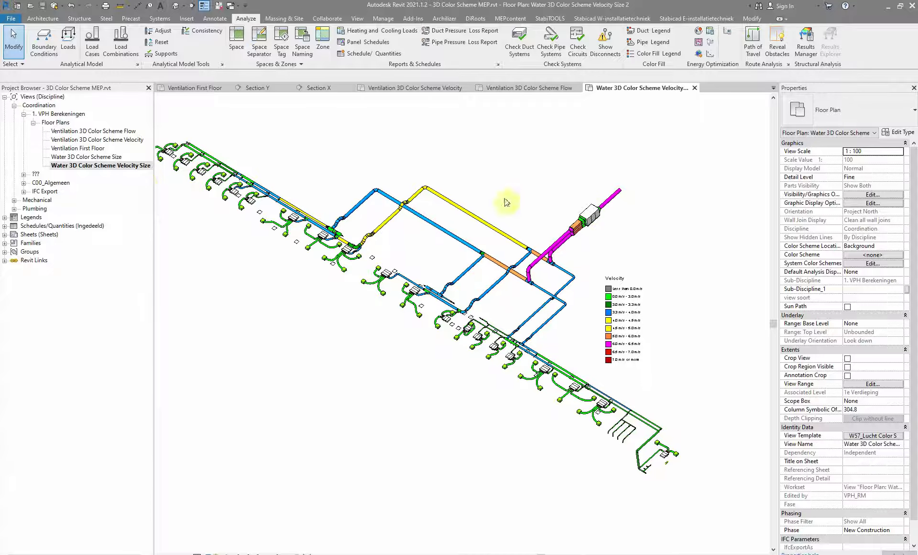
right_click(126, 166)
left_click(148, 319)
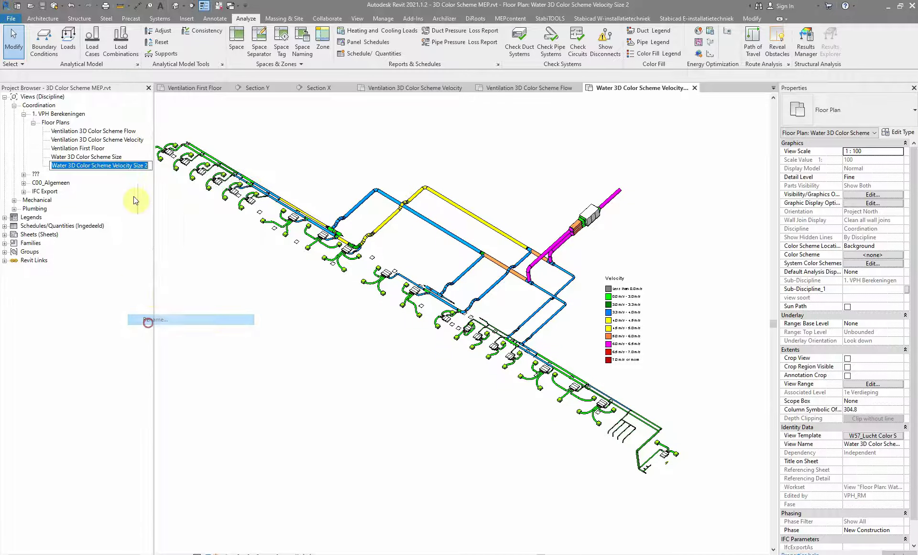
left_click_drag(132, 165, 117, 168)
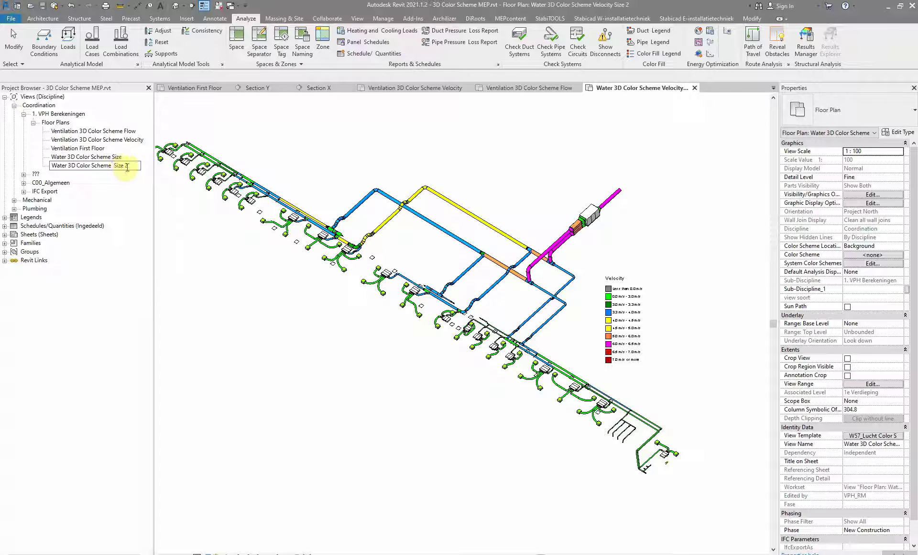
key("Return")
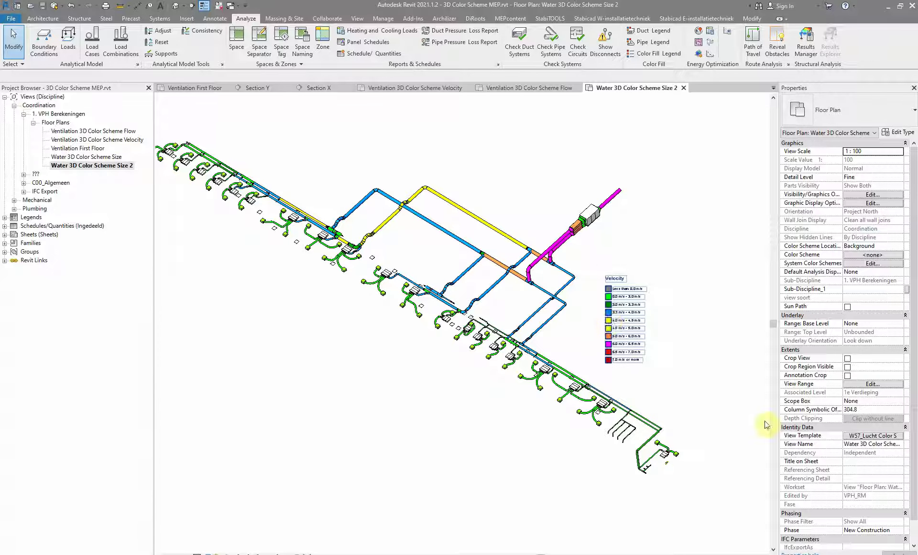
Assign the W53_Leidingen_Water 3D view template to this view
left_click(861, 435)
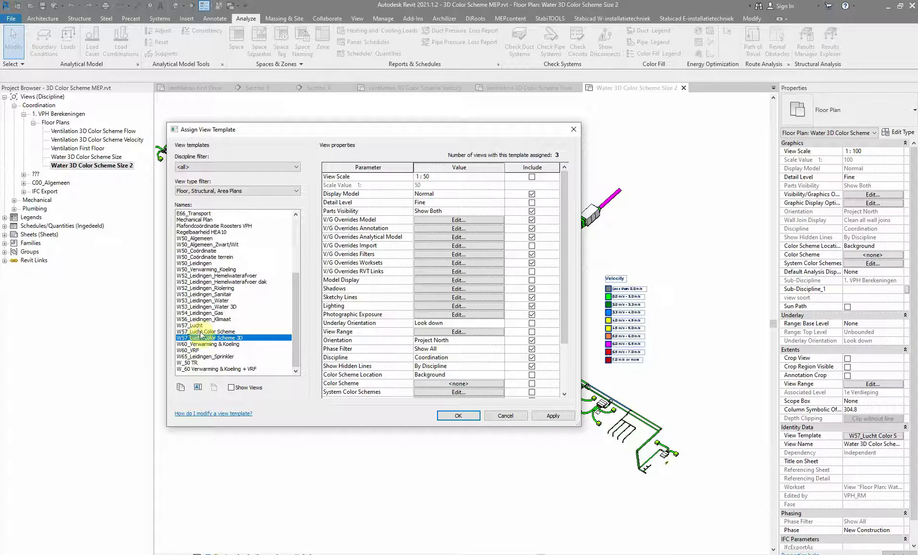
left_click(210, 307)
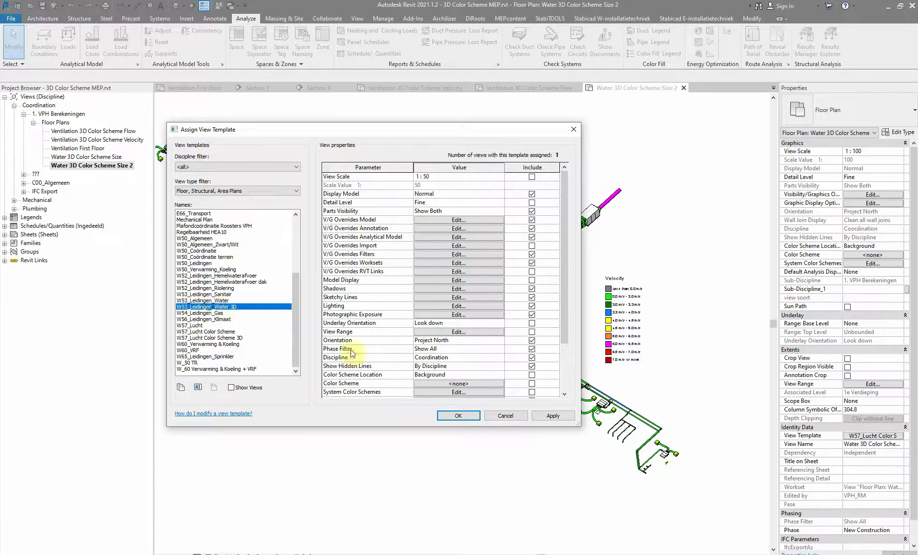
left_click(447, 416)
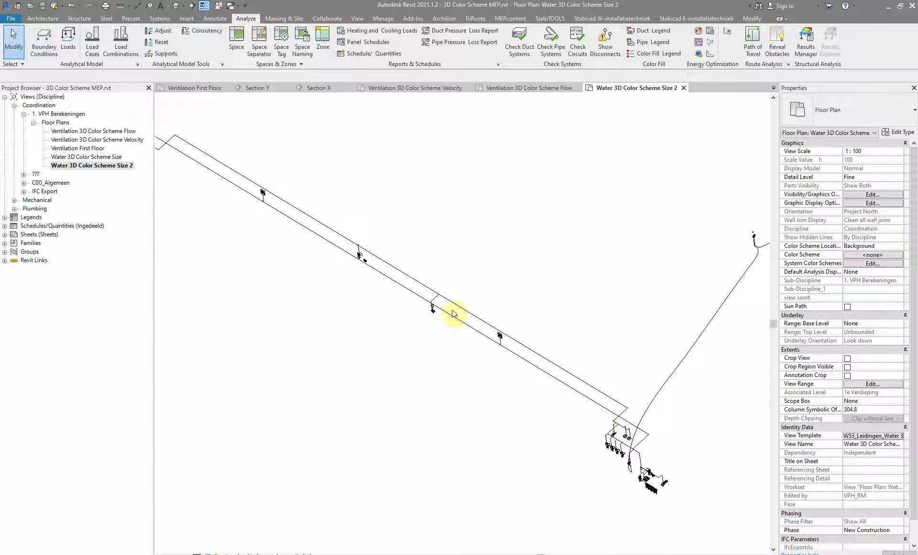
Turn on Crop Region Visible and select the crop region boundary
middle_click_drag(501, 329, 462, 288)
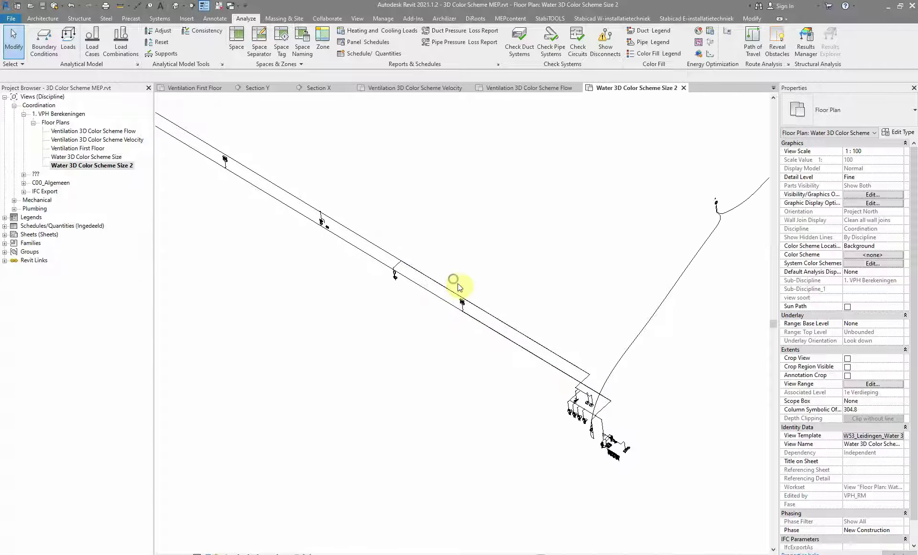
left_click(847, 368)
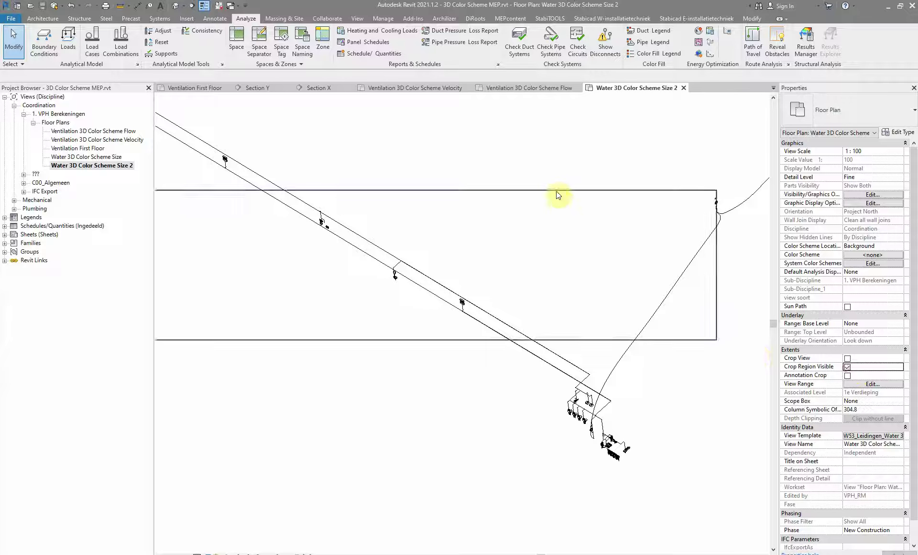
left_click(555, 190)
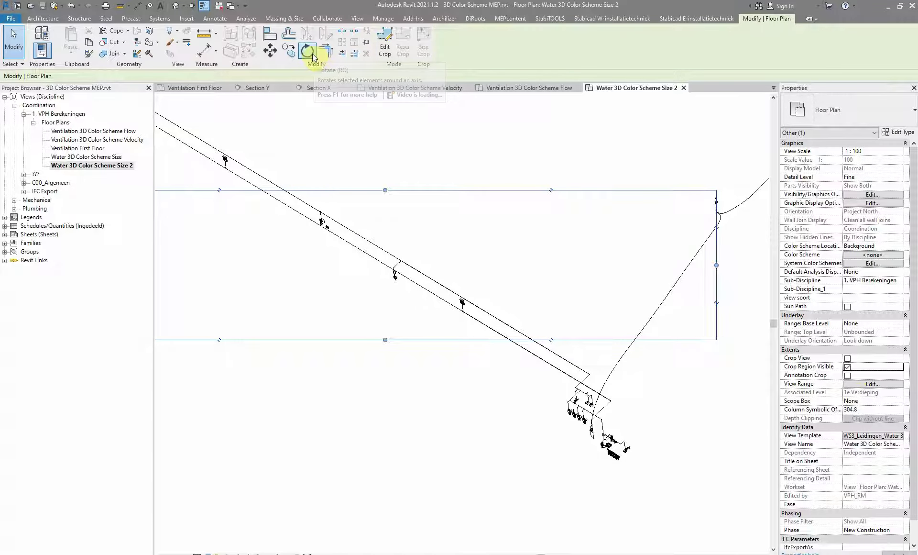
scroll(656, 399, "up", 3)
scroll(641, 334, "up", 2)
scroll(617, 254, "down", 2)
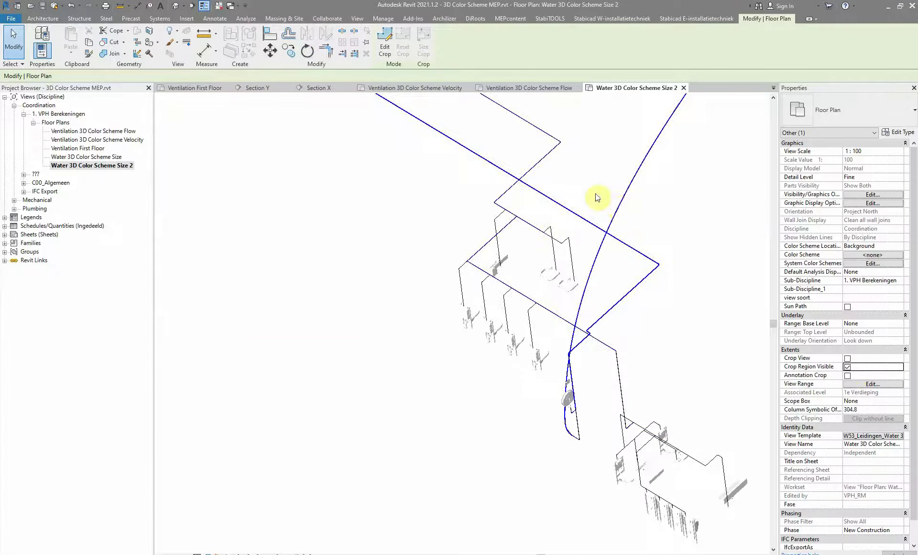
scroll(492, 365, "up", 3)
scroll(493, 365, "up", 1)
scroll(468, 287, "down", 3)
scroll(467, 287, "up", 2)
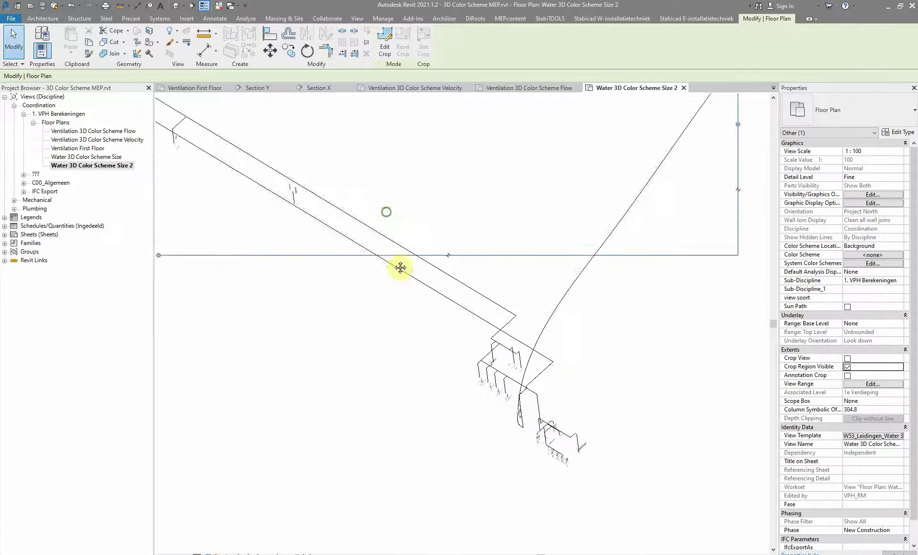
scroll(399, 266, "up", 1)
Rotate the crop region by 5° and deselect it
left_click(306, 59)
left_click(374, 182)
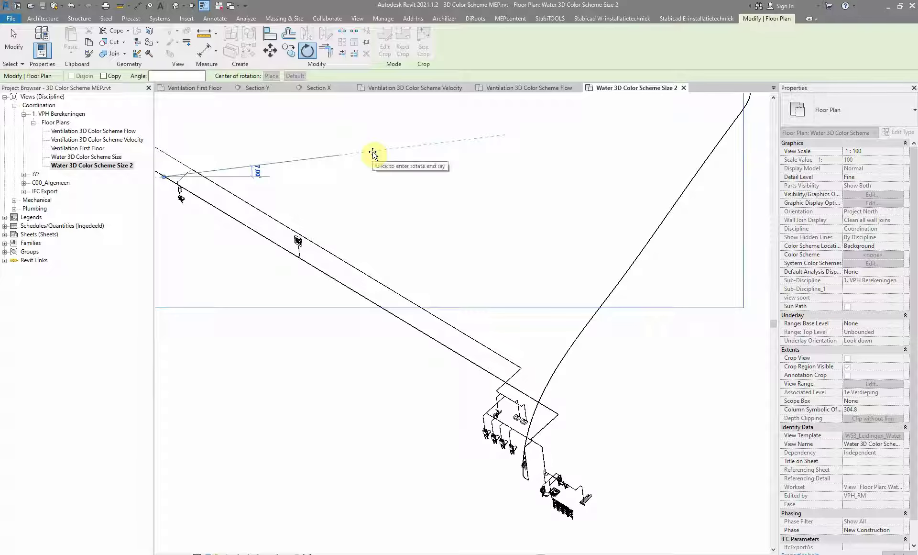
type("5")
key("Return")
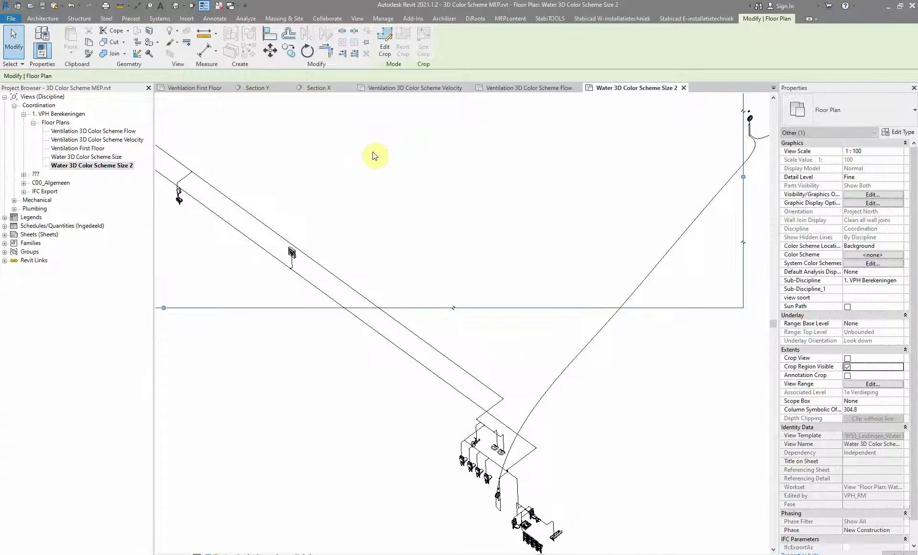
middle_click_drag(469, 357, 463, 335)
scroll(416, 246, "down", 2)
left_click(507, 273)
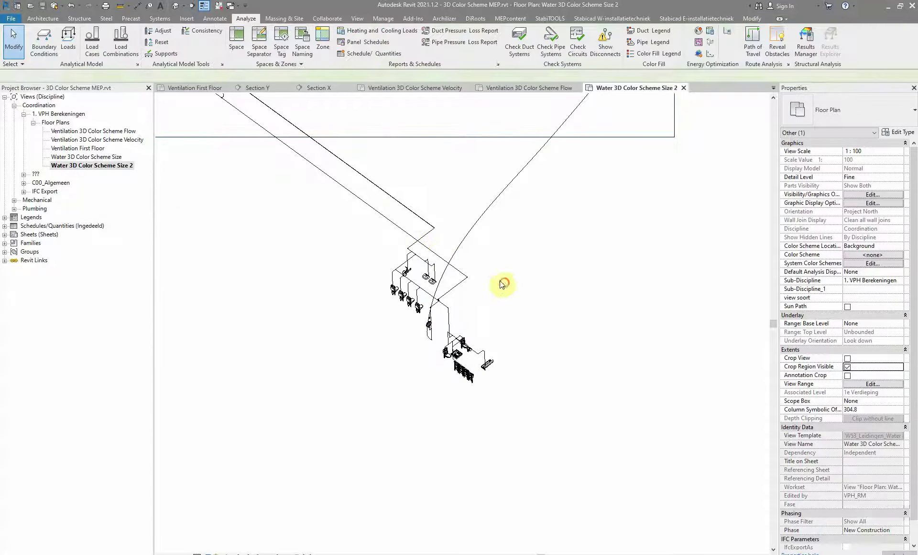
scroll(421, 262, "up", 2)
scroll(435, 241, "up", 2)
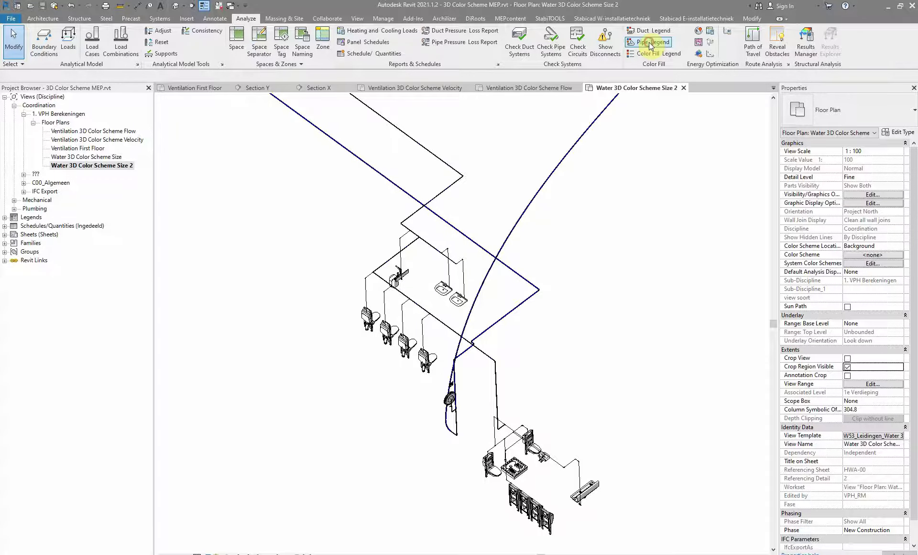
Place a pipe legend at the left of the view using the Pipe Size colour scheme
left_click(627, 46)
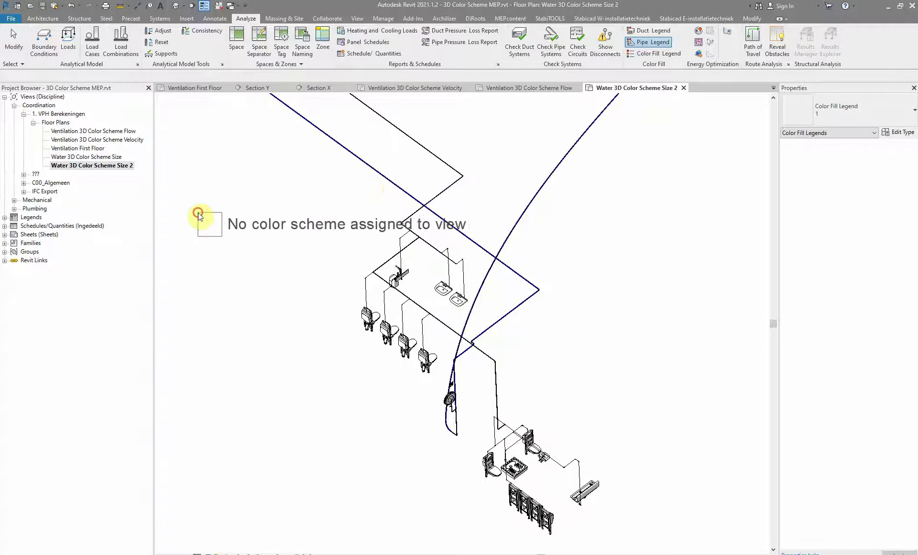
left_click(197, 213)
left_click(463, 305)
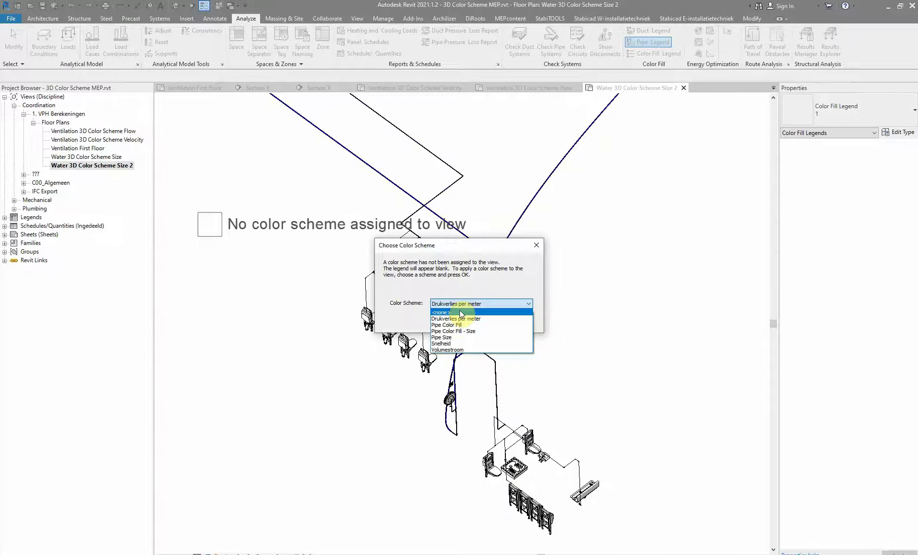
left_click(448, 342)
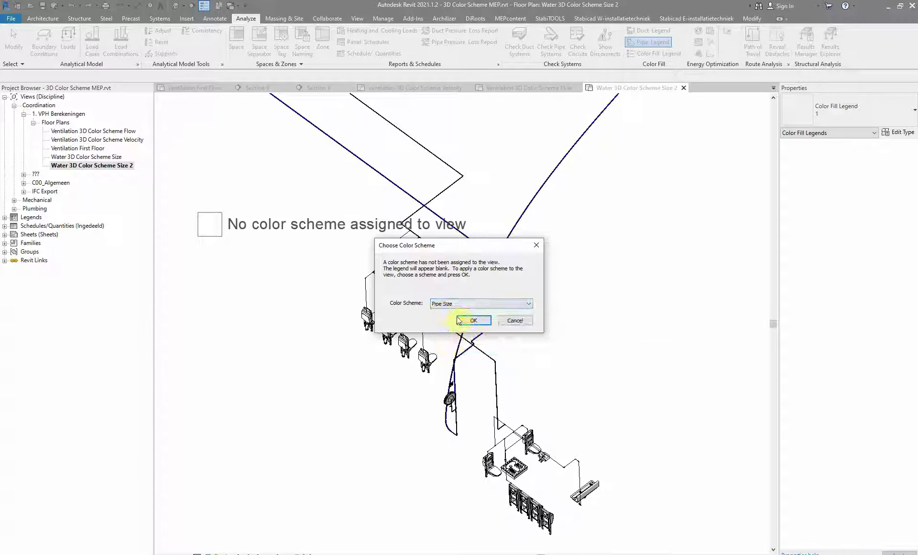
left_click(472, 322)
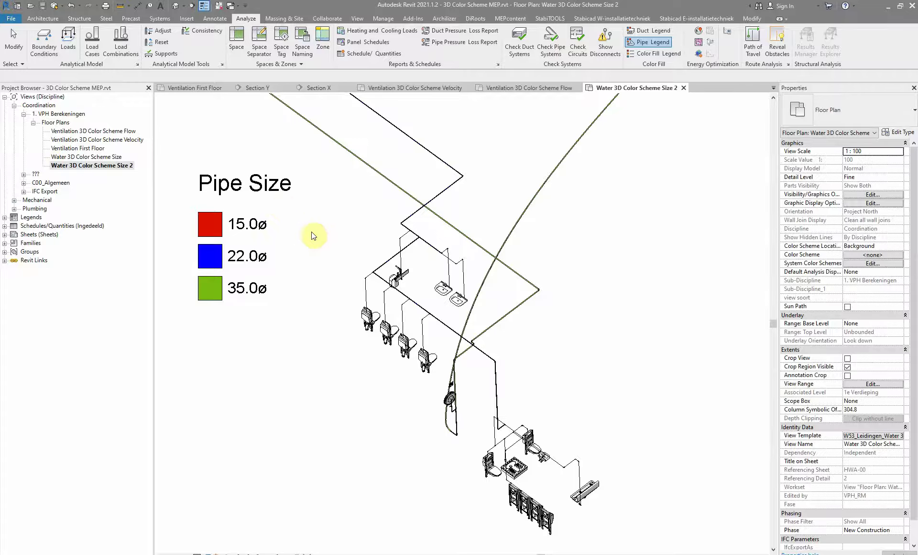
Move the Pipe Size legend to mid-view, then switch to the Ventilation 3D Color Scheme Flow view
scroll(339, 260, "up", 2)
scroll(383, 301, "up", 2)
scroll(410, 307, "down", 2)
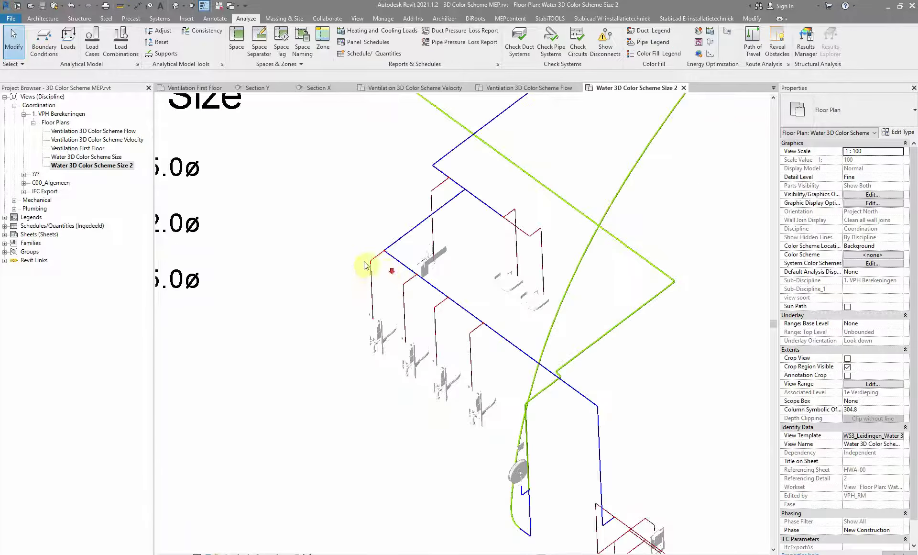
middle_click_drag(364, 262, 483, 256)
left_click(301, 213)
mouse_move(251, 213)
left_mouse_down()
mouse_move(306, 289)
mouse_move(432, 298)
left_mouse_up()
left_click(609, 293)
scroll(574, 289, "up", 2)
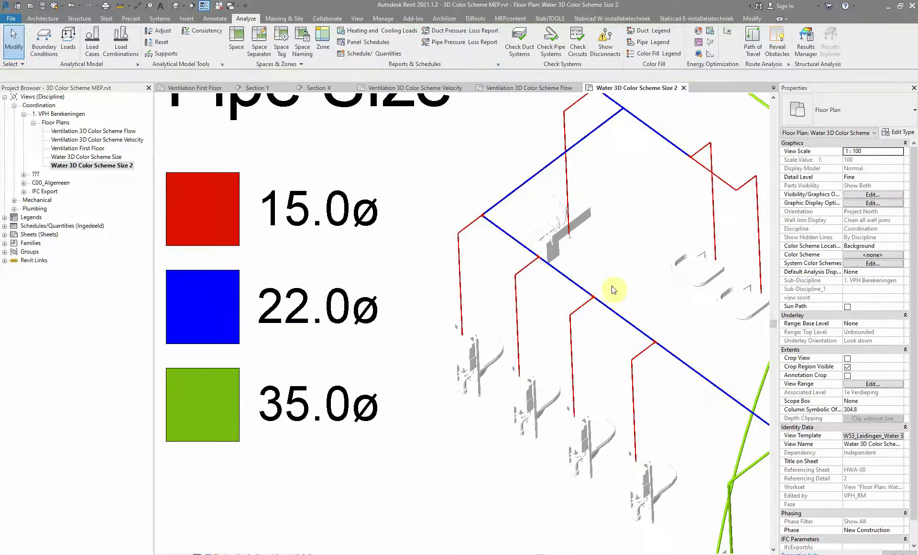
scroll(574, 298, "up", 2)
scroll(482, 273, "down", 2)
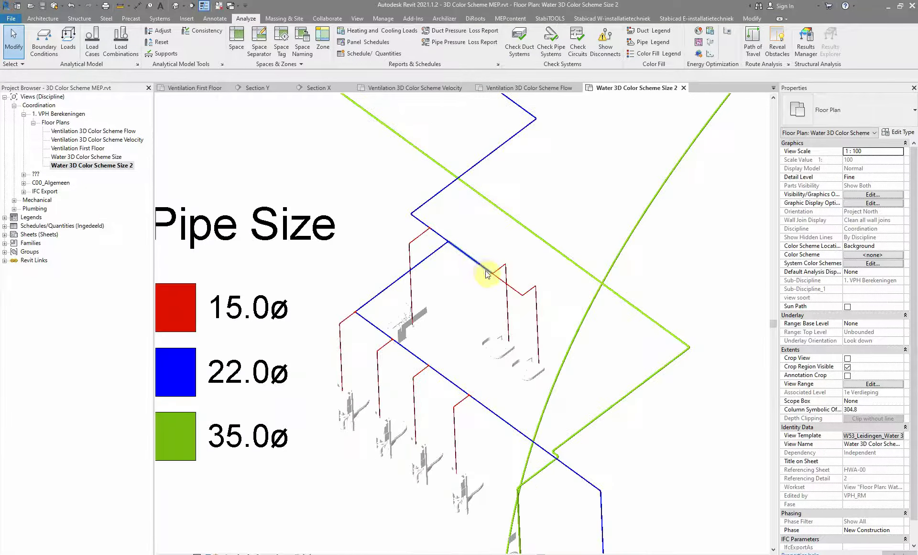
middle_click_drag(308, 267, 480, 297)
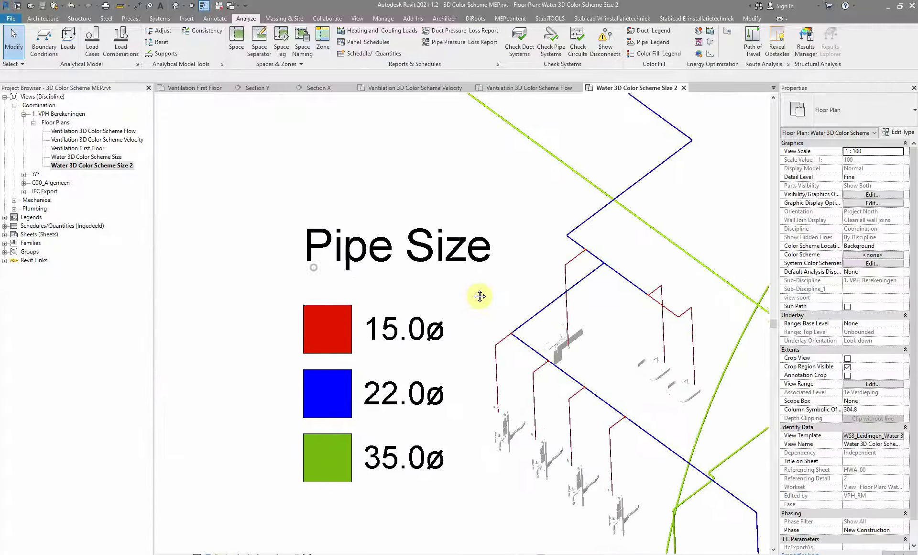
scroll(506, 234, "down", 1)
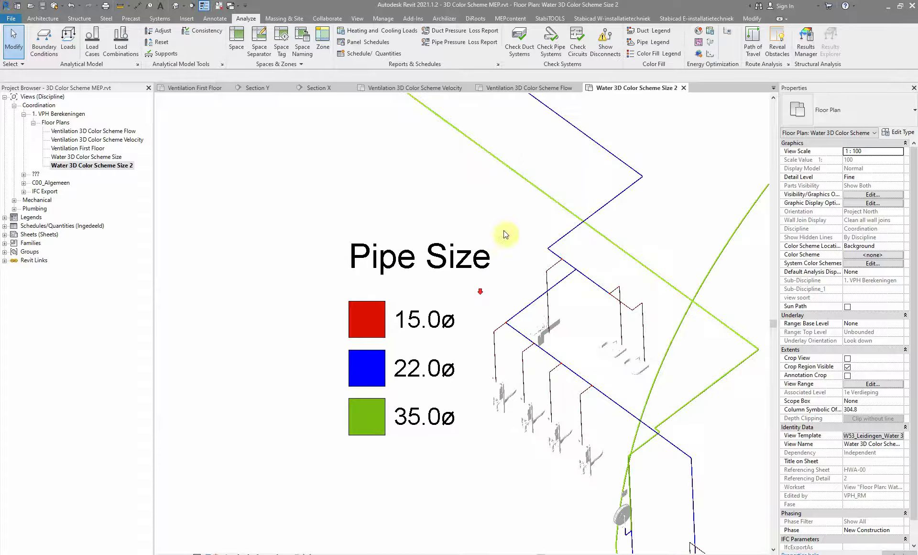
left_click(517, 89)
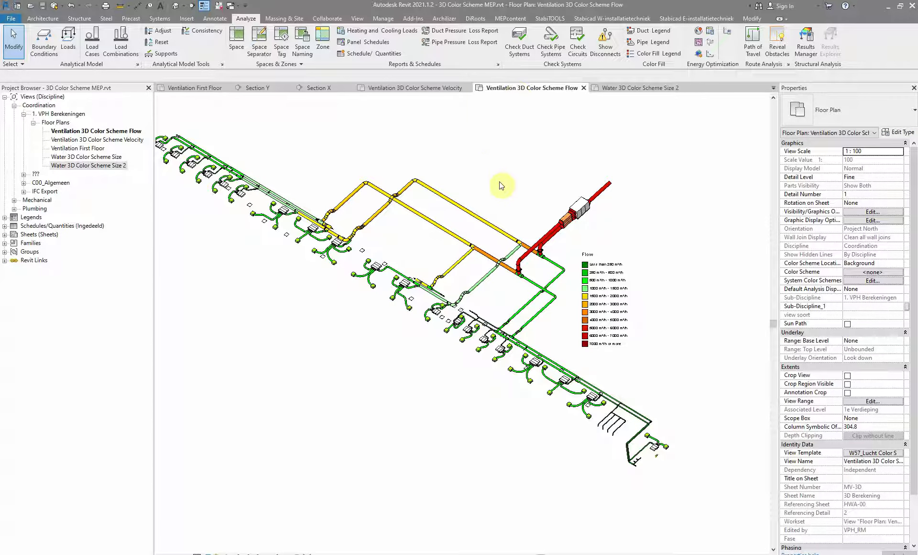
Pan the duct network in the Flow view, then switch to the Ventilation 3D Color Scheme Velocity view
middle_click_drag(490, 192, 526, 226)
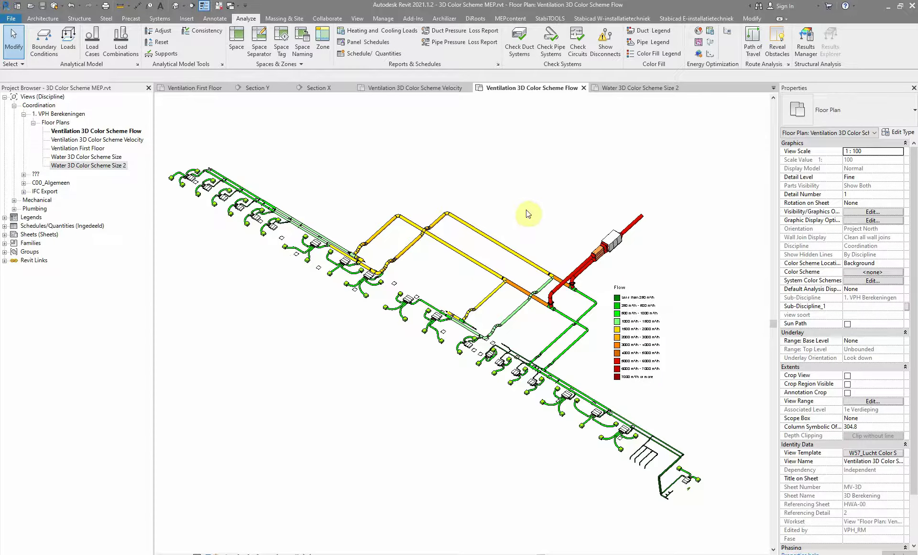
middle_click_drag(524, 209, 547, 209)
left_click(445, 88)
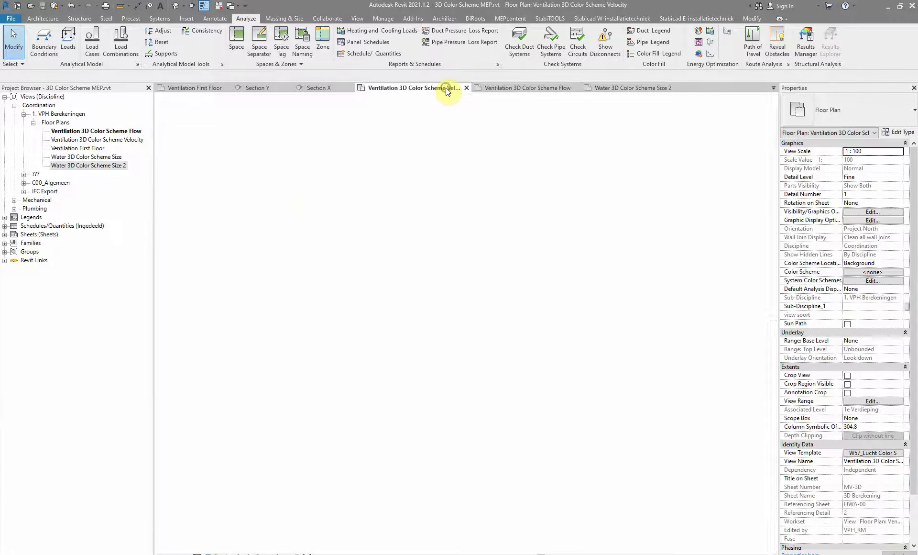